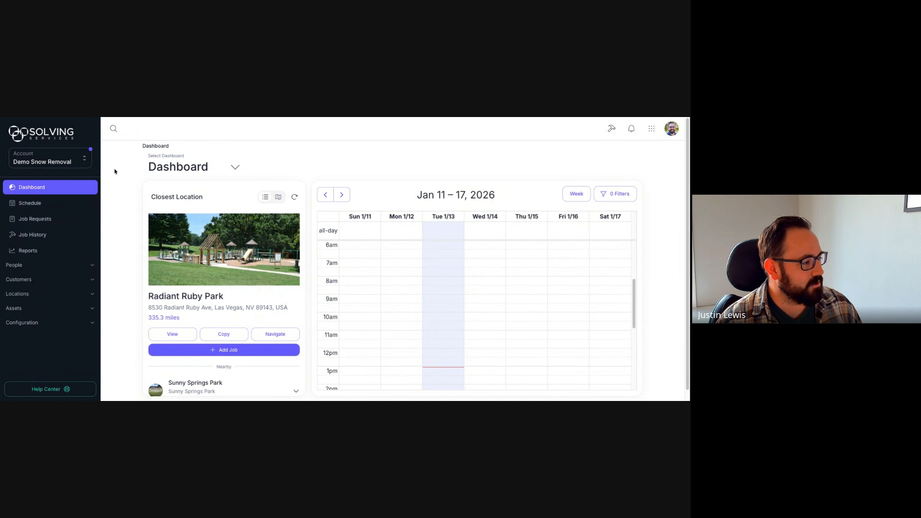
Step: Open Job Forms under Configuration, try grid view, then return to the table list
{"action": "left_click", "coordinate": [92, 324]}
{"action": "left_click", "coordinate": [37, 338]}
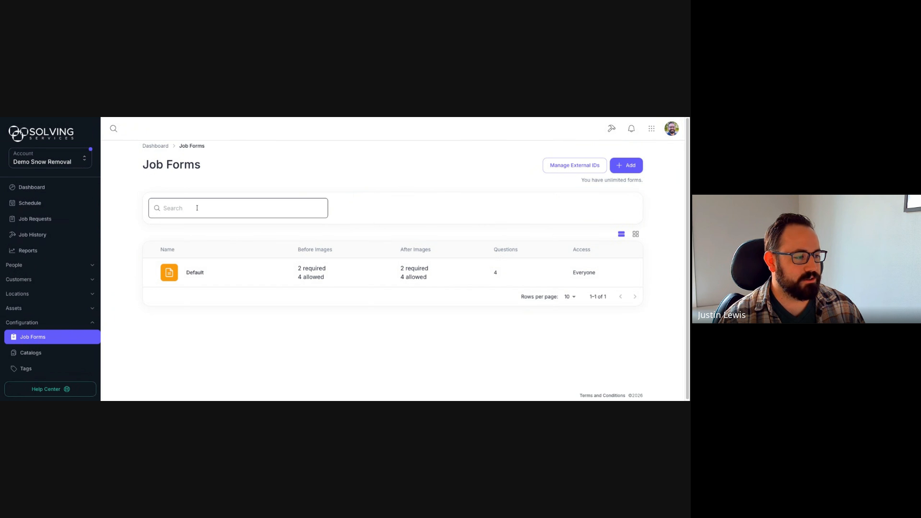
{"action": "left_click", "coordinate": [636, 234]}
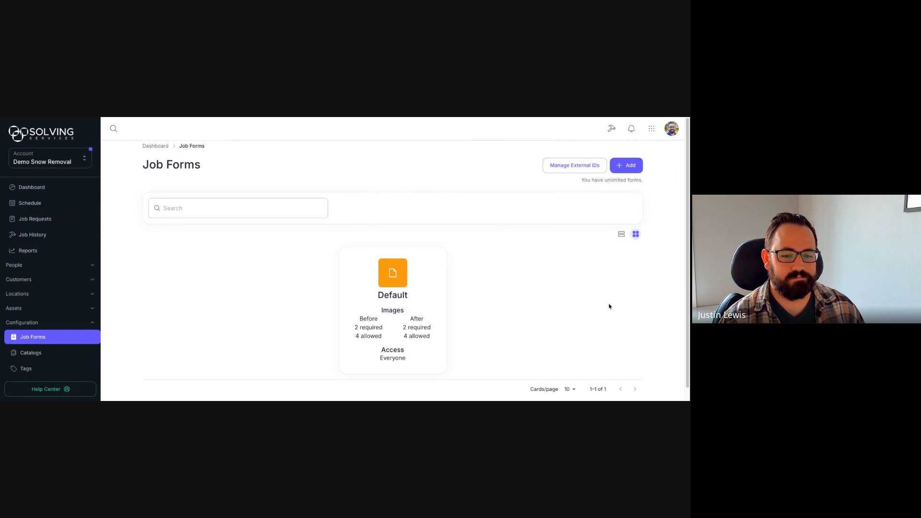
{"action": "left_click", "coordinate": [620, 237]}
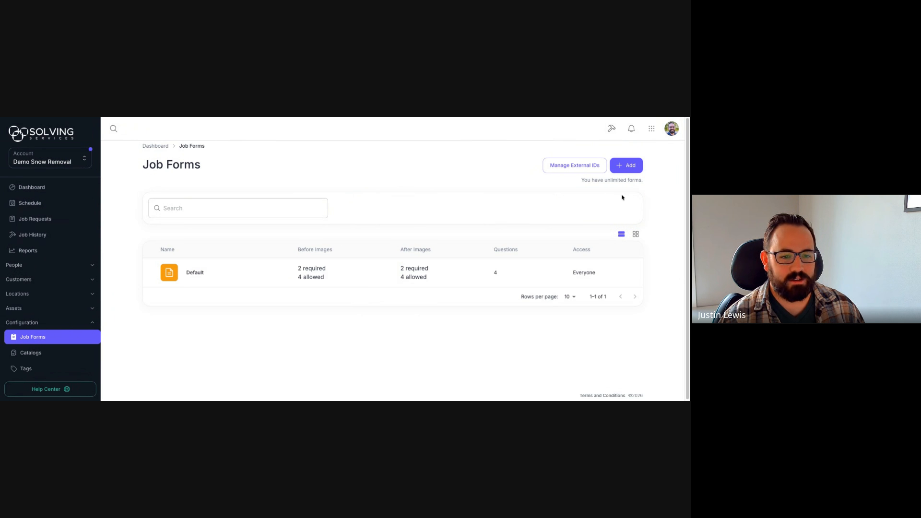
Step: Add a new job form and filter the templates to the Snow Removal industry
{"action": "left_click", "coordinate": [628, 168]}
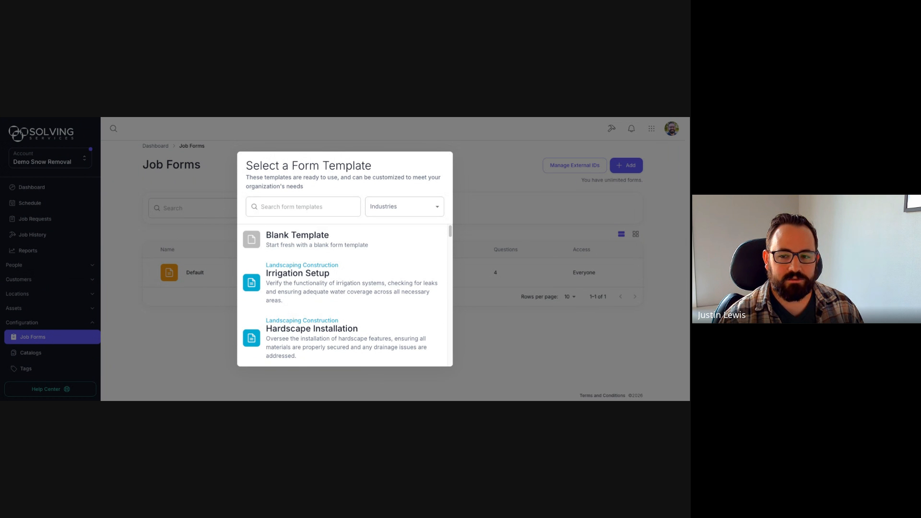
{"action": "left_click", "coordinate": [437, 209]}
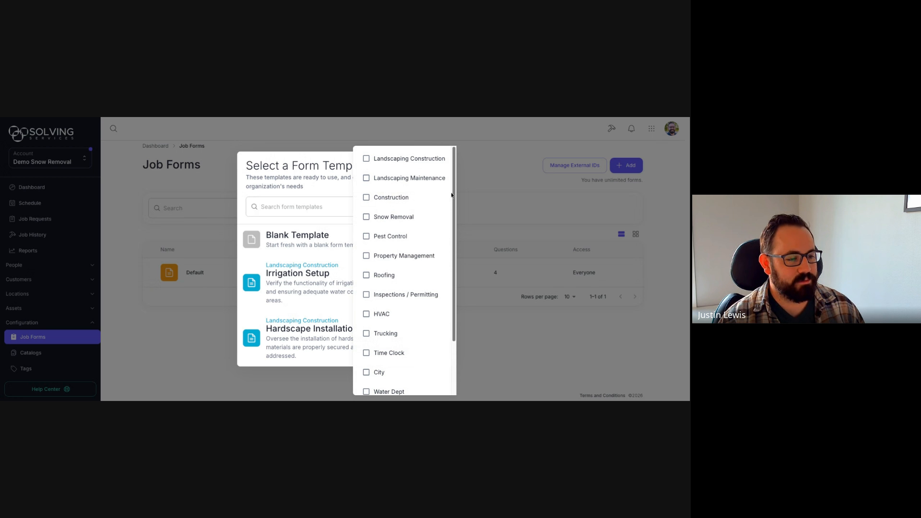
{"action": "mouse_move", "coordinate": [453, 193]}
{"action": "left_mouse_down"}
{"action": "mouse_move", "coordinate": [462, 243]}
{"action": "mouse_move", "coordinate": [457, 185]}
{"action": "left_mouse_up"}
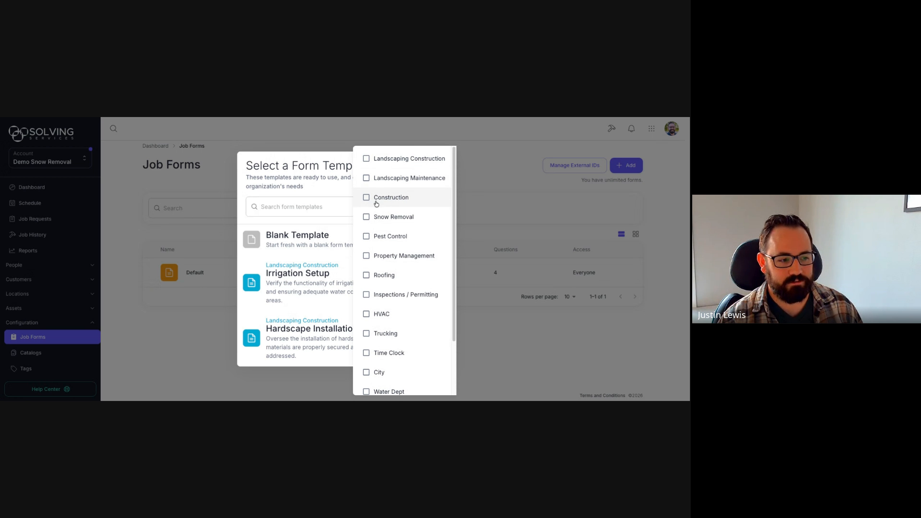
{"action": "left_click", "coordinate": [367, 221]}
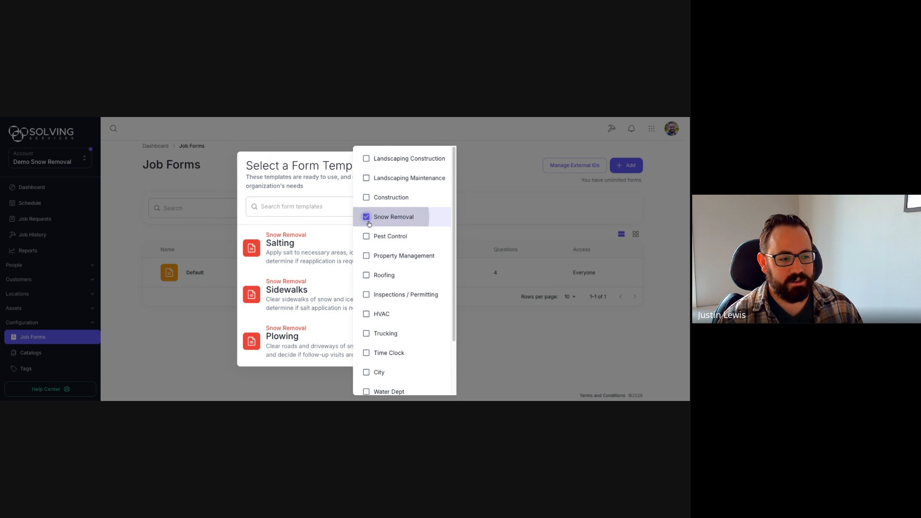
{"action": "left_click", "coordinate": [335, 190]}
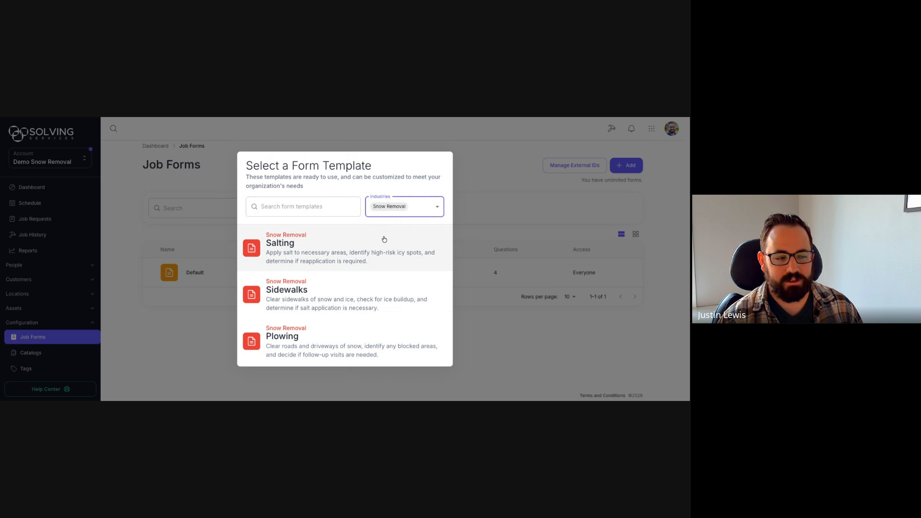
Step: Clear the industry filter and start the form from the Blank Template
{"action": "left_click", "coordinate": [437, 210]}
{"action": "left_click", "coordinate": [383, 214]}
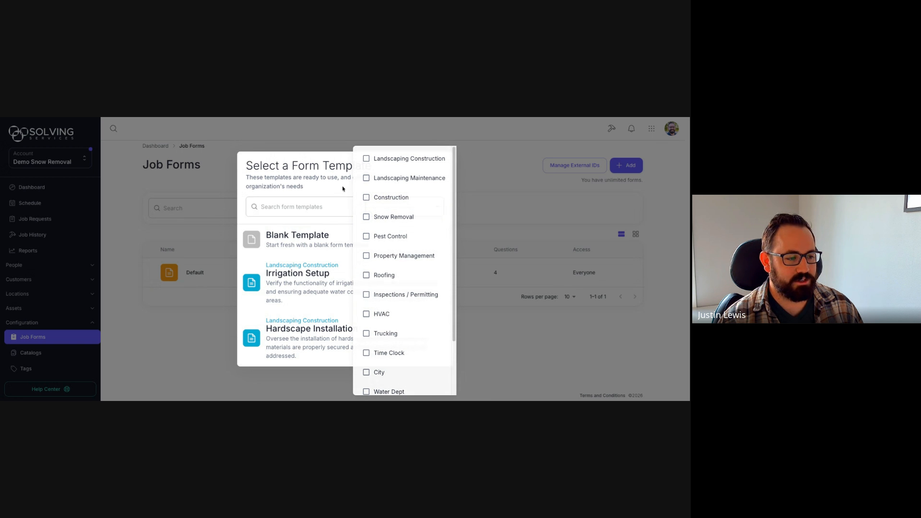
{"action": "left_click", "coordinate": [351, 217]}
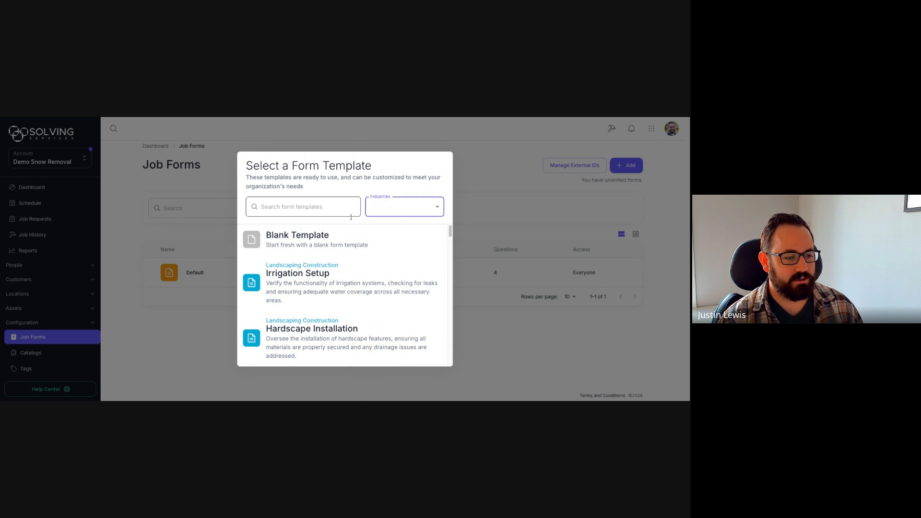
{"action": "left_click", "coordinate": [335, 236]}
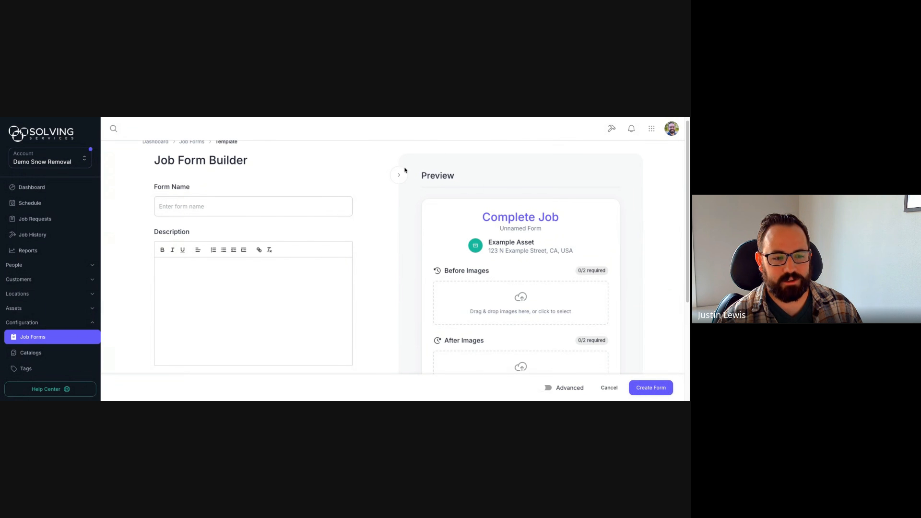
Step: Enter 'Snow Removal' as the form name and place the cursor in the Description editor
{"action": "scroll", "coordinate": [404, 166], "scroll_direction": "down", "scroll_amount": 2}
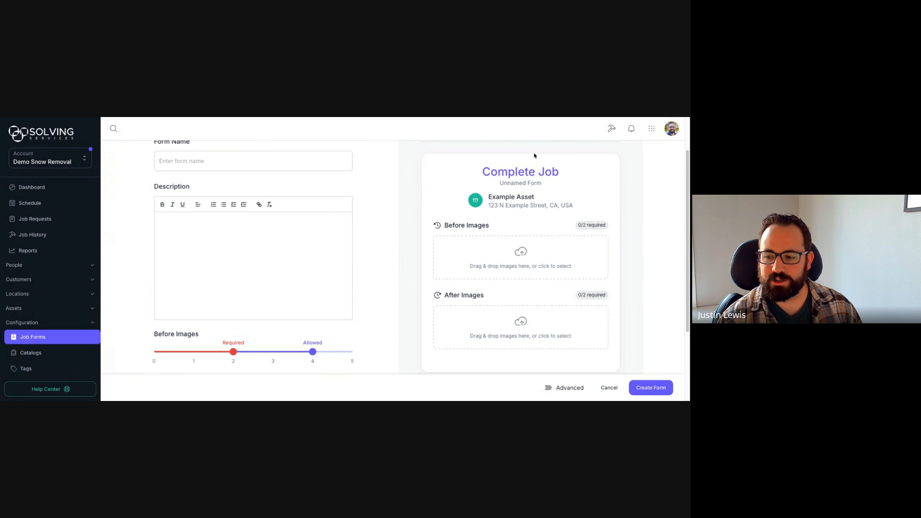
{"action": "scroll", "coordinate": [377, 194], "scroll_direction": "up", "scroll_amount": 2}
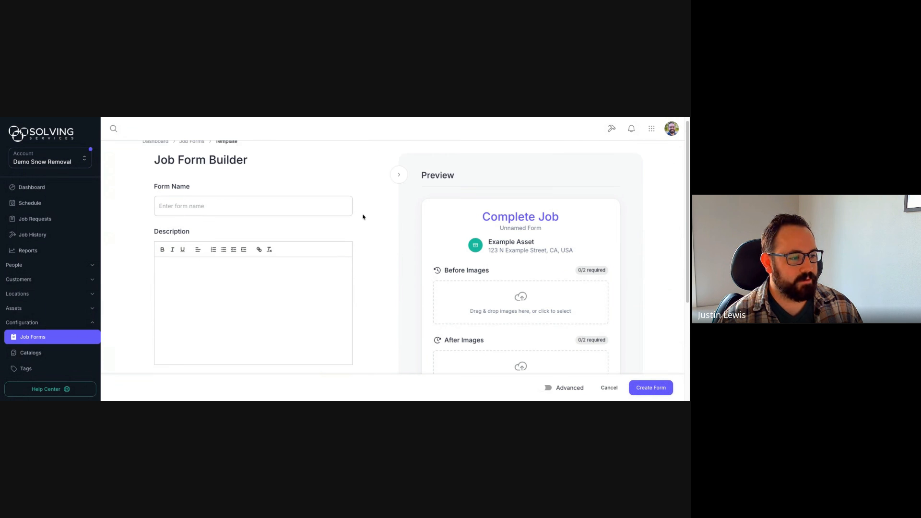
{"action": "left_click", "coordinate": [298, 211]}
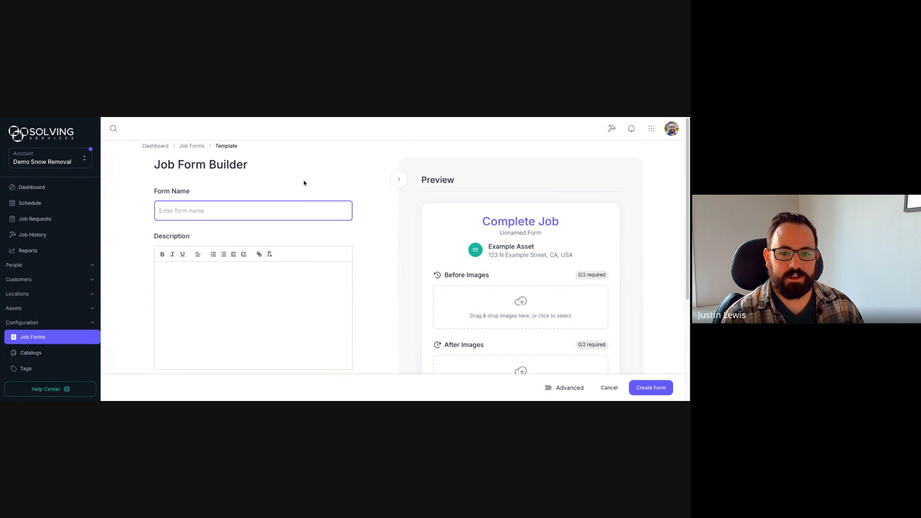
{"action": "type", "text": "Snow "}
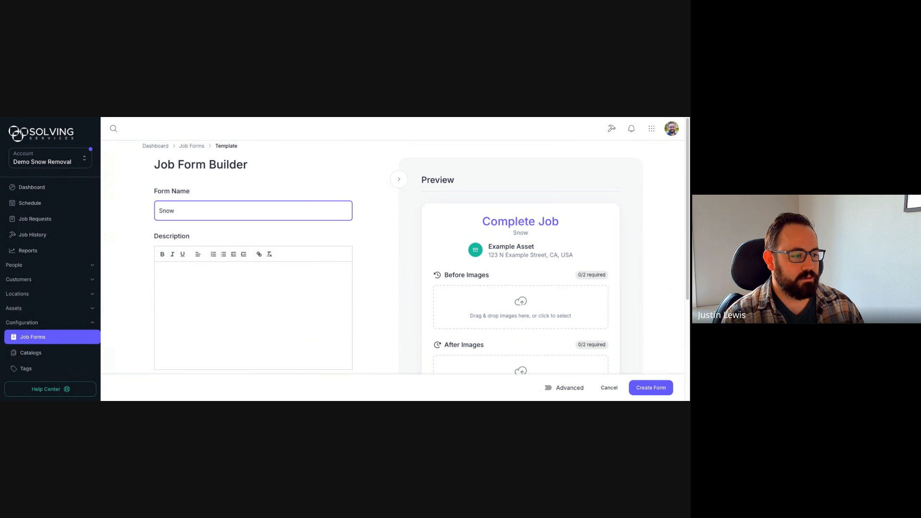
{"action": "type", "text": "Removal"}
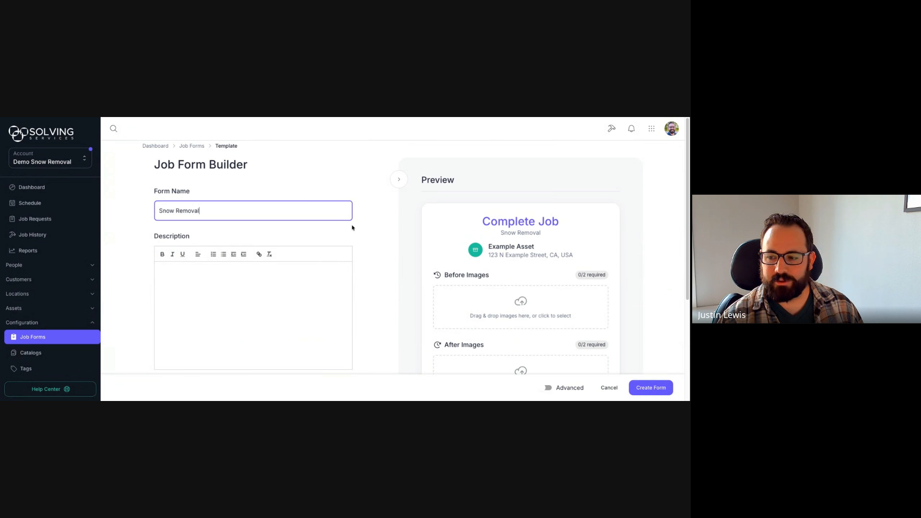
{"action": "scroll", "coordinate": [359, 224], "scroll_direction": "down", "scroll_amount": 1}
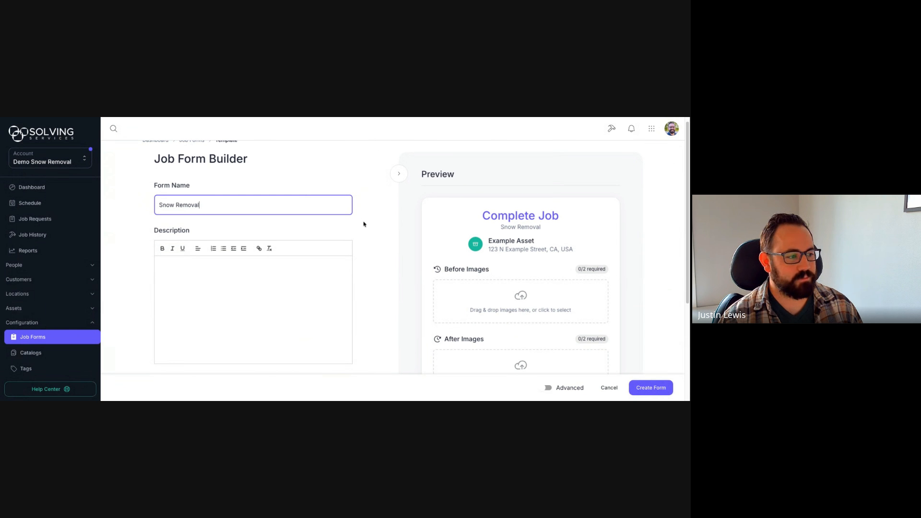
{"action": "scroll", "coordinate": [365, 223], "scroll_direction": "down", "scroll_amount": 1}
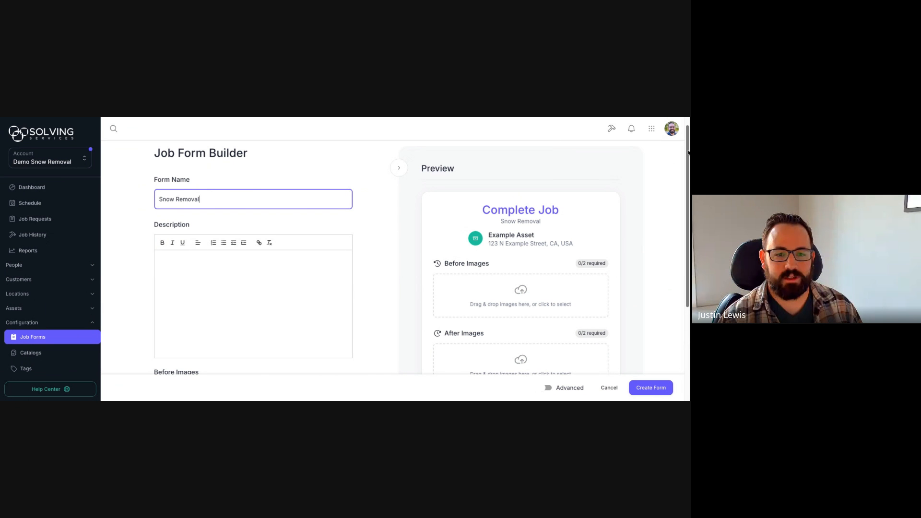
{"action": "left_click_drag", "start_coordinate": [687, 151], "coordinate": [688, 157]}
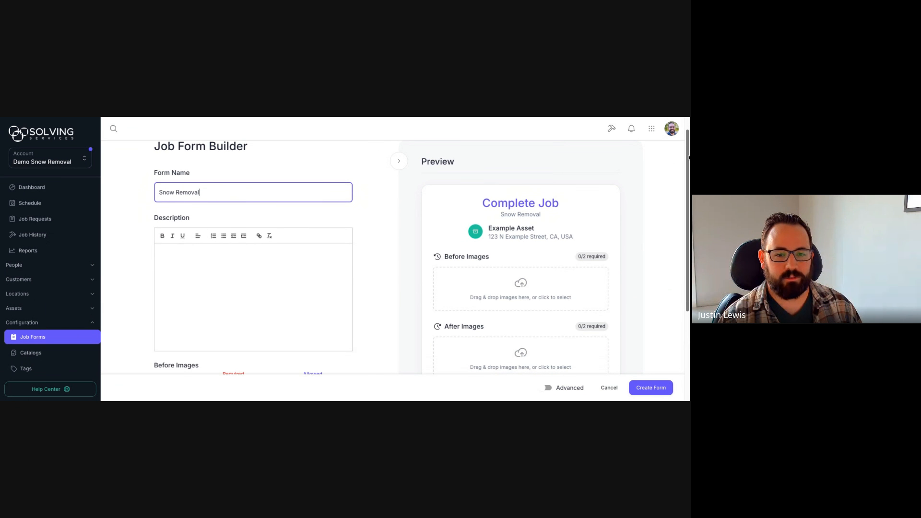
{"action": "scroll", "coordinate": [452, 229], "scroll_direction": "down", "scroll_amount": 3}
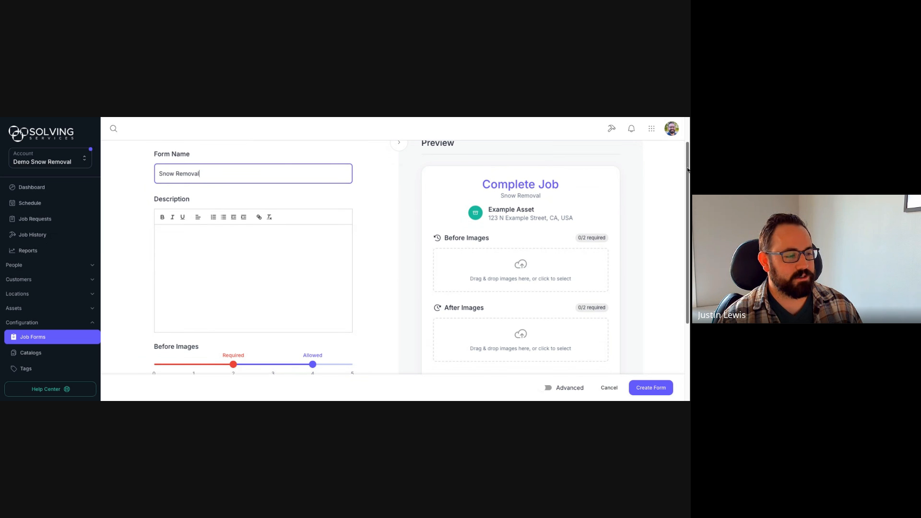
{"action": "left_click", "coordinate": [237, 245]}
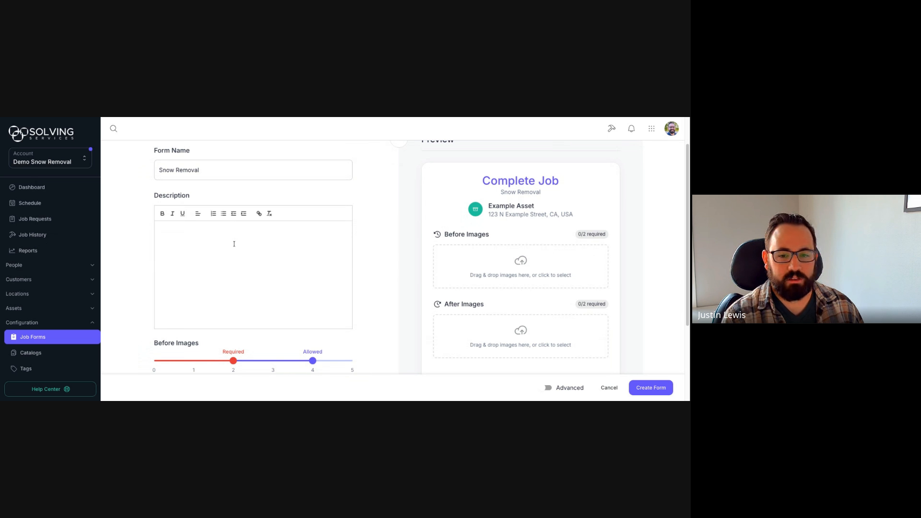
Step: Write the description 'Record the details of your snow removal visit.', bolding then unbolding 'snow'
{"action": "type", "text": "Recor"}
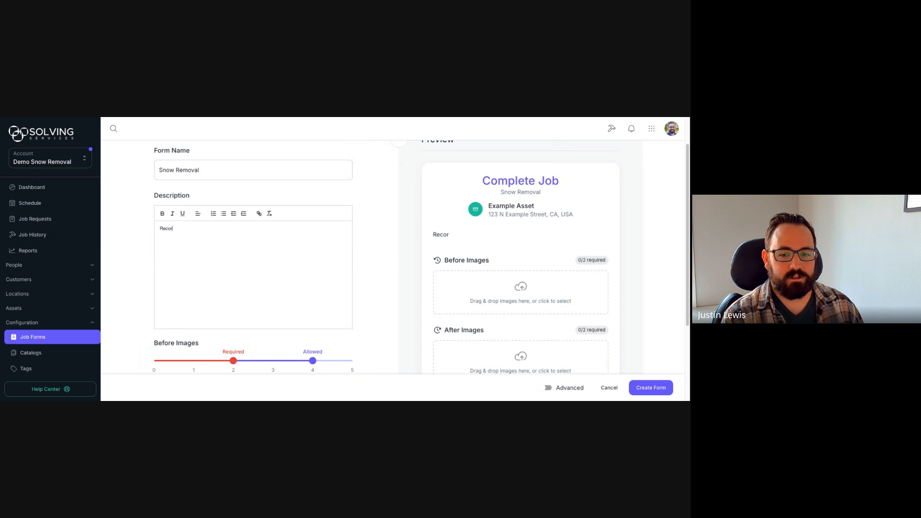
{"action": "type", "text": "d the details of your"}
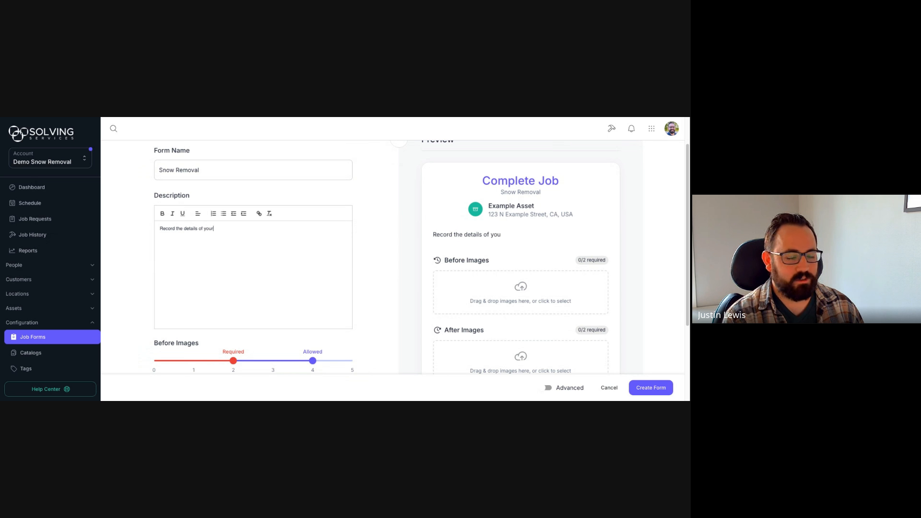
{"action": "type", "text": " snow removal"}
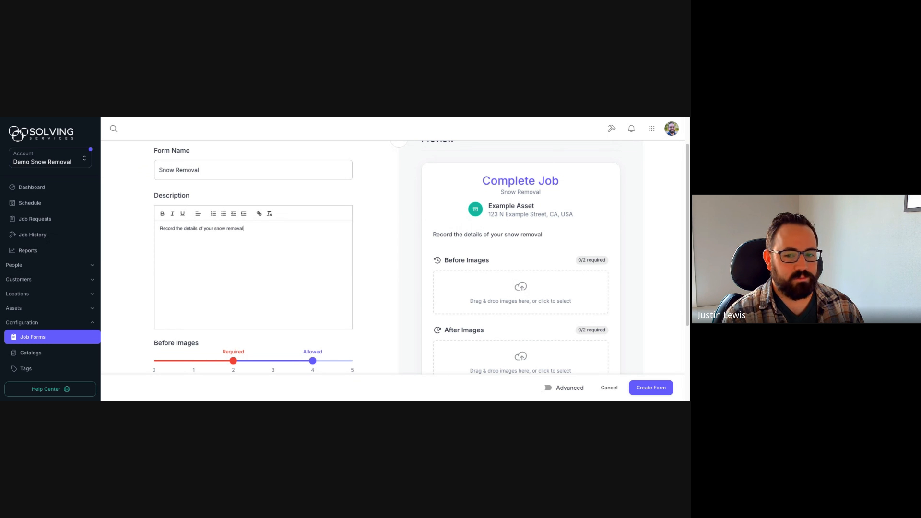
{"action": "type", "text": " visit"}
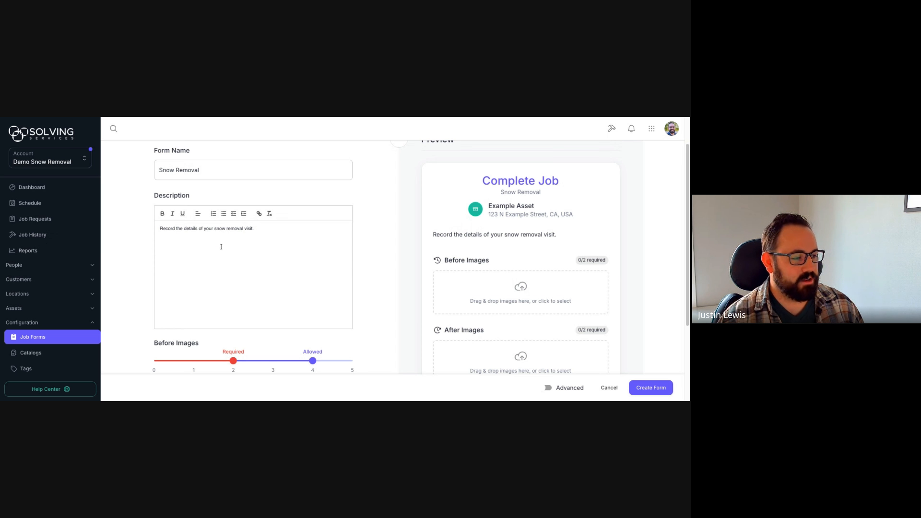
{"action": "type", "text": "."}
{"action": "double_click", "coordinate": [217, 229]}
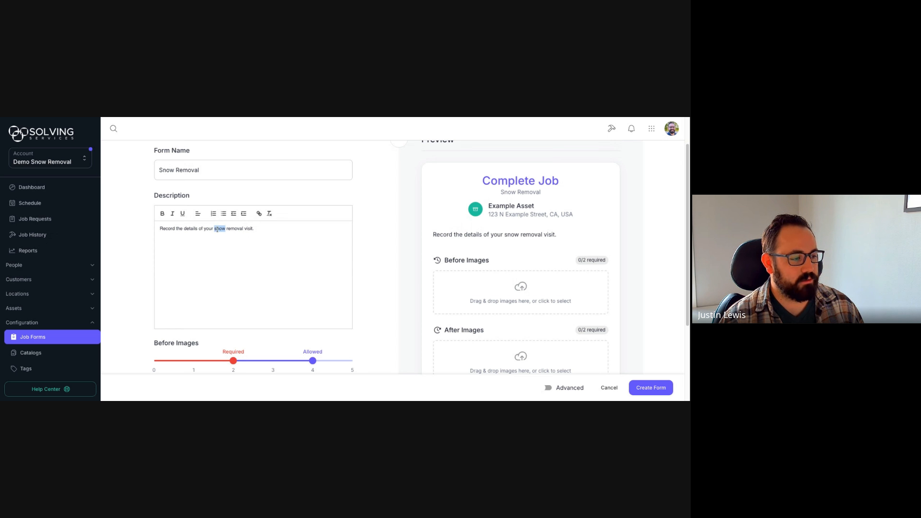
{"action": "key", "text": "ctrl+b"}
{"action": "left_click", "coordinate": [264, 230]}
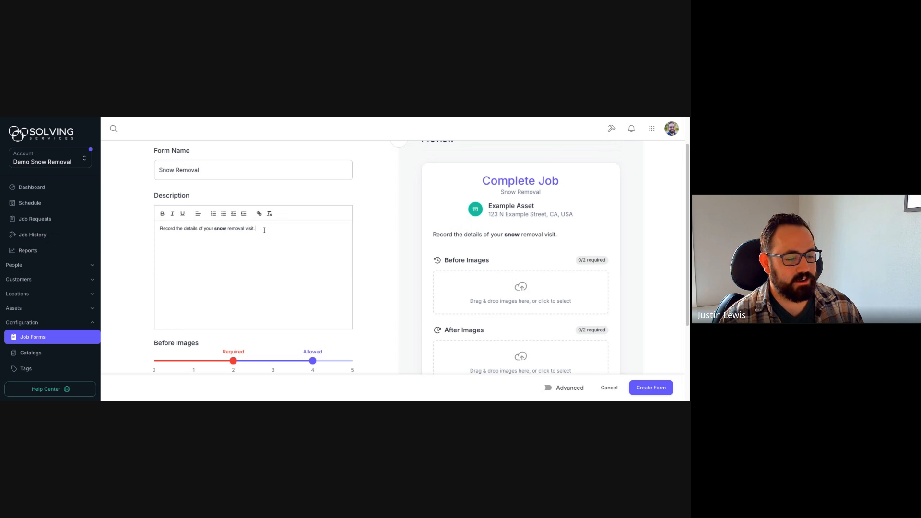
{"action": "double_click", "coordinate": [220, 228]}
{"action": "left_click", "coordinate": [162, 213]}
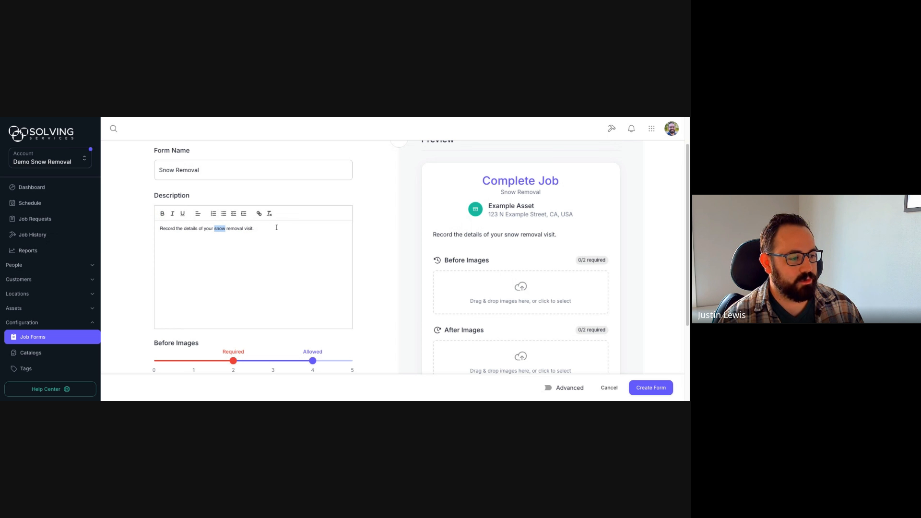
{"action": "left_click", "coordinate": [275, 233]}
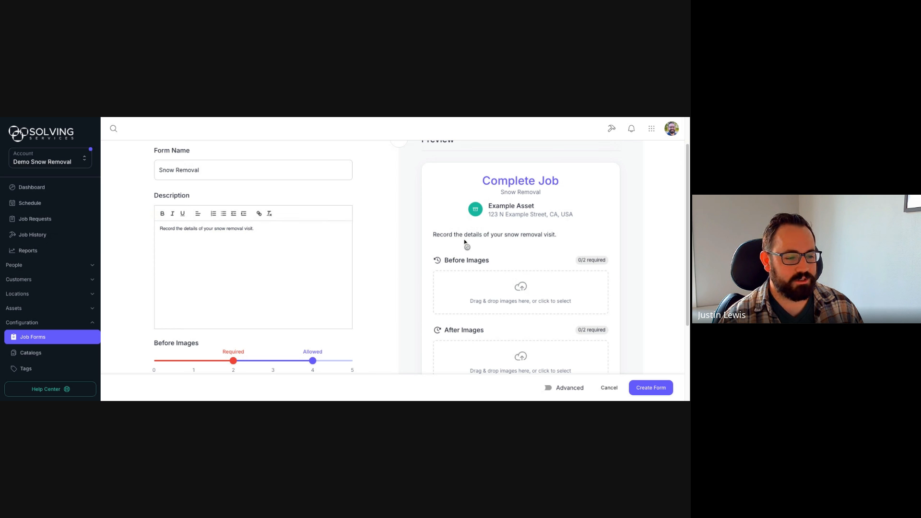
{"action": "scroll", "coordinate": [379, 216], "scroll_direction": "down", "scroll_amount": 3}
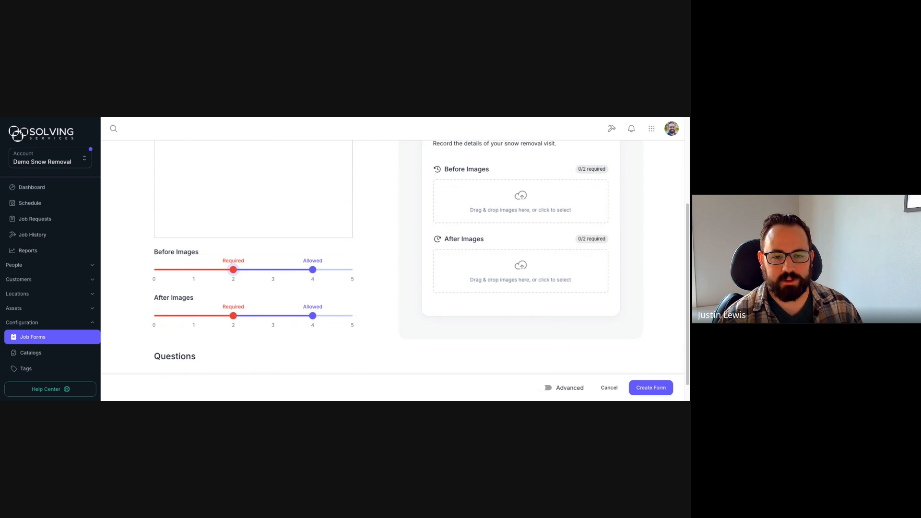
Step: Reset the Before and After Images required and allowed counts to zero
{"action": "left_click_drag", "start_coordinate": [233, 269], "coordinate": [154, 270]}
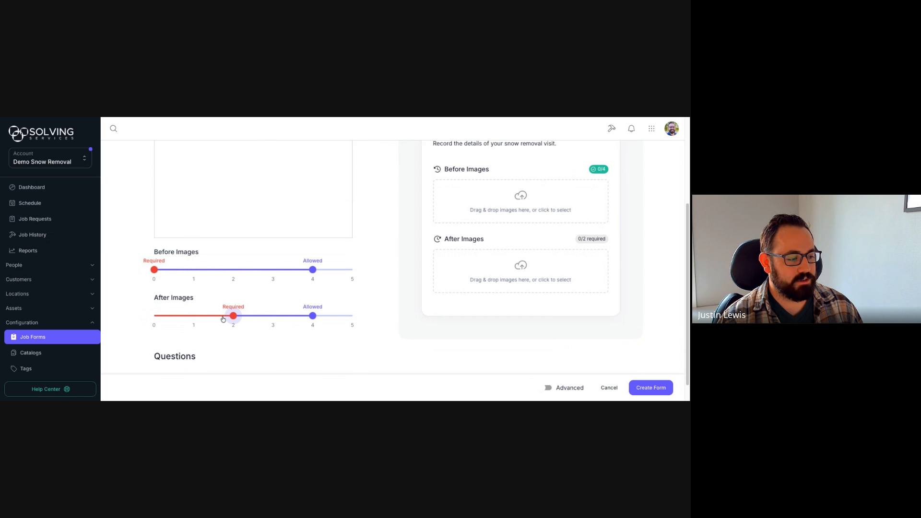
{"action": "left_click_drag", "start_coordinate": [233, 316], "coordinate": [154, 316]}
{"action": "left_click_drag", "start_coordinate": [313, 269], "coordinate": [154, 270]}
{"action": "left_click_drag", "start_coordinate": [313, 315], "coordinate": [154, 316]}
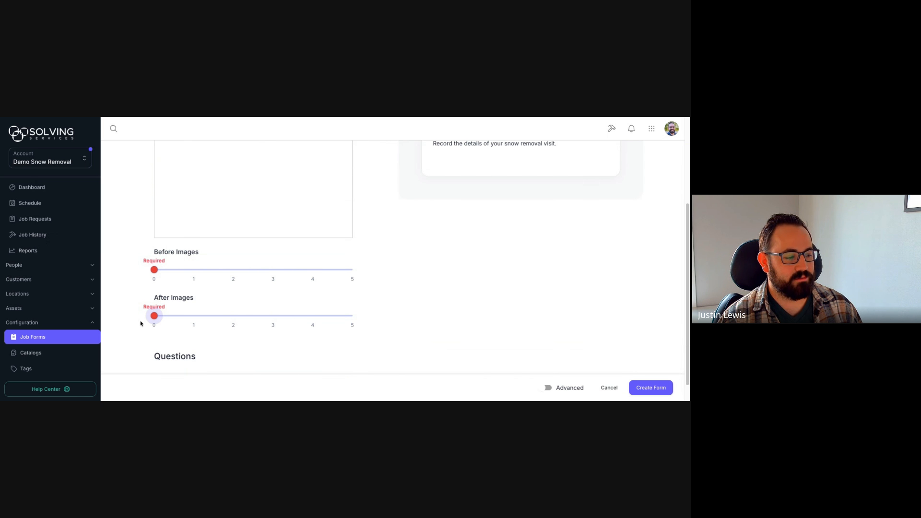
{"action": "scroll", "coordinate": [394, 319], "scroll_direction": "up", "scroll_amount": 2}
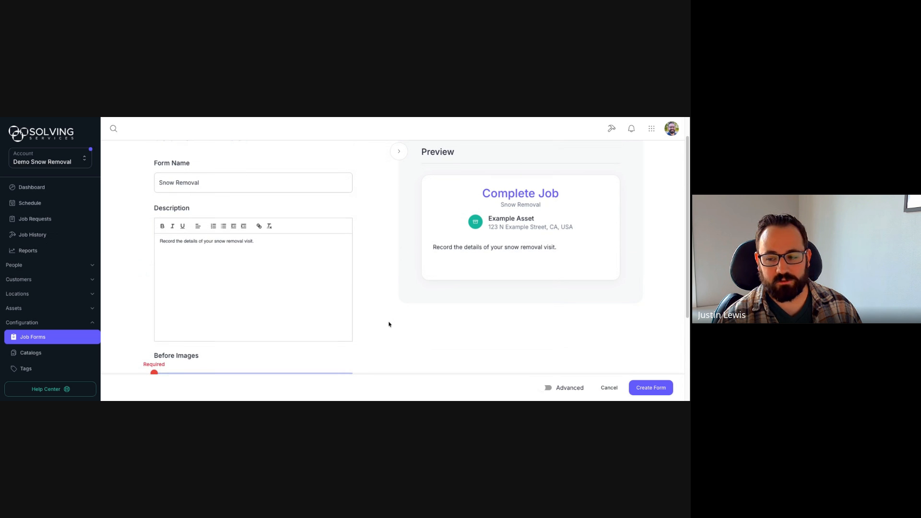
{"action": "scroll", "coordinate": [392, 321], "scroll_direction": "down", "scroll_amount": 1}
{"action": "scroll", "coordinate": [391, 321], "scroll_direction": "down", "scroll_amount": 2}
Step: Set Before and After Images to 1 required and 4 allowed each
{"action": "left_click_drag", "start_coordinate": [154, 260], "coordinate": [339, 259]}
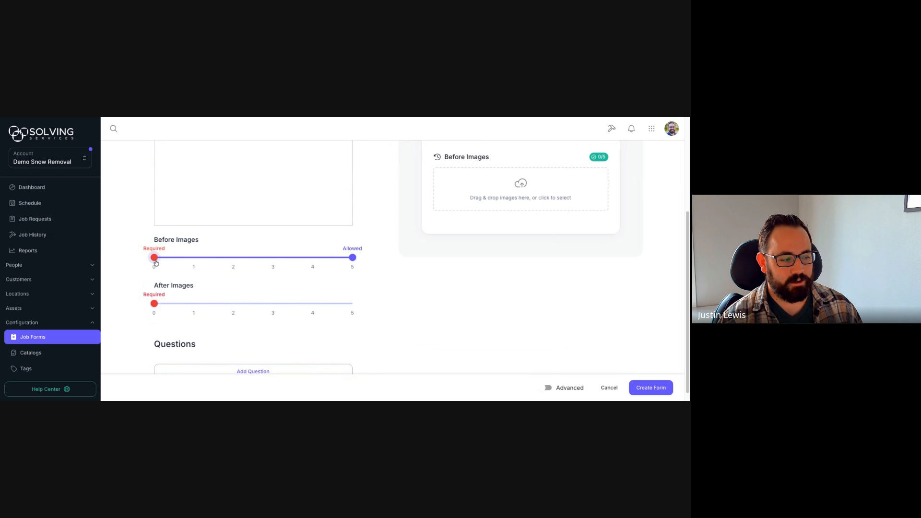
{"action": "left_click_drag", "start_coordinate": [154, 257], "coordinate": [194, 259]}
{"action": "left_click_drag", "start_coordinate": [174, 304], "coordinate": [334, 301]}
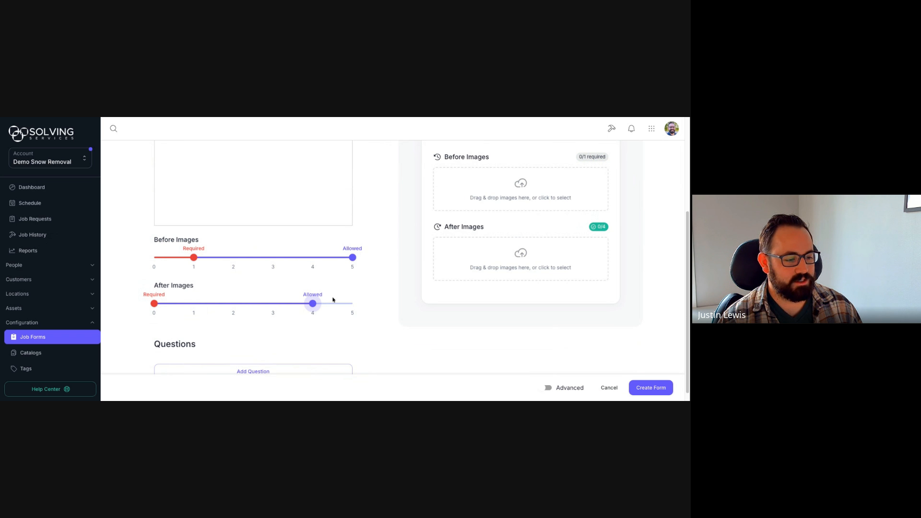
{"action": "left_click_drag", "start_coordinate": [353, 258], "coordinate": [329, 263]}
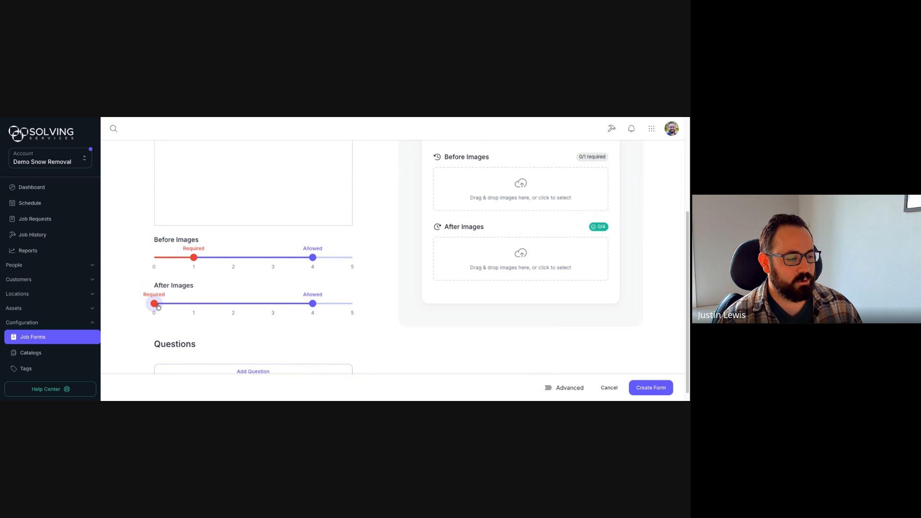
{"action": "left_click_drag", "start_coordinate": [154, 303], "coordinate": [194, 303]}
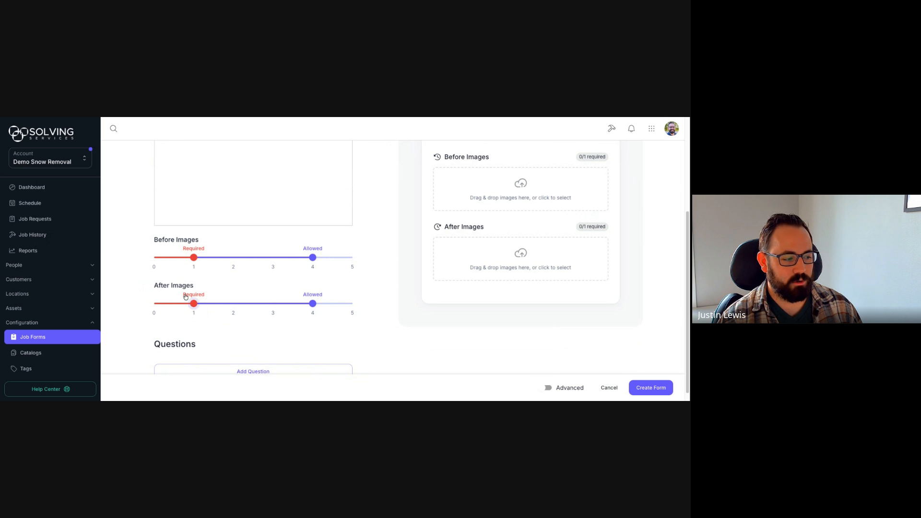
{"action": "scroll", "coordinate": [245, 336], "scroll_direction": "up", "scroll_amount": 1}
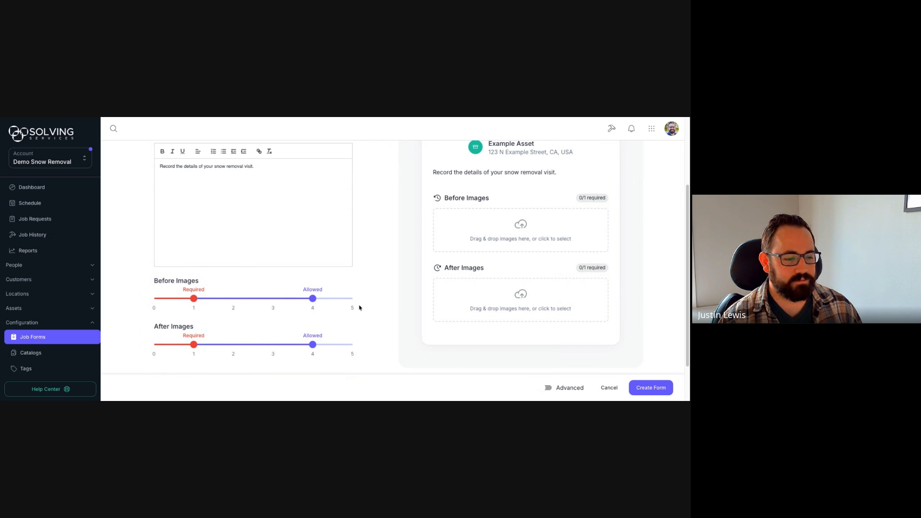
{"action": "scroll", "coordinate": [366, 287], "scroll_direction": "down", "scroll_amount": 1}
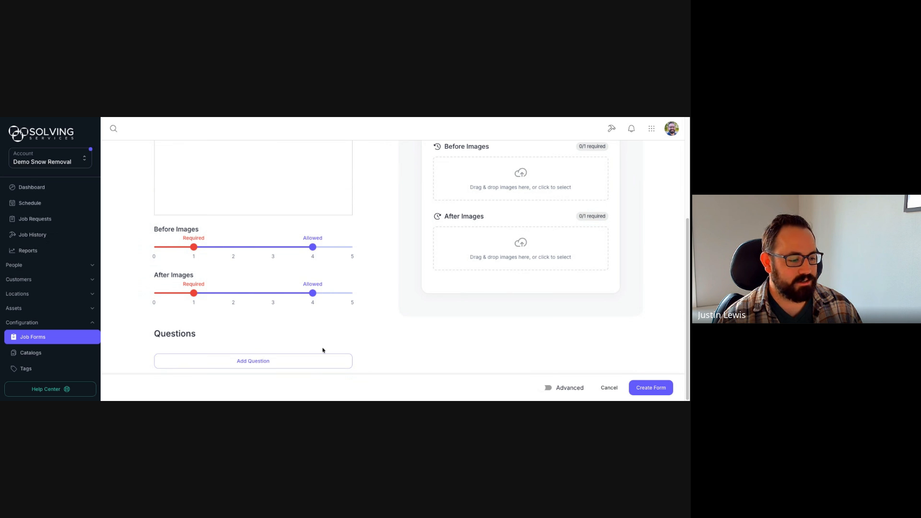
{"action": "scroll", "coordinate": [376, 335], "scroll_direction": "up", "scroll_amount": 3}
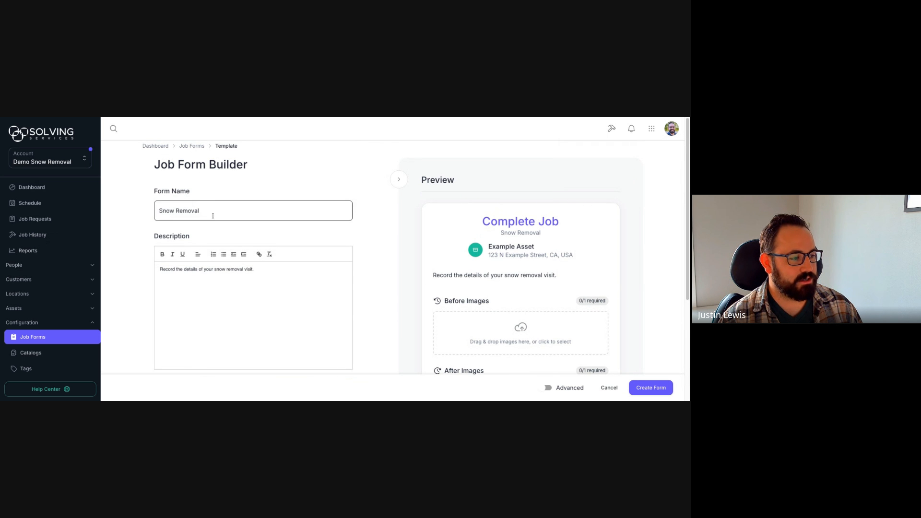
{"action": "scroll", "coordinate": [367, 286], "scroll_direction": "down", "scroll_amount": 3}
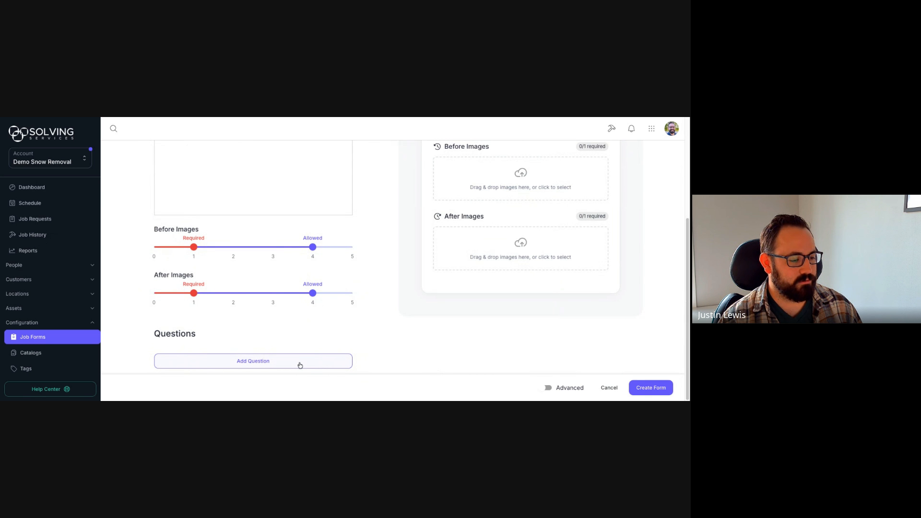
Step: Add a Time question labelled 'Arrival Time'
{"action": "left_click", "coordinate": [278, 364]}
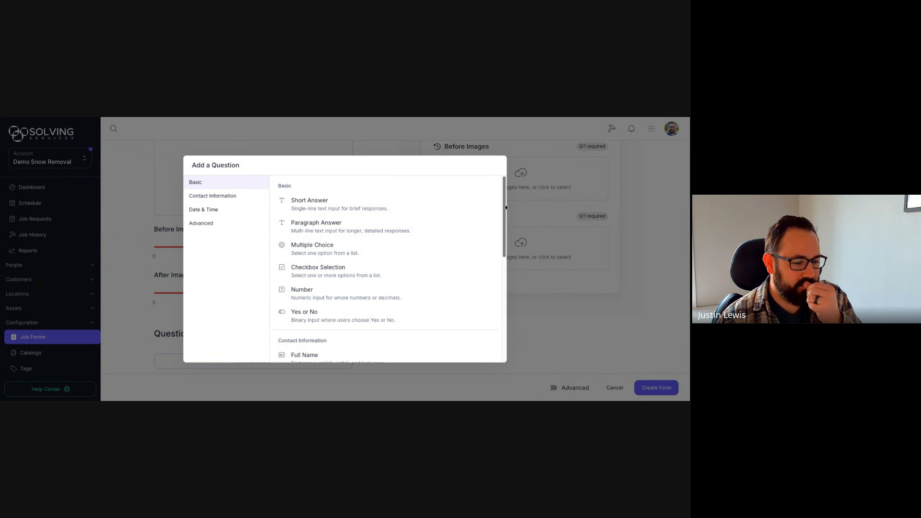
{"action": "scroll", "coordinate": [501, 230], "scroll_direction": "down", "scroll_amount": 2}
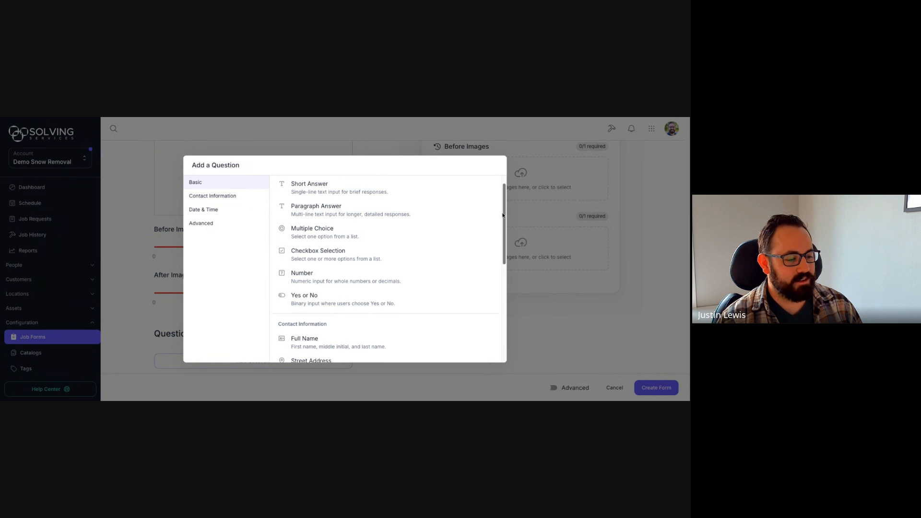
{"action": "left_click_drag", "start_coordinate": [502, 230], "coordinate": [508, 279]}
{"action": "left_click", "coordinate": [310, 344]}
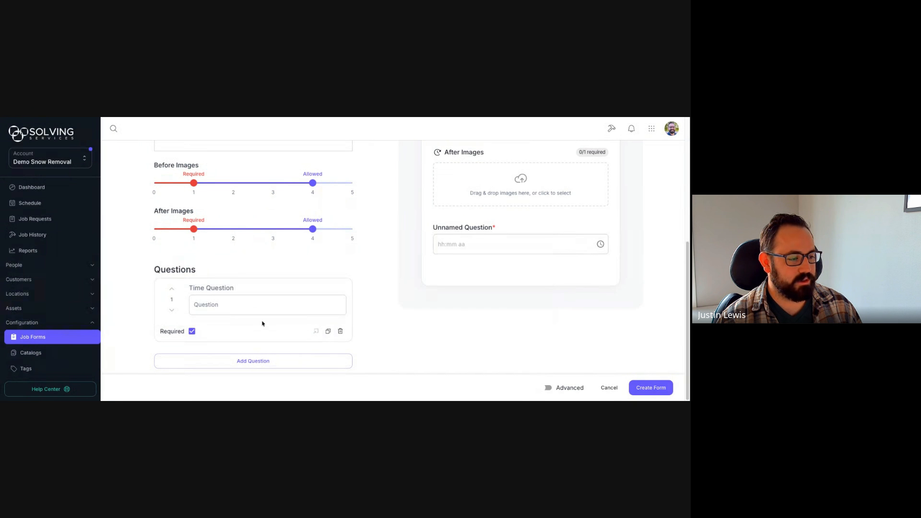
{"action": "left_click", "coordinate": [224, 307]}
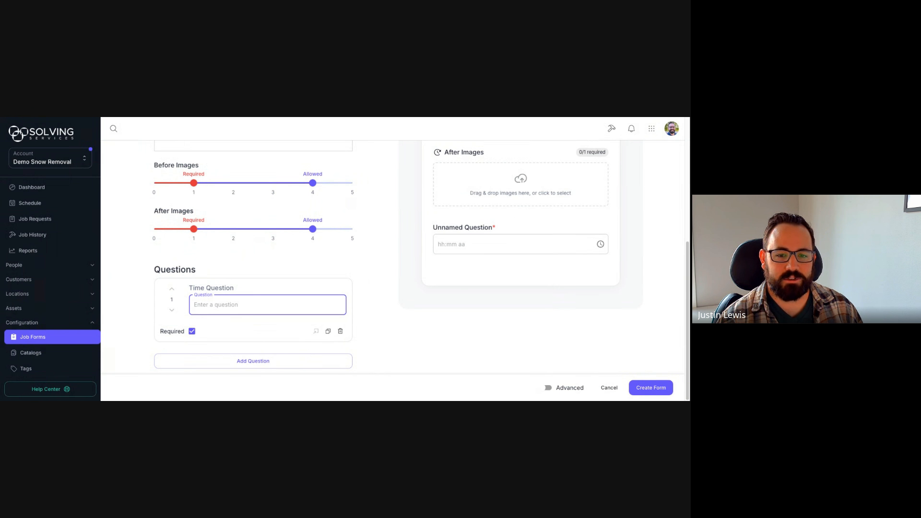
{"action": "type", "text": "A"}
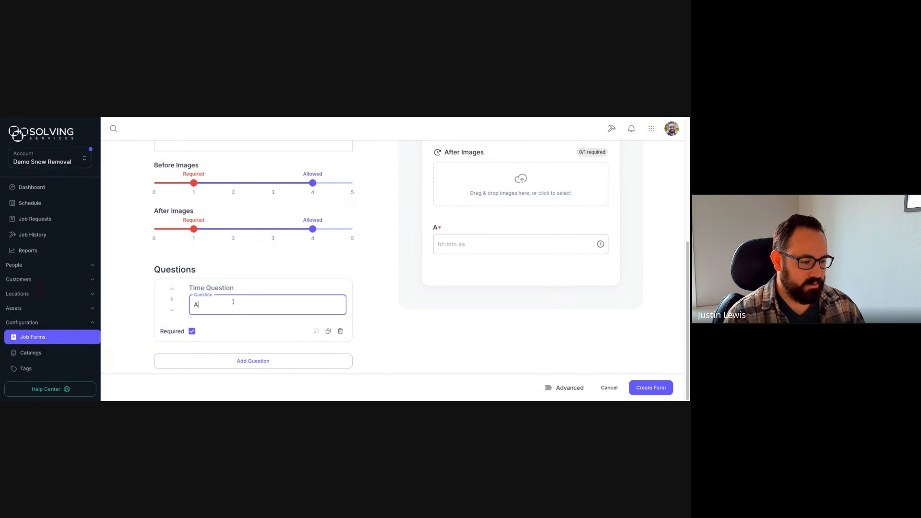
{"action": "type", "text": "rrival Time"}
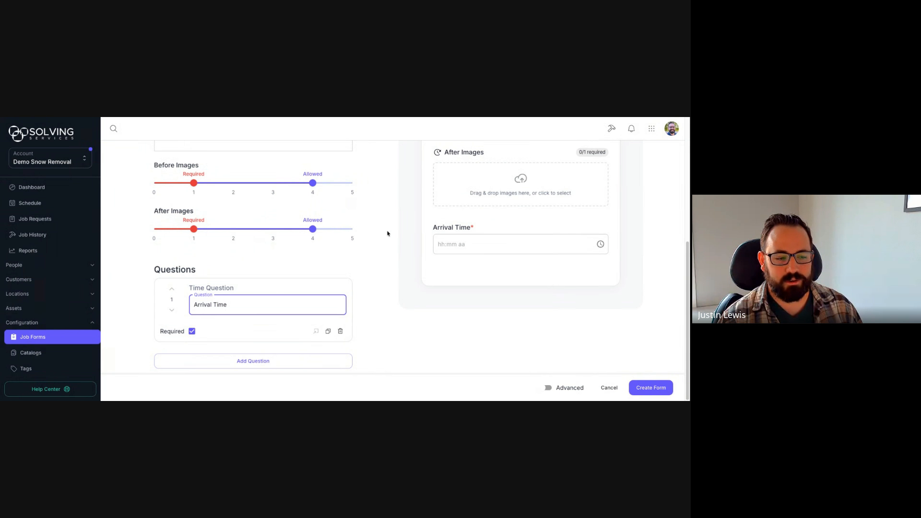
Step: Add a Multiple Choice question titled 'Snow Condition'
{"action": "left_click", "coordinate": [337, 363]}
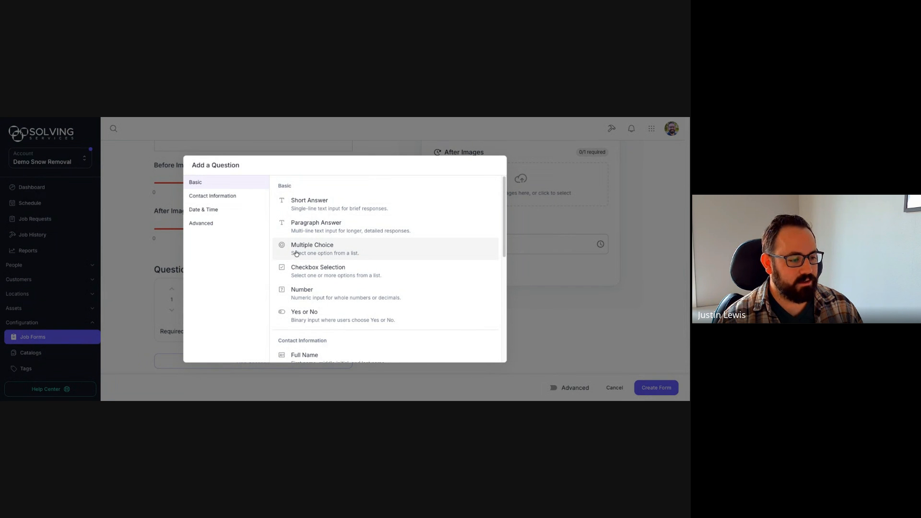
{"action": "left_click", "coordinate": [315, 251]}
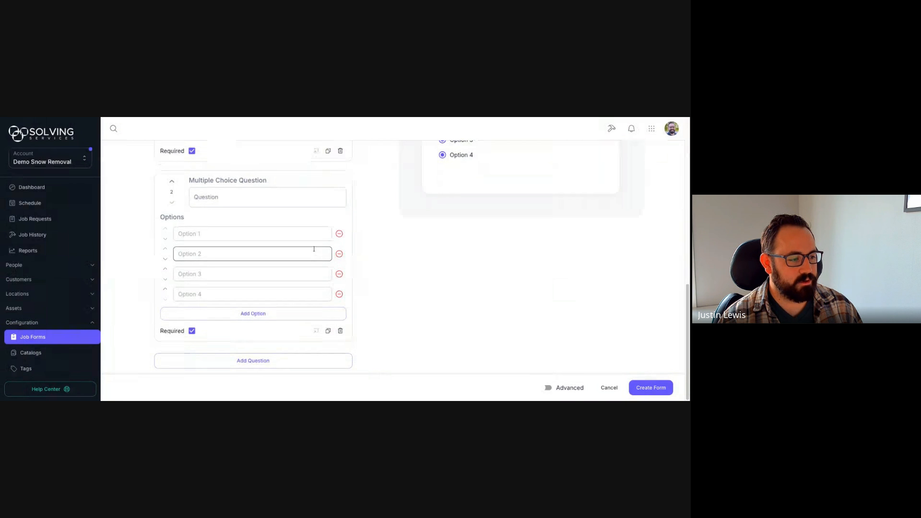
{"action": "left_click", "coordinate": [242, 197]}
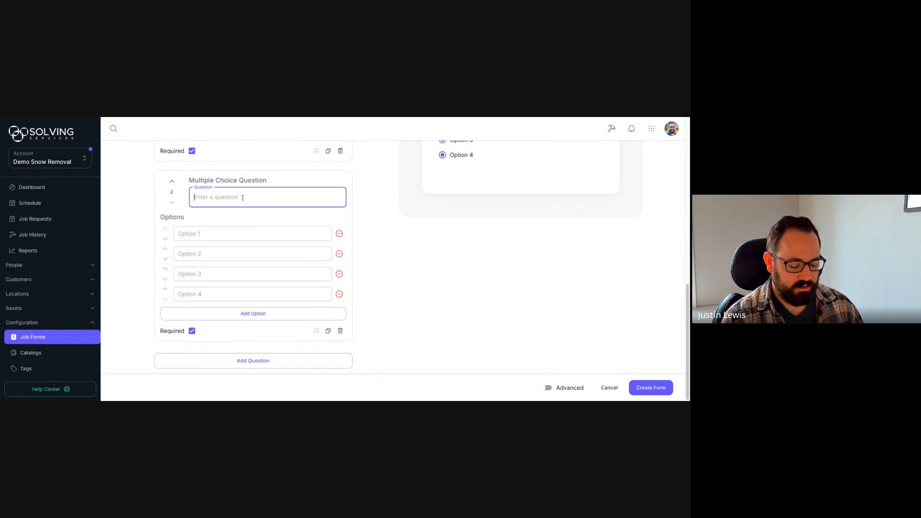
{"action": "type", "text": "Snow C"}
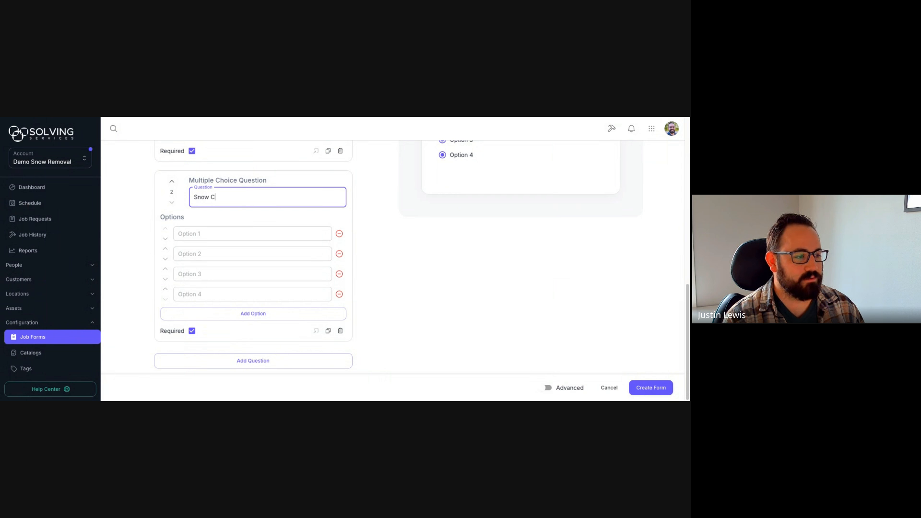
{"action": "type", "text": "ondition"}
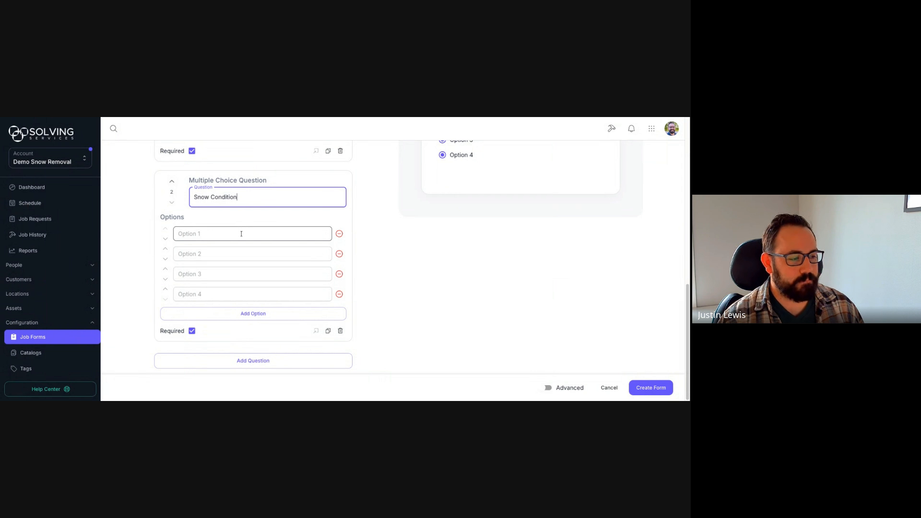
Step: Fill in the answer options Dry, Icy, Packed and Other
{"action": "left_click", "coordinate": [240, 234]}
{"action": "left_click", "coordinate": [282, 222]}
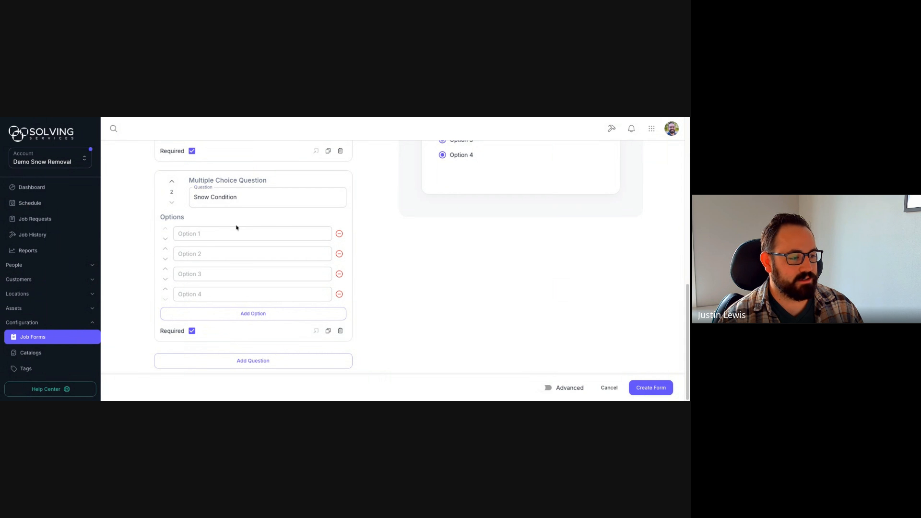
{"action": "left_click", "coordinate": [236, 230]}
{"action": "type", "text": "Dry"}
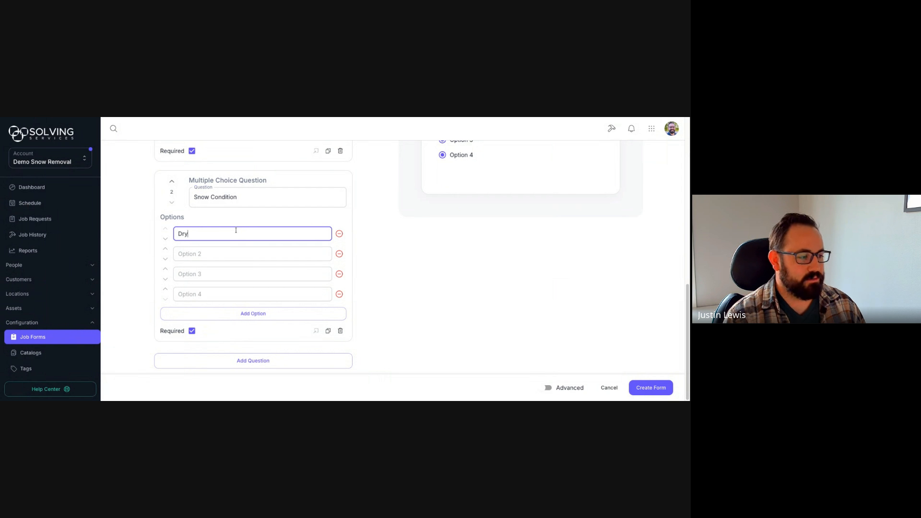
{"action": "left_click", "coordinate": [237, 253]}
{"action": "type", "text": "Icy"}
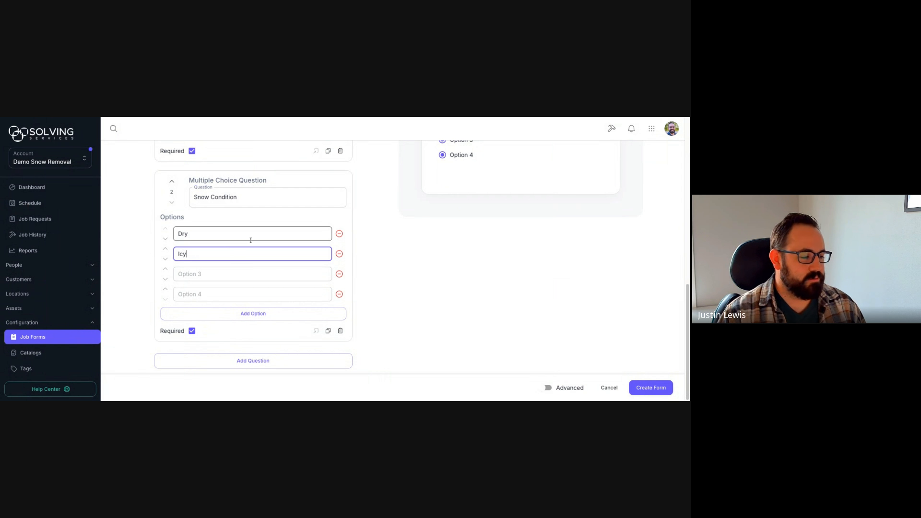
{"action": "left_click", "coordinate": [226, 273]}
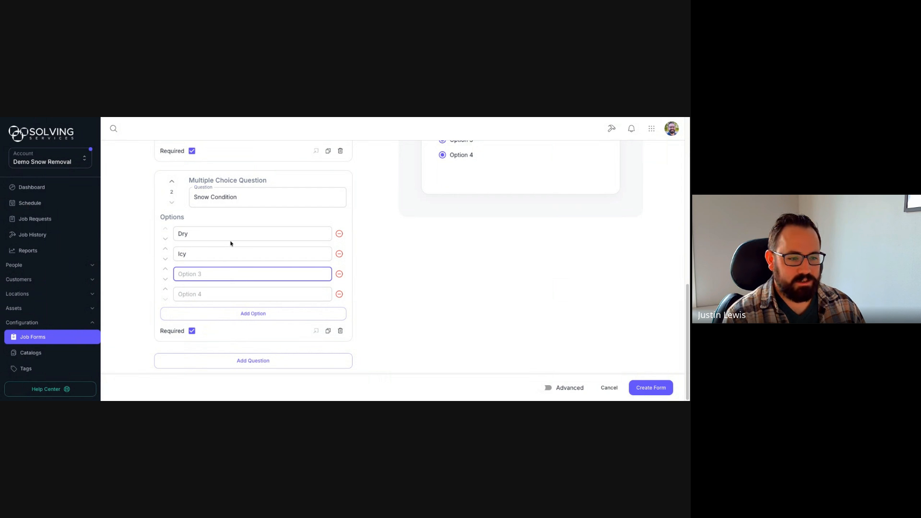
{"action": "type", "text": "Packed"}
{"action": "left_click", "coordinate": [222, 294]}
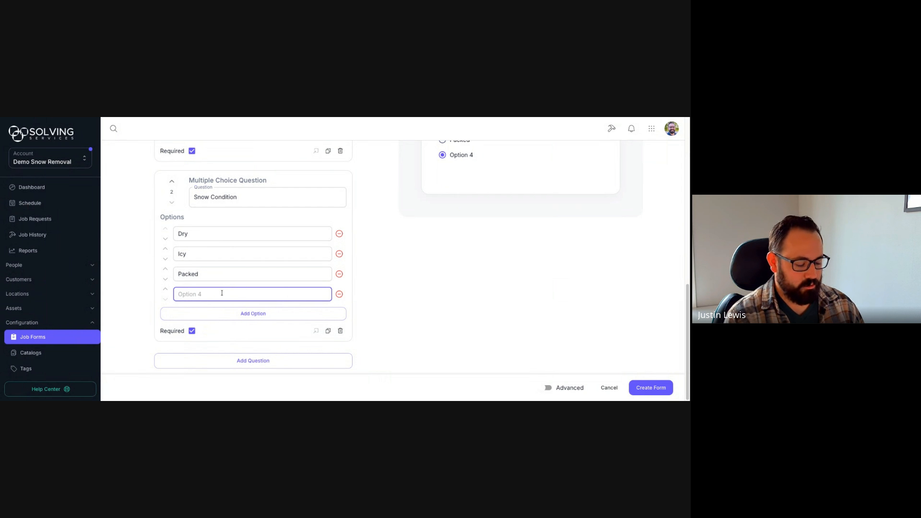
{"action": "type", "text": "Other"}
{"action": "left_click", "coordinate": [378, 258]}
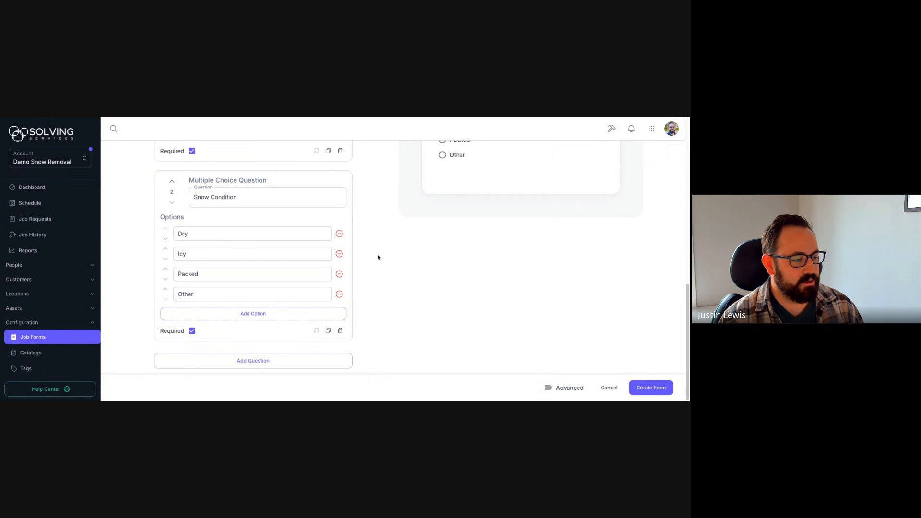
{"action": "scroll", "coordinate": [402, 286], "scroll_direction": "up", "scroll_amount": 1}
{"action": "scroll", "coordinate": [398, 287], "scroll_direction": "up", "scroll_amount": 5}
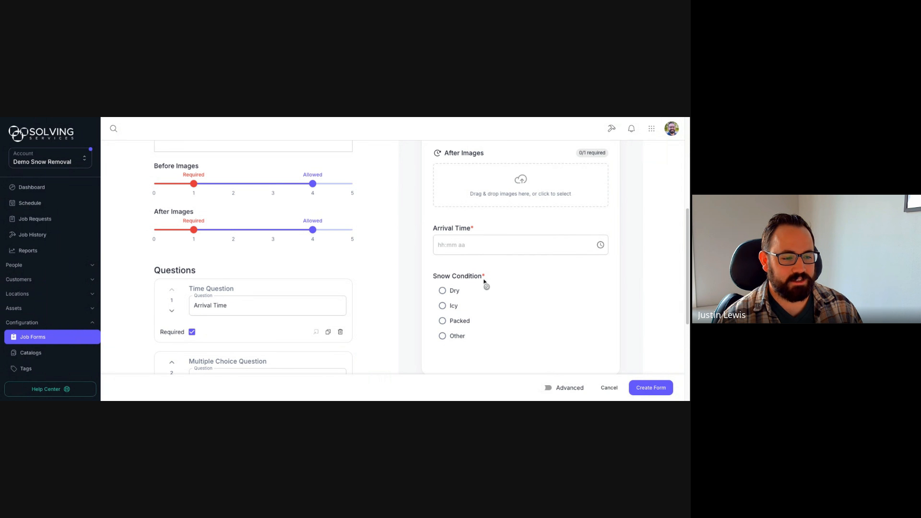
{"action": "scroll", "coordinate": [386, 243], "scroll_direction": "down", "scroll_amount": 4}
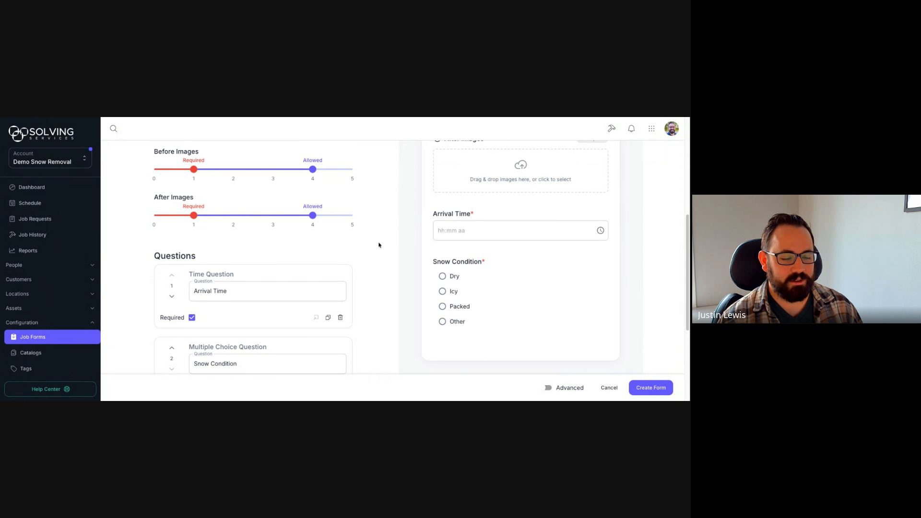
{"action": "scroll", "coordinate": [377, 238], "scroll_direction": "down", "scroll_amount": 2}
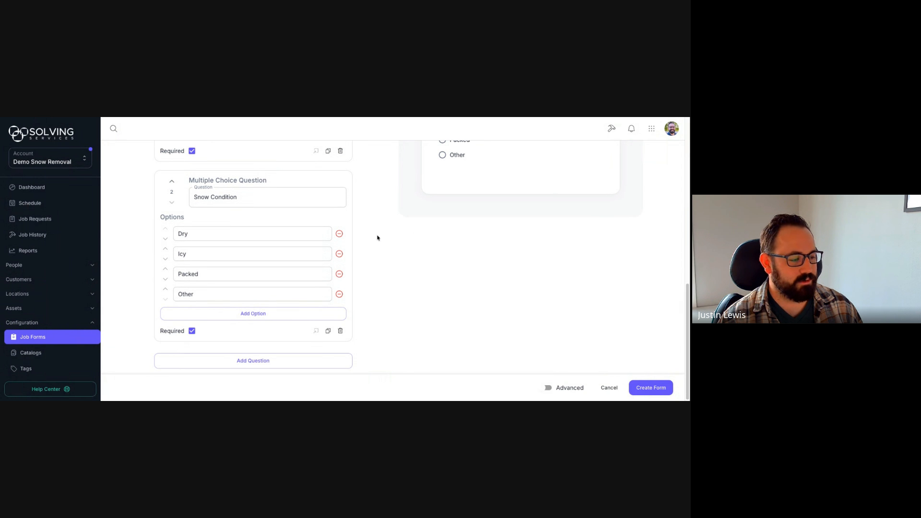
Step: Add a Number question asking 'How many bags of salt were used?'
{"action": "left_click", "coordinate": [333, 363]}
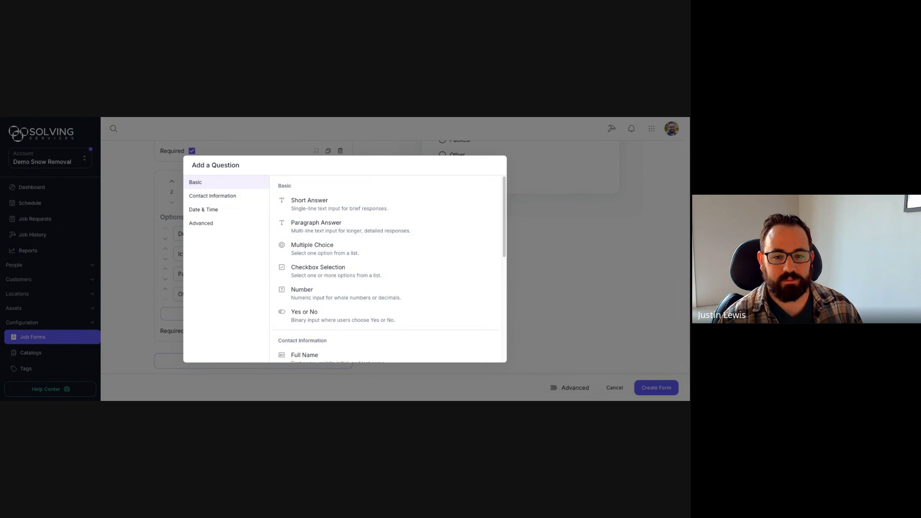
{"action": "scroll", "coordinate": [432, 259], "scroll_direction": "down", "scroll_amount": 1}
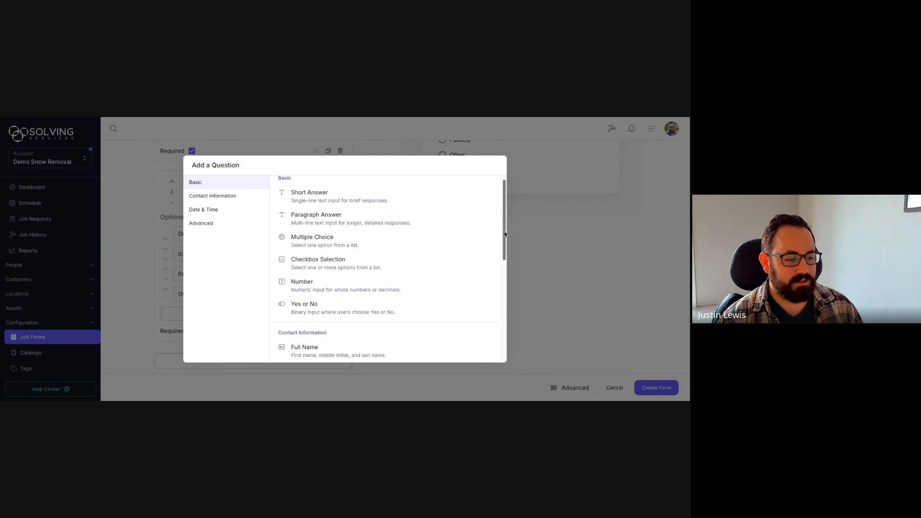
{"action": "left_click", "coordinate": [314, 288]}
{"action": "left_click", "coordinate": [225, 307]}
{"action": "type", "text": "How "}
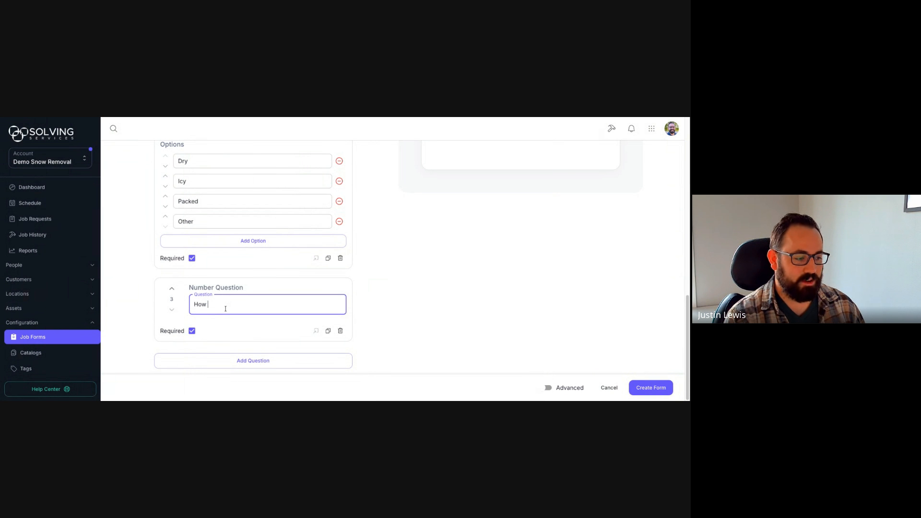
{"action": "type", "text": "many gany ba"}
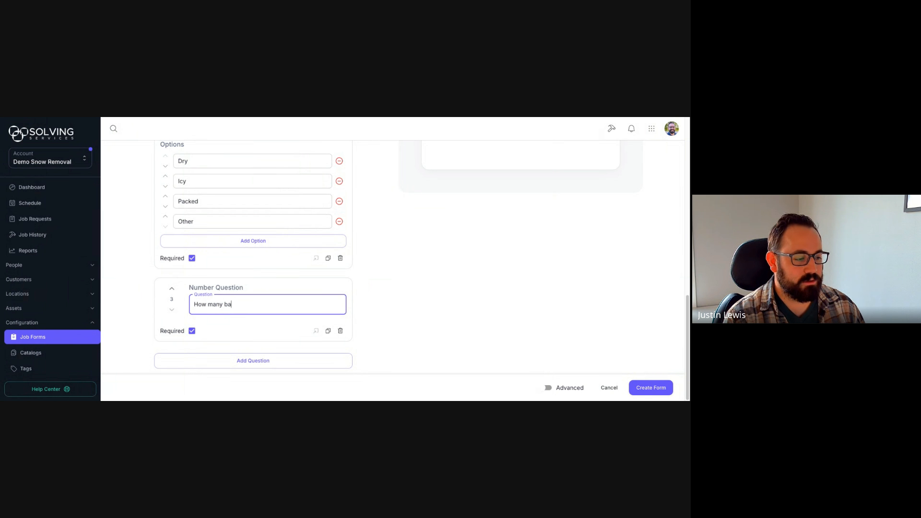
{"action": "type", "text": "gs of salt were used?"}
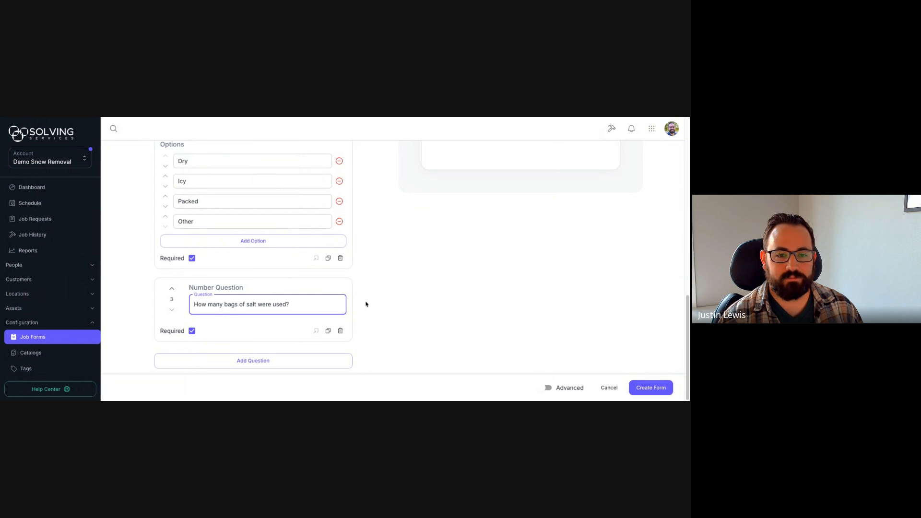
Step: Add a Catalog Items question 'What salt was used?' using the Salt catalog, and delete the Number question
{"action": "left_click", "coordinate": [321, 363]}
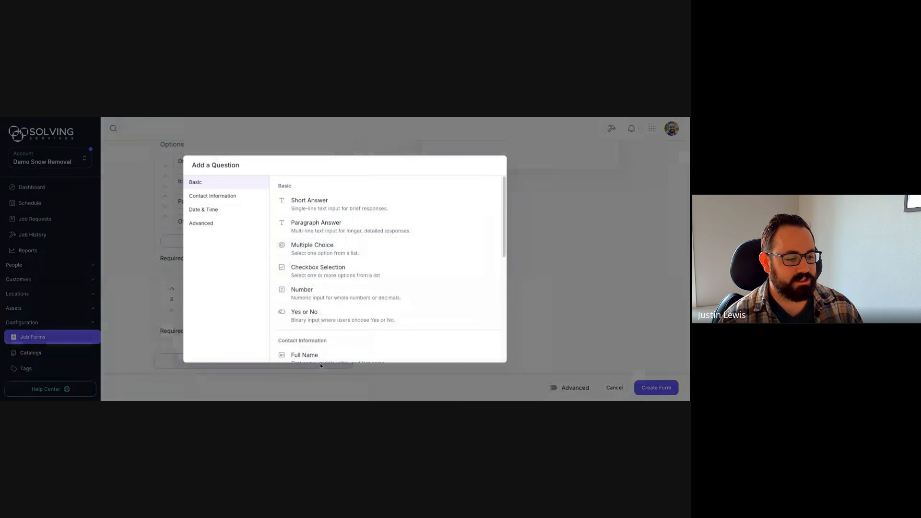
{"action": "left_click_drag", "start_coordinate": [503, 198], "coordinate": [504, 309]}
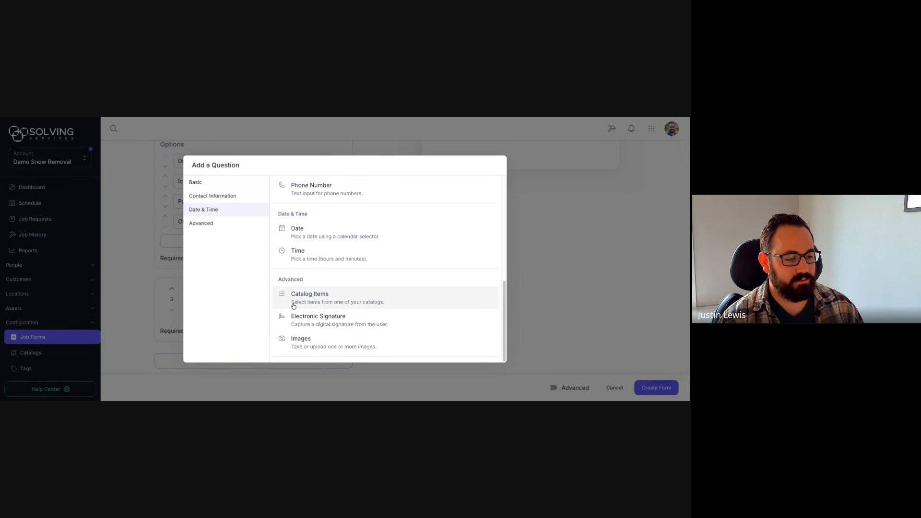
{"action": "left_click", "coordinate": [338, 297]}
{"action": "left_click", "coordinate": [272, 282]}
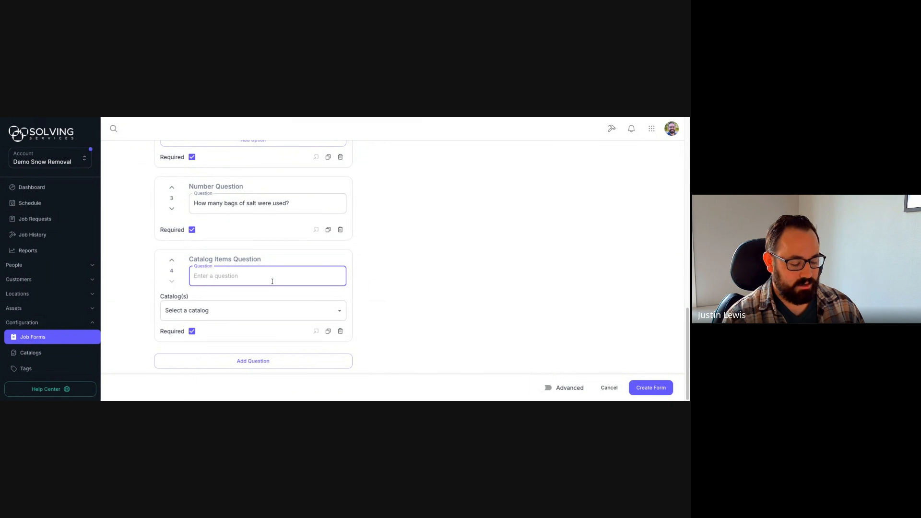
{"action": "type", "text": "What salt was used?"}
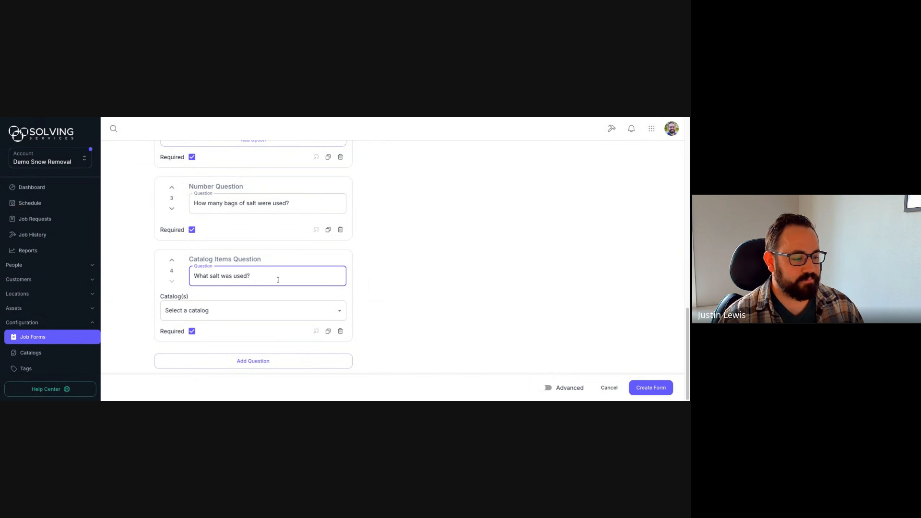
{"action": "left_click", "coordinate": [278, 311]}
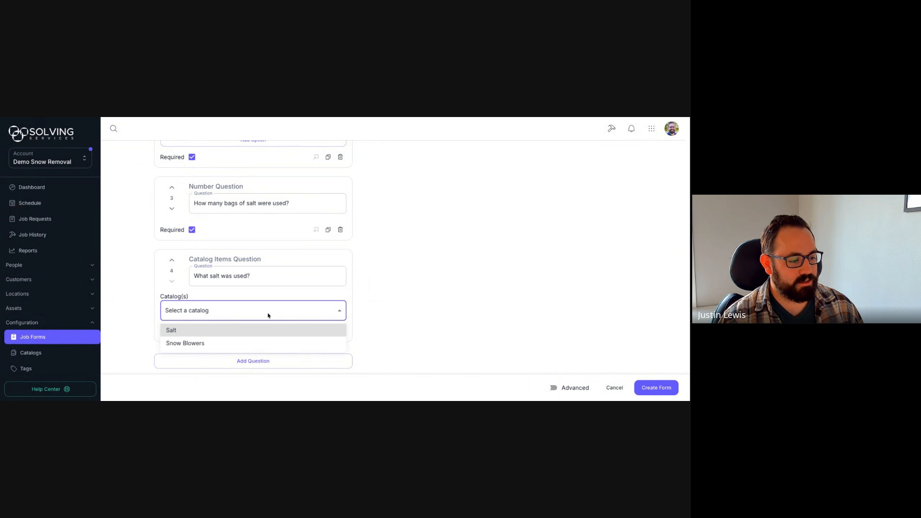
{"action": "left_click", "coordinate": [204, 333]}
{"action": "left_click", "coordinate": [389, 292]}
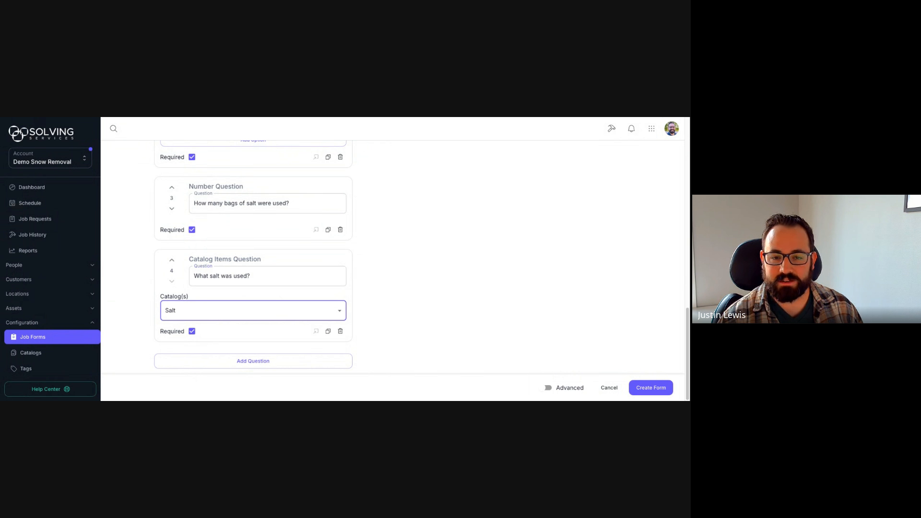
{"action": "left_click", "coordinate": [340, 229]}
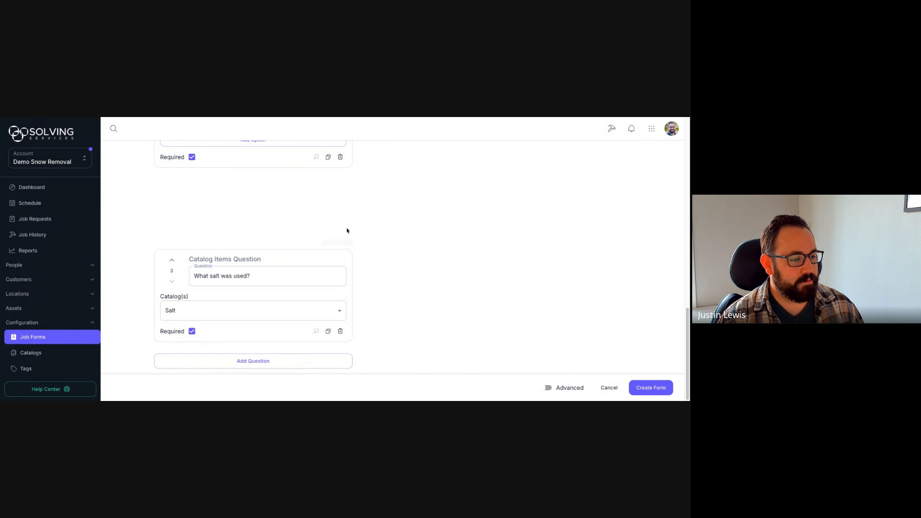
Step: Add a Catalog Items question 'What equipment was used?' drawing from the Snow Blowers catalog
{"action": "left_click", "coordinate": [331, 363]}
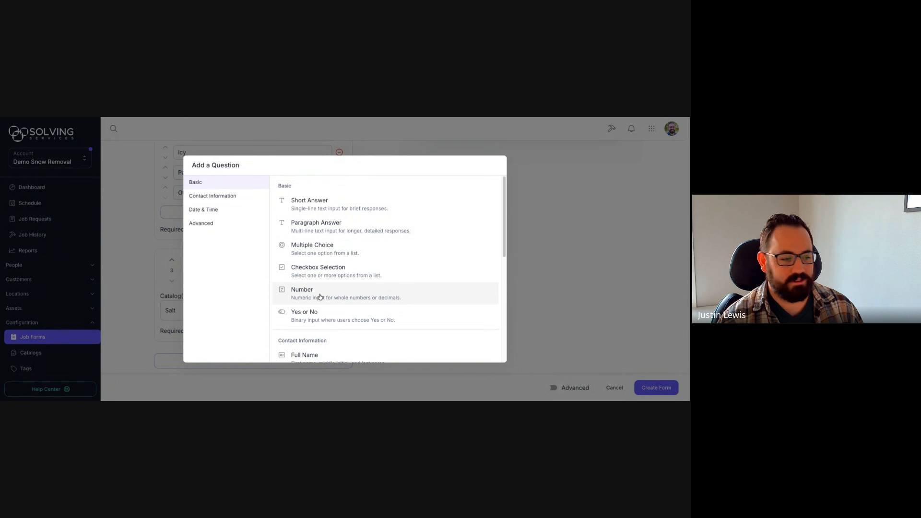
{"action": "scroll", "coordinate": [320, 297], "scroll_direction": "down", "scroll_amount": 6}
{"action": "left_click", "coordinate": [313, 297]}
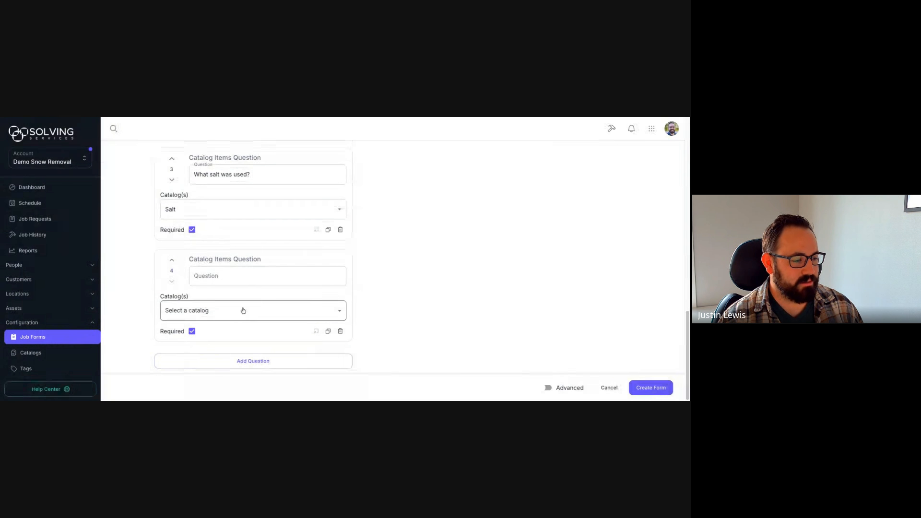
{"action": "left_click", "coordinate": [206, 276]}
{"action": "type", "text": "What eq"}
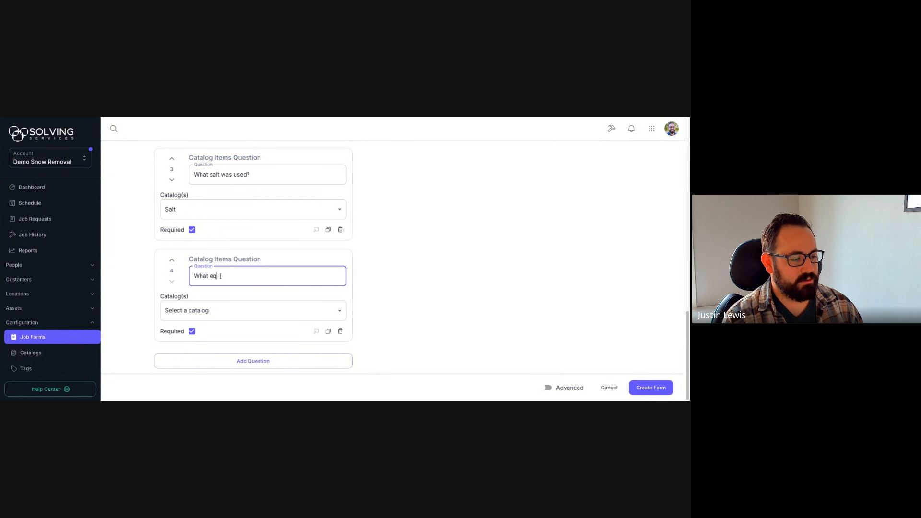
{"action": "type", "text": "uipment was used?"}
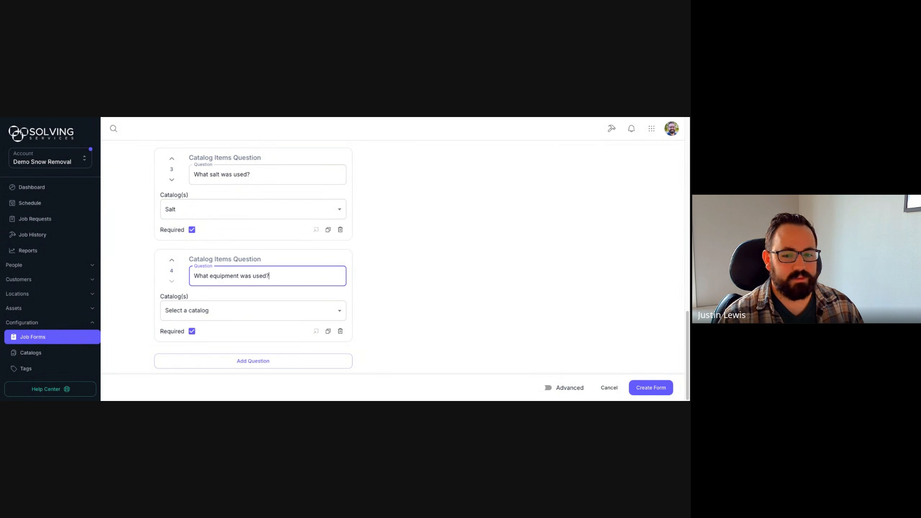
{"action": "left_click", "coordinate": [237, 310]}
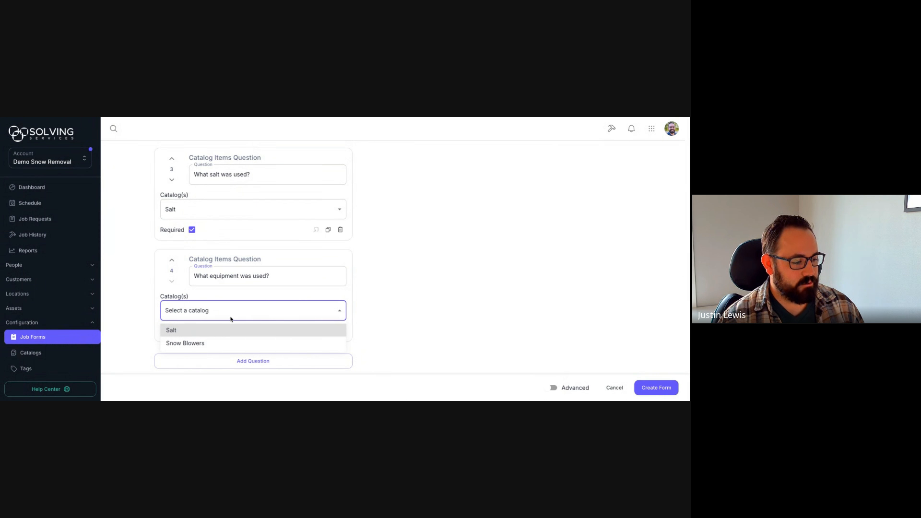
{"action": "left_click", "coordinate": [205, 345]}
{"action": "left_click", "coordinate": [402, 310]}
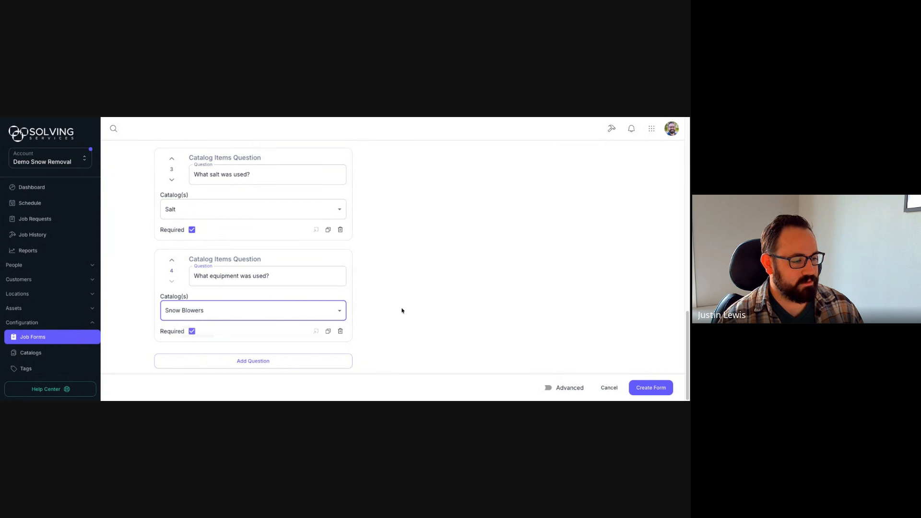
{"action": "left_click", "coordinate": [340, 362]}
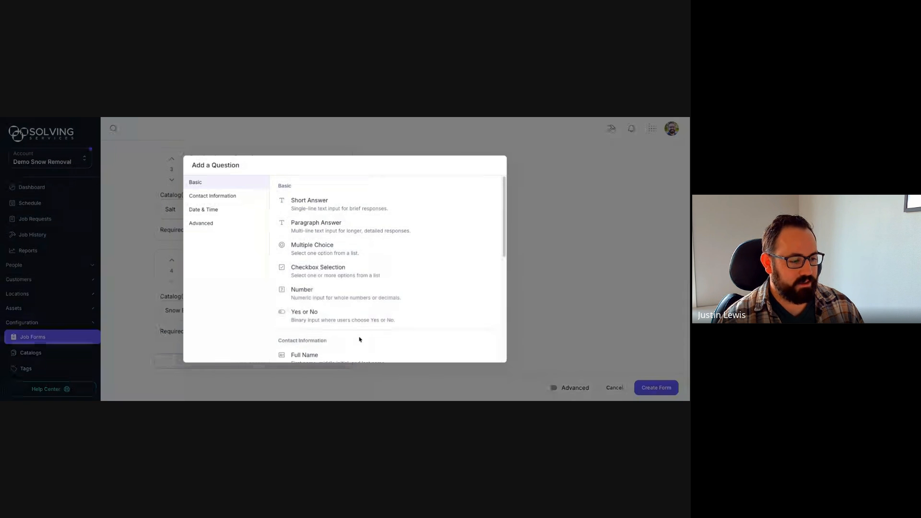
Step: Add a Paragraph Answer question worded 'Notes' as question 5 and check it in the preview
{"action": "scroll", "coordinate": [348, 321], "scroll_direction": "down", "scroll_amount": 5}
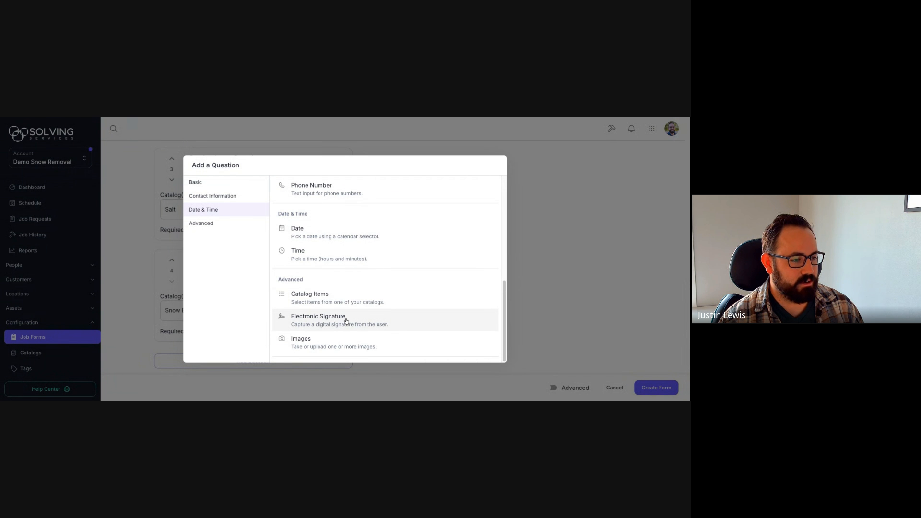
{"action": "scroll", "coordinate": [346, 321], "scroll_direction": "up", "scroll_amount": 5}
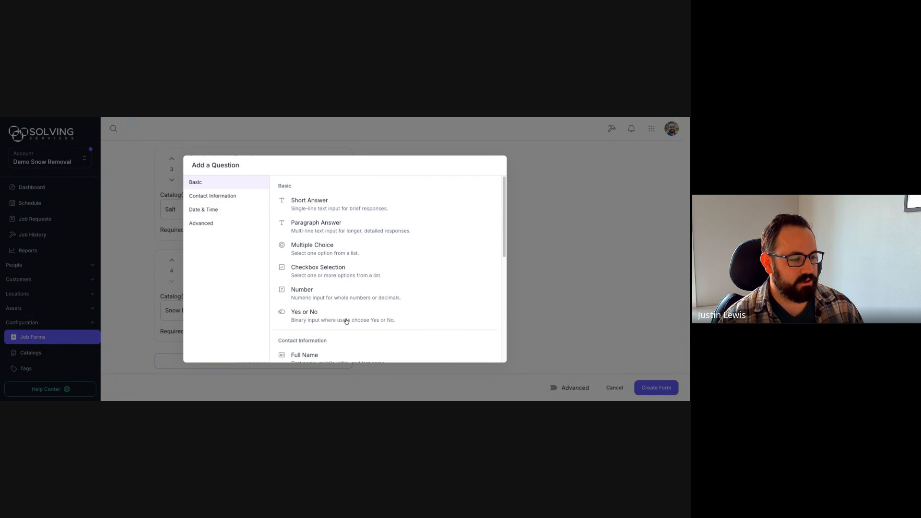
{"action": "left_click", "coordinate": [317, 230]}
{"action": "left_click", "coordinate": [249, 307]}
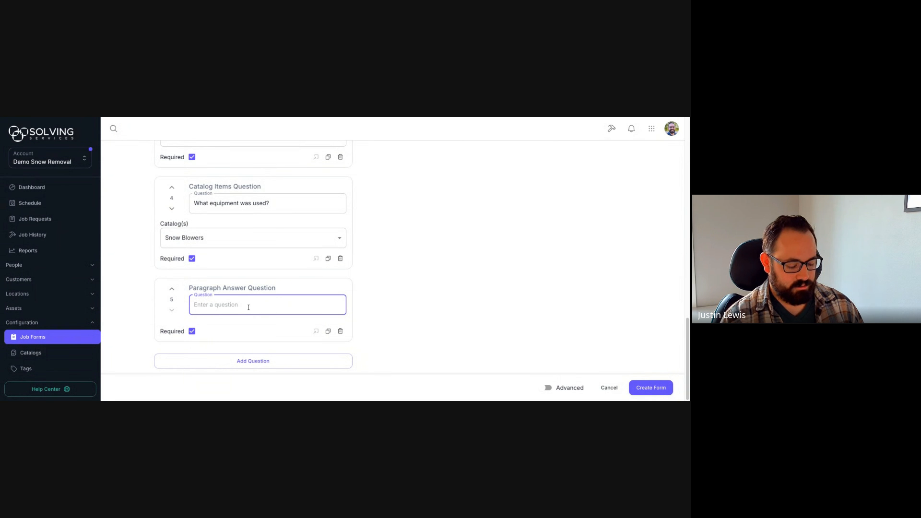
{"action": "type", "text": "Notes"}
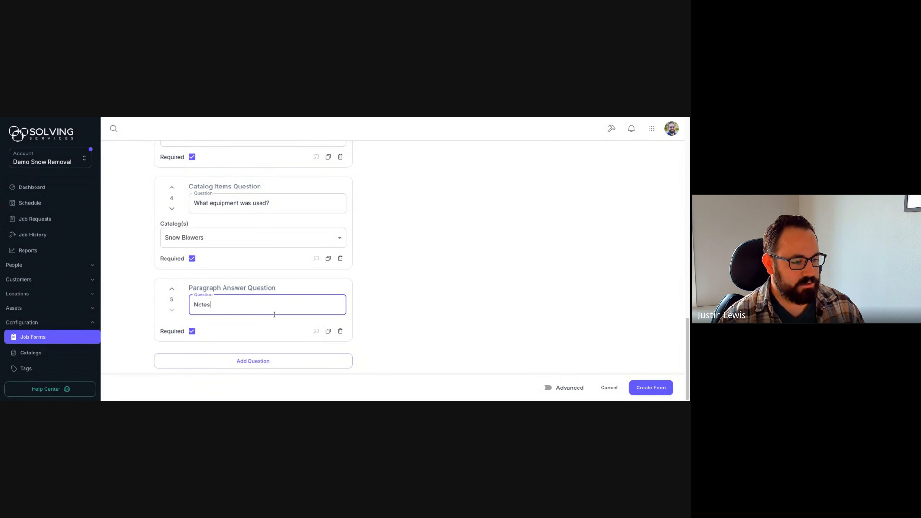
{"action": "scroll", "coordinate": [366, 302], "scroll_direction": "up", "scroll_amount": 10}
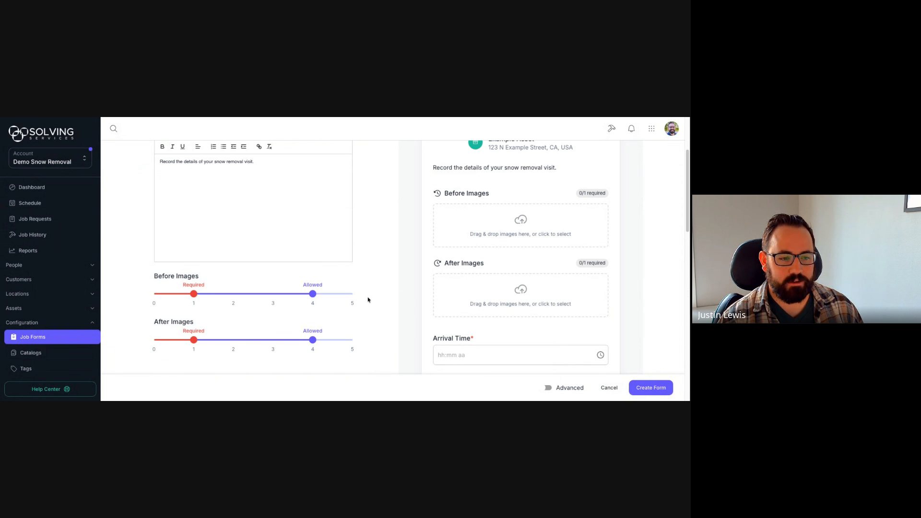
{"action": "scroll", "coordinate": [367, 299], "scroll_direction": "up", "scroll_amount": 1}
{"action": "scroll", "coordinate": [424, 287], "scroll_direction": "down", "scroll_amount": 5}
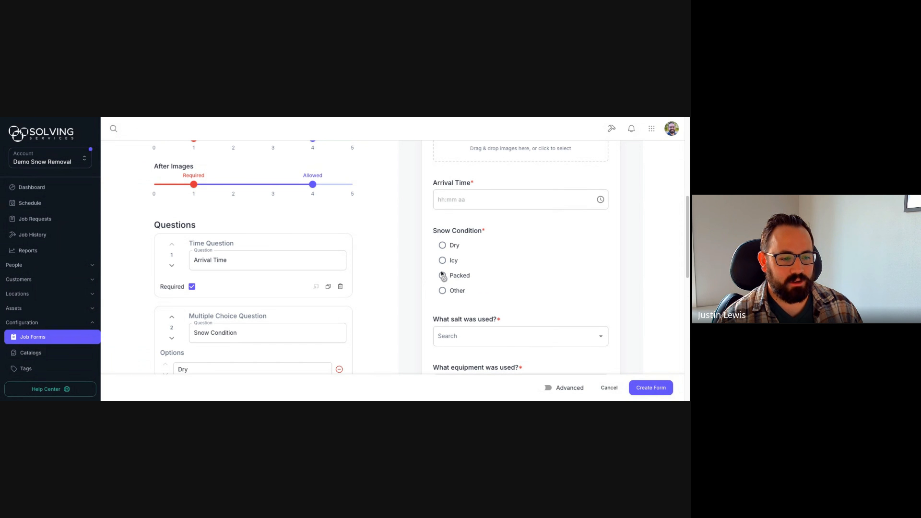
{"action": "scroll", "coordinate": [389, 272], "scroll_direction": "down", "scroll_amount": 7}
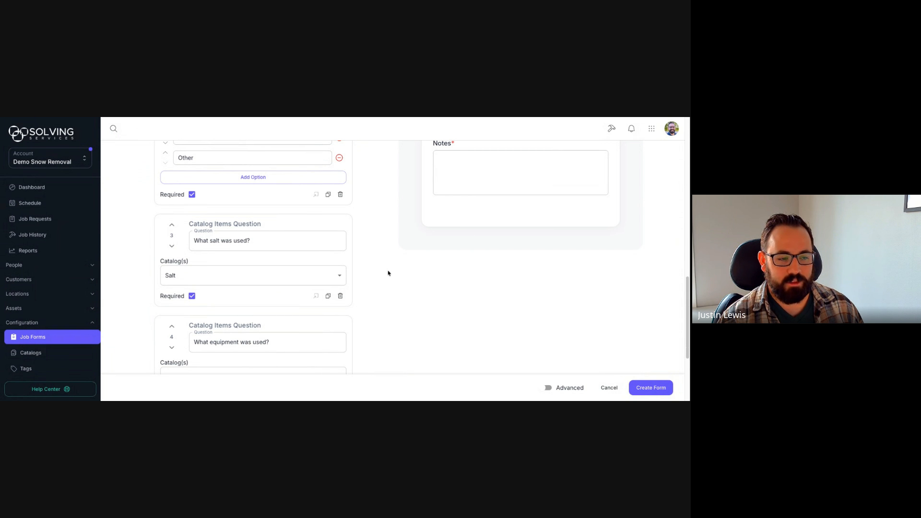
{"action": "scroll", "coordinate": [388, 273], "scroll_direction": "up", "scroll_amount": 1}
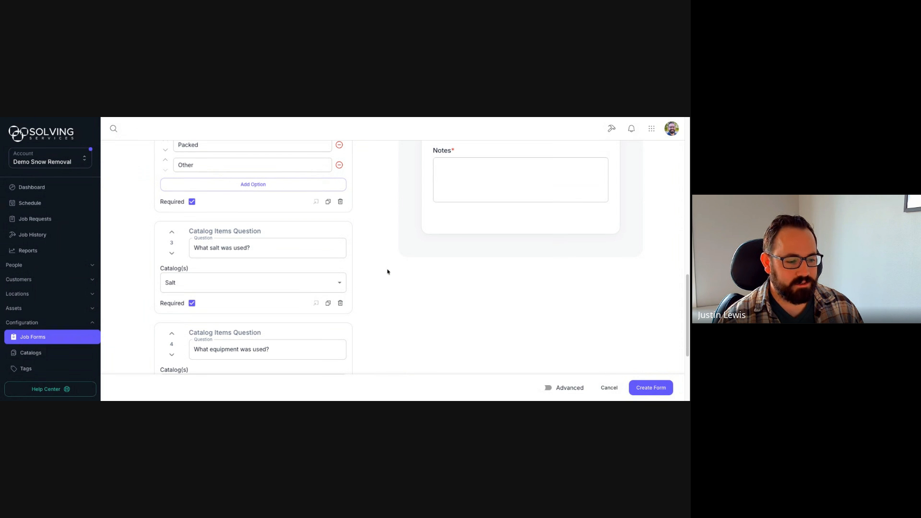
Step: Turn on advanced options and give Notes the description 'Were there any issues? hazards, damage'
{"action": "left_click", "coordinate": [546, 390]}
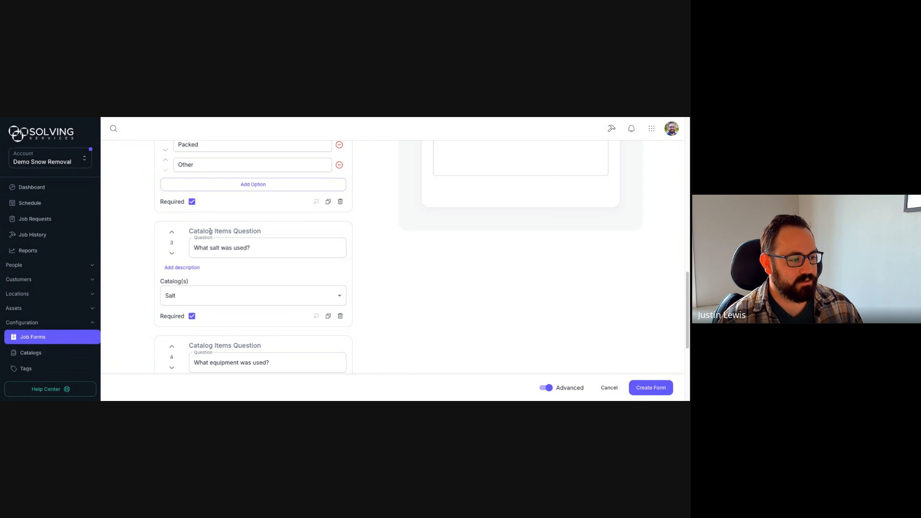
{"action": "scroll", "coordinate": [353, 267], "scroll_direction": "down", "scroll_amount": 4}
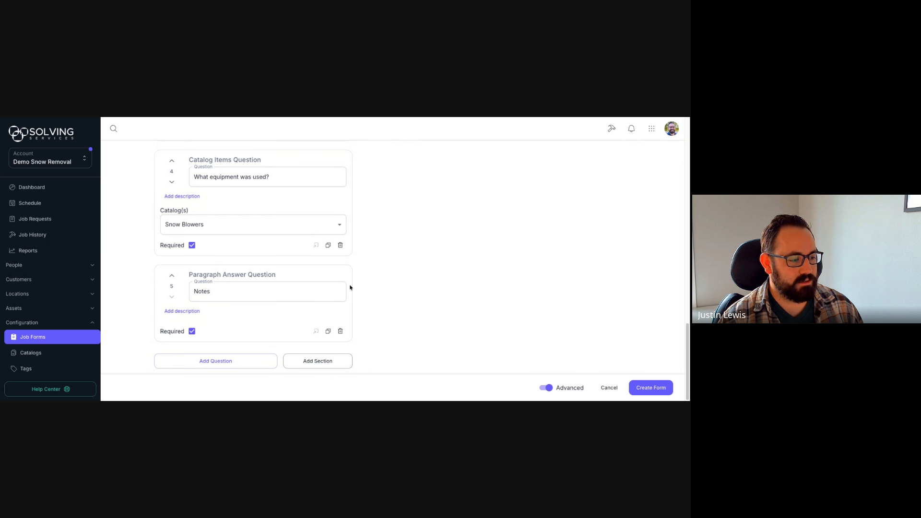
{"action": "left_click", "coordinate": [181, 311]}
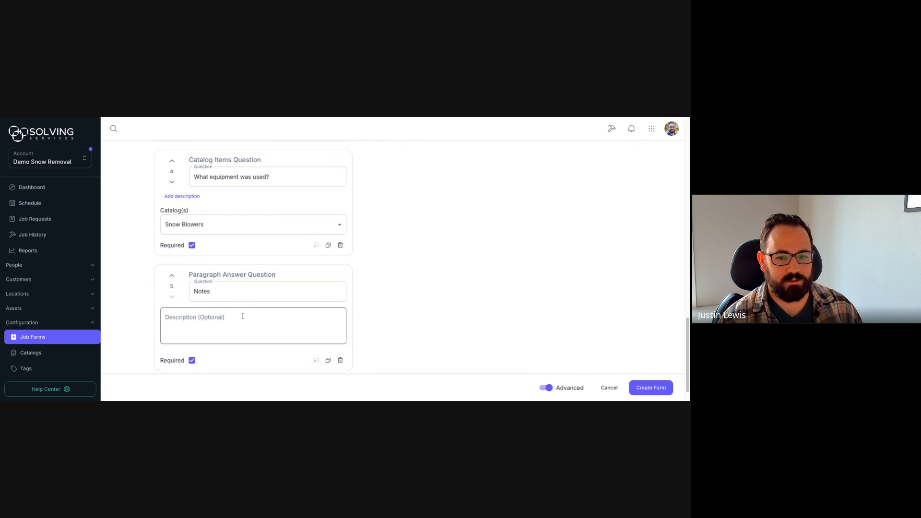
{"action": "left_click", "coordinate": [243, 317]}
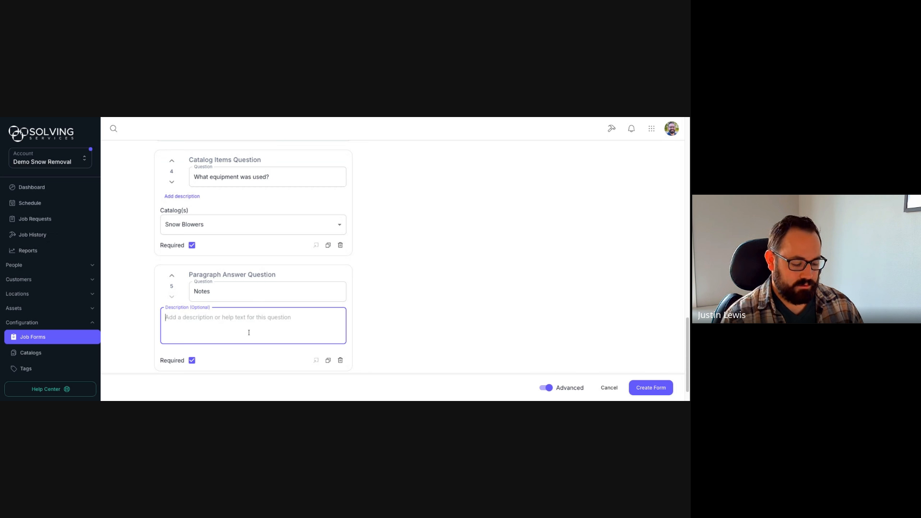
{"action": "type", "text": "Were the"}
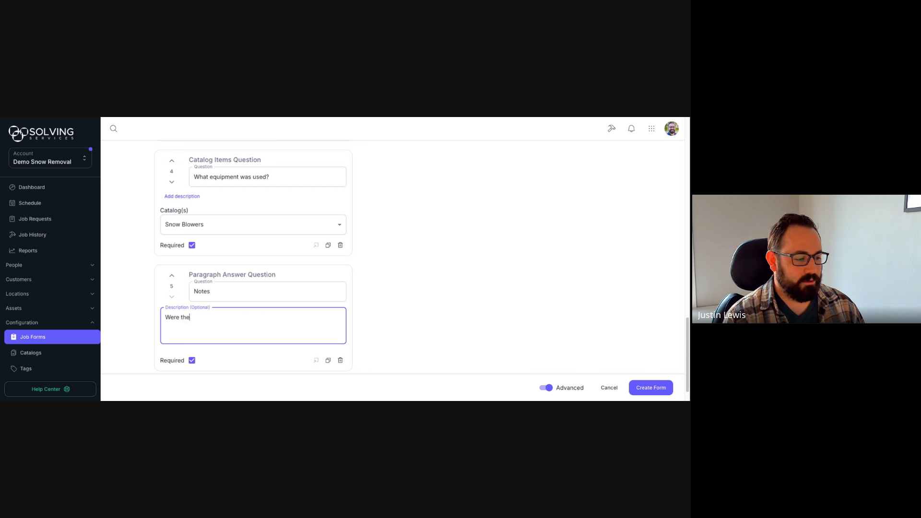
{"action": "type", "text": "re any issues?"}
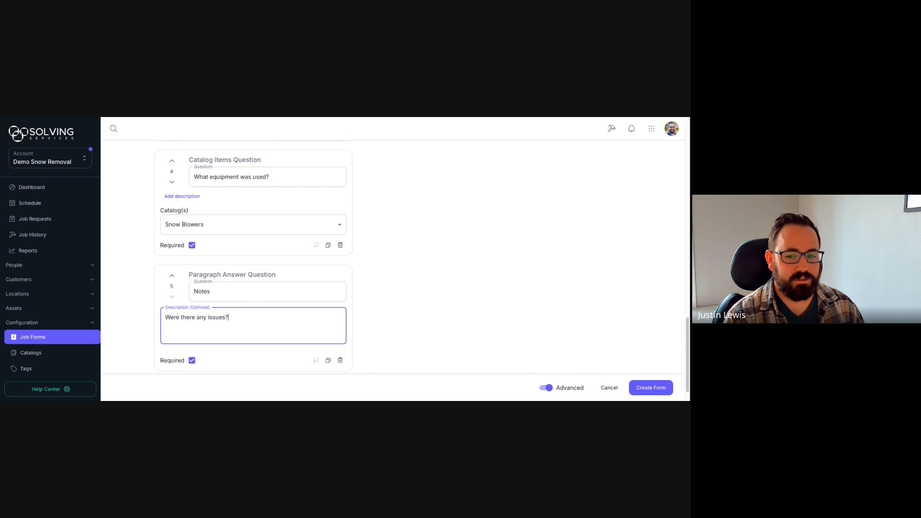
{"action": "key", "text": "BackSpace"}
{"action": "type", "text": ", haz"}
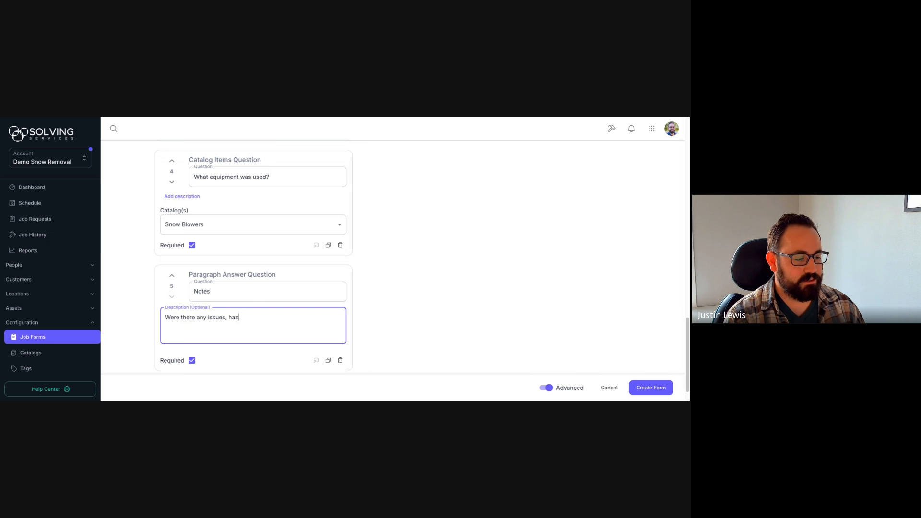
{"action": "type", "text": "ards, damage?"}
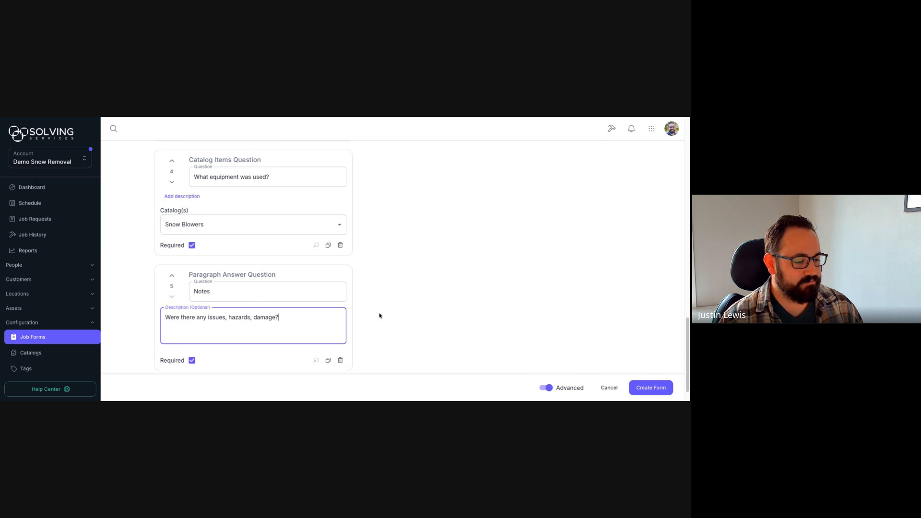
{"action": "scroll", "coordinate": [378, 238], "scroll_direction": "down", "scroll_amount": 3}
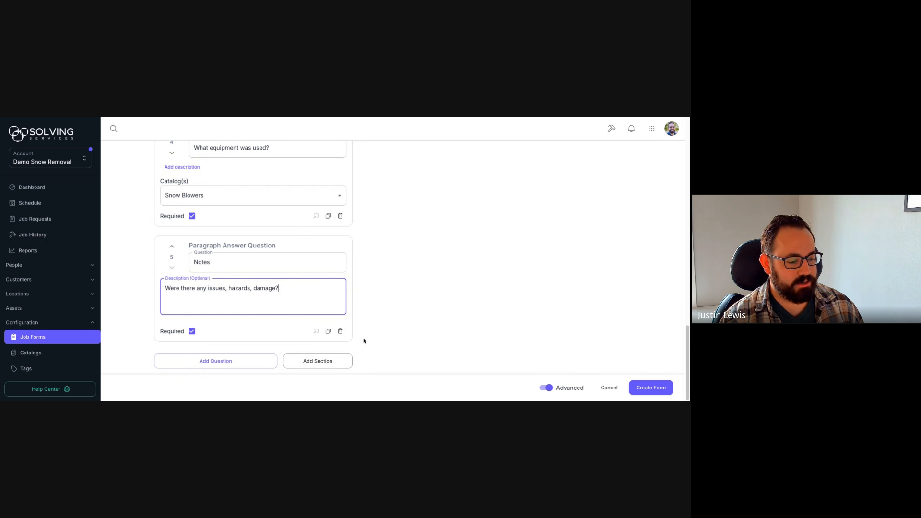
Step: Add a section named 'Arrival' and move it to the top of the form
{"action": "left_click", "coordinate": [339, 363]}
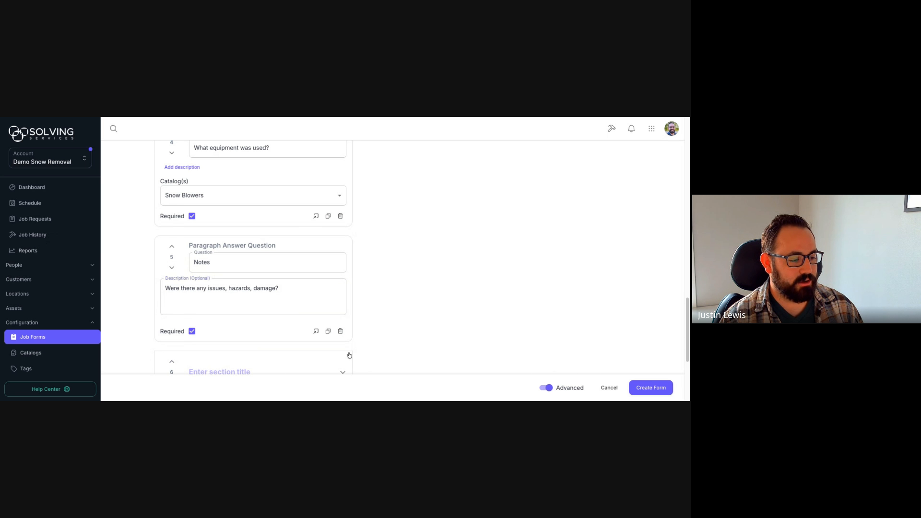
{"action": "left_click", "coordinate": [220, 226]}
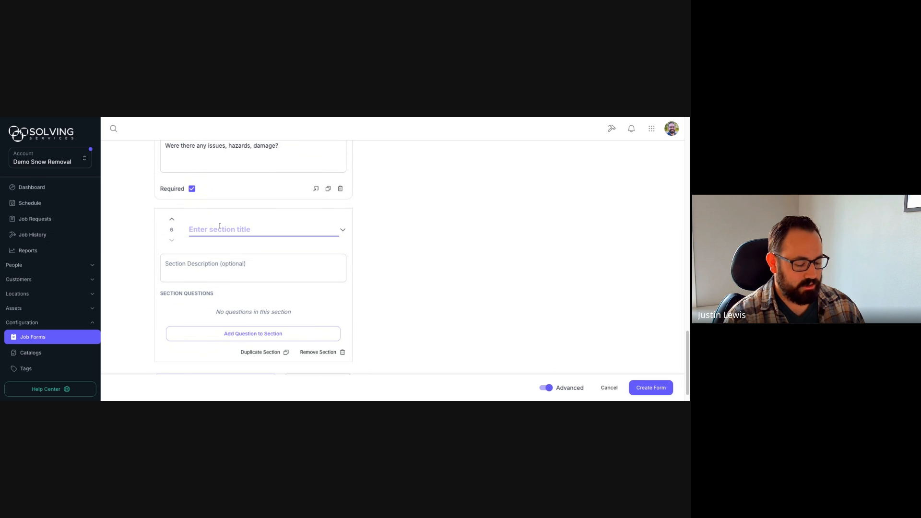
{"action": "type", "text": "Arrival"}
{"action": "left_click", "coordinate": [172, 219]}
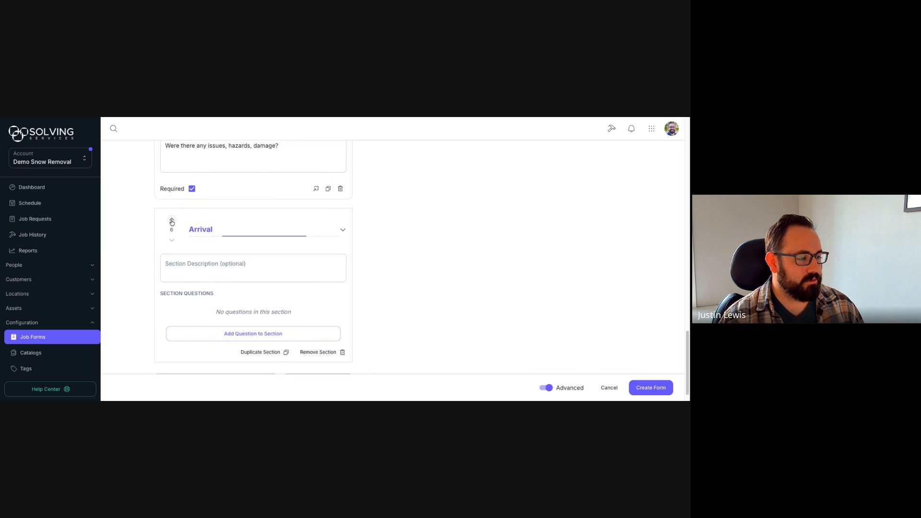
{"action": "scroll", "coordinate": [169, 219], "scroll_direction": "up", "scroll_amount": 2}
{"action": "left_click", "coordinate": [173, 214]}
{"action": "scroll", "coordinate": [173, 216], "scroll_direction": "up", "scroll_amount": 2}
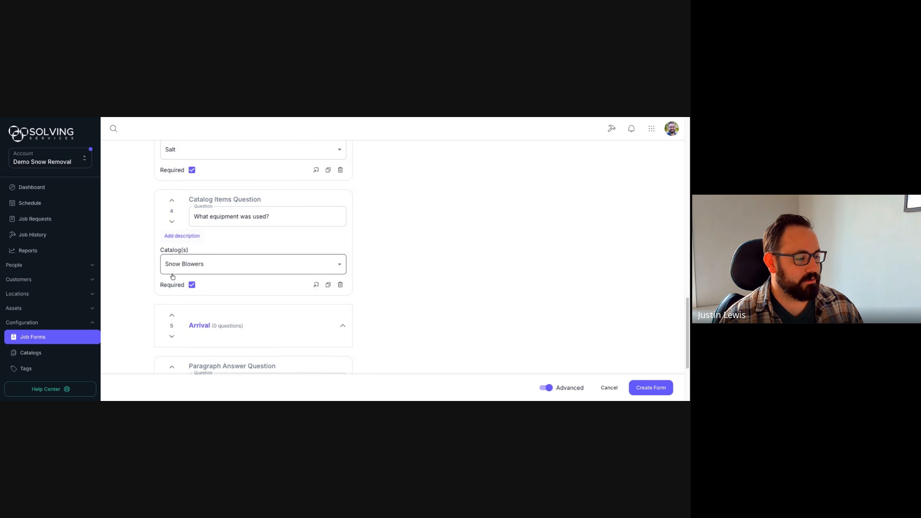
{"action": "left_click", "coordinate": [173, 317]}
{"action": "left_click", "coordinate": [171, 201]}
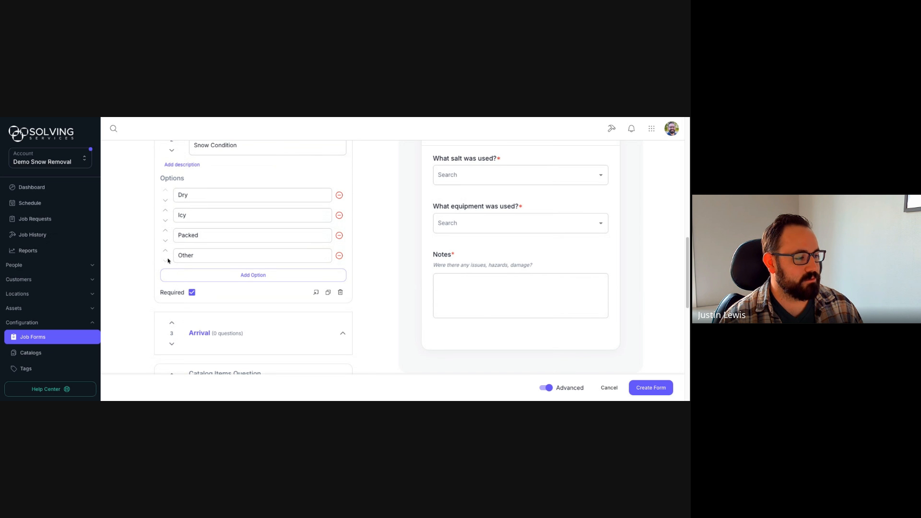
{"action": "left_click", "coordinate": [173, 325]}
{"action": "scroll", "coordinate": [172, 268], "scroll_direction": "up", "scroll_amount": 3}
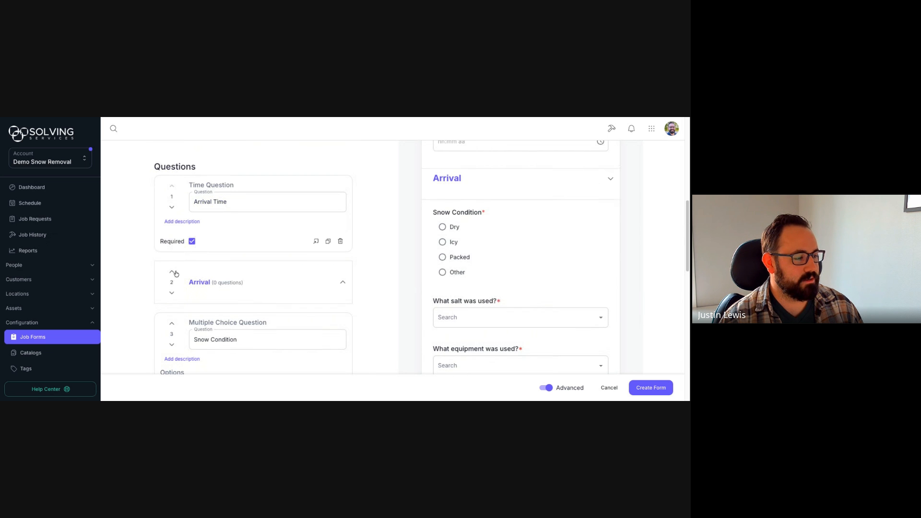
{"action": "left_click", "coordinate": [175, 272]}
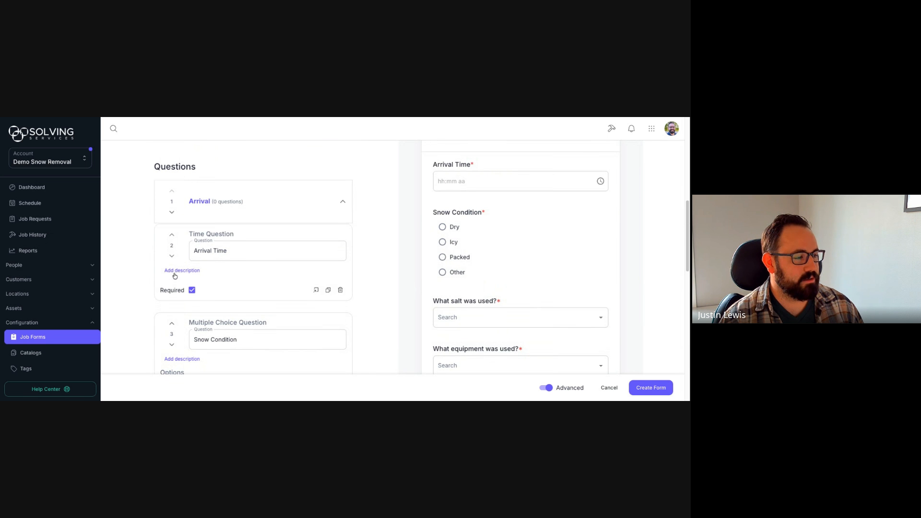
{"action": "left_click", "coordinate": [342, 197]}
Step: Move the Arrival Time and Snow Condition questions into the Arrival section
{"action": "scroll", "coordinate": [364, 255], "scroll_direction": "down", "scroll_amount": 5}
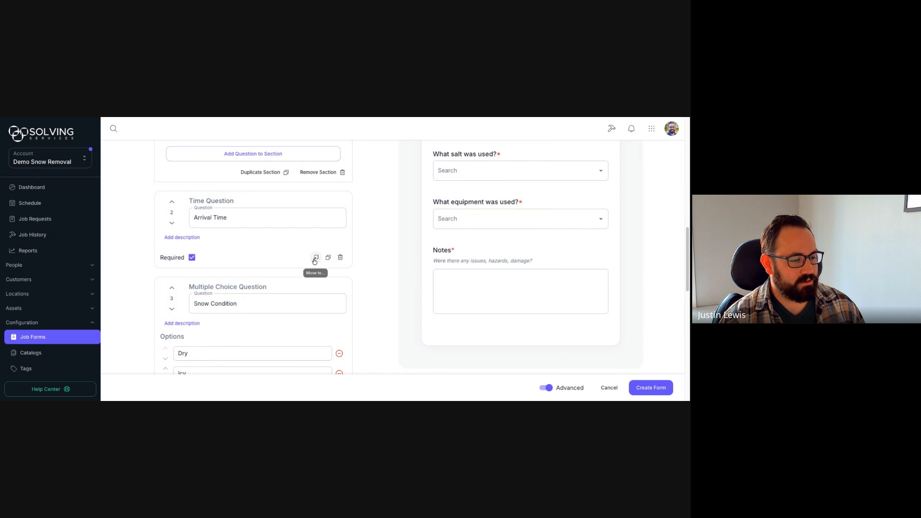
{"action": "left_click", "coordinate": [315, 259]}
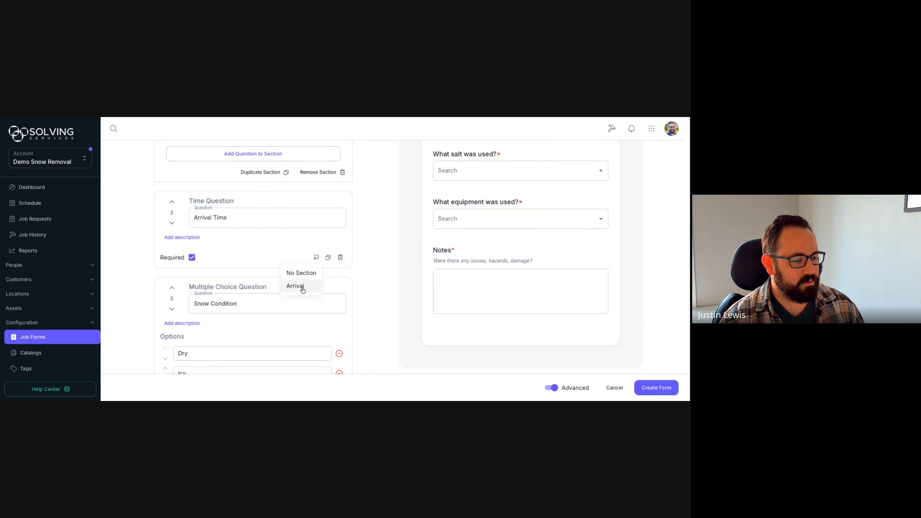
{"action": "left_click", "coordinate": [303, 287]}
{"action": "scroll", "coordinate": [290, 268], "scroll_direction": "up", "scroll_amount": 3}
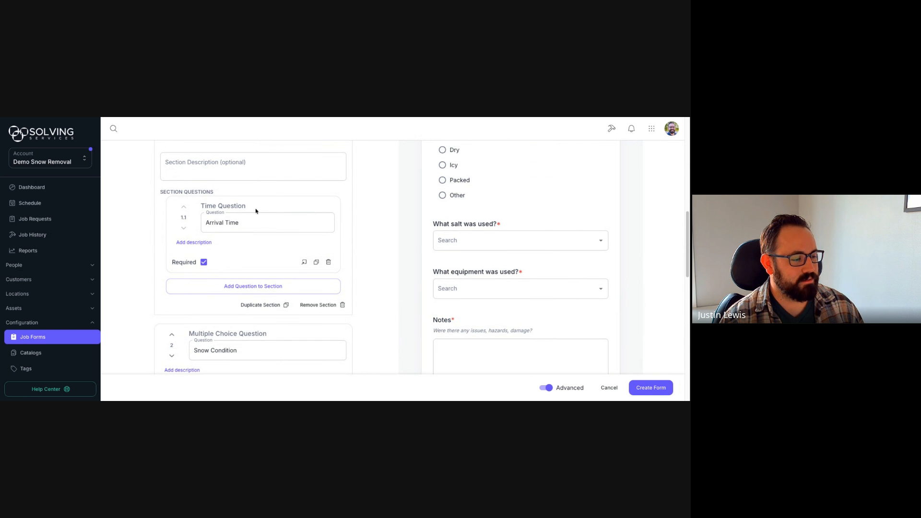
{"action": "scroll", "coordinate": [255, 210], "scroll_direction": "down", "scroll_amount": 4}
{"action": "left_click", "coordinate": [317, 333]}
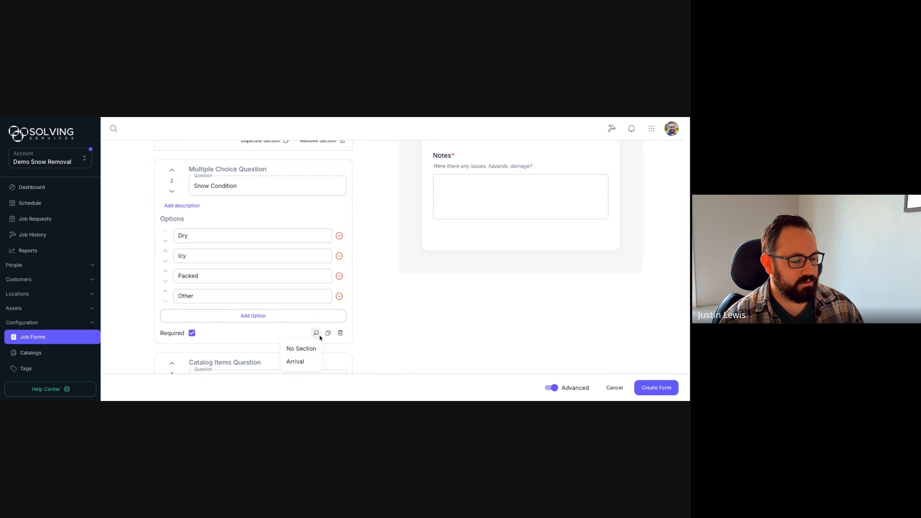
{"action": "left_click", "coordinate": [302, 362]}
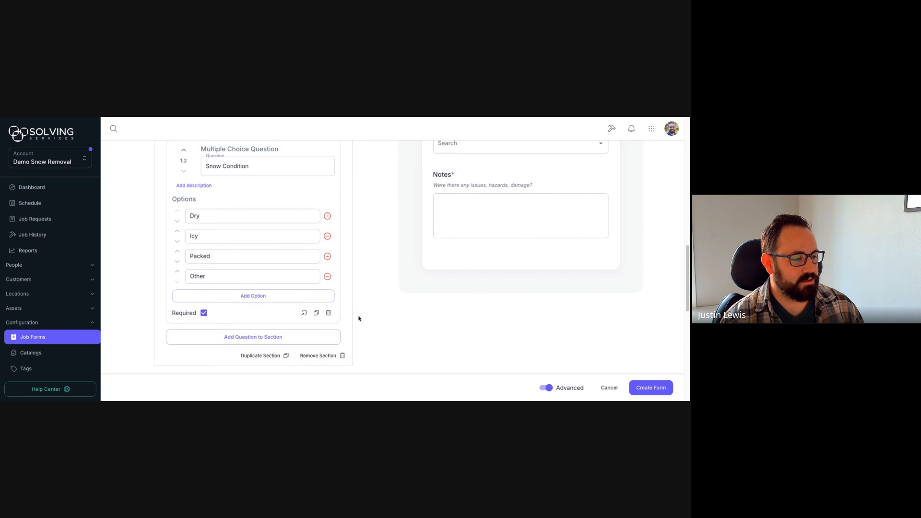
{"action": "scroll", "coordinate": [359, 319], "scroll_direction": "up", "scroll_amount": 3}
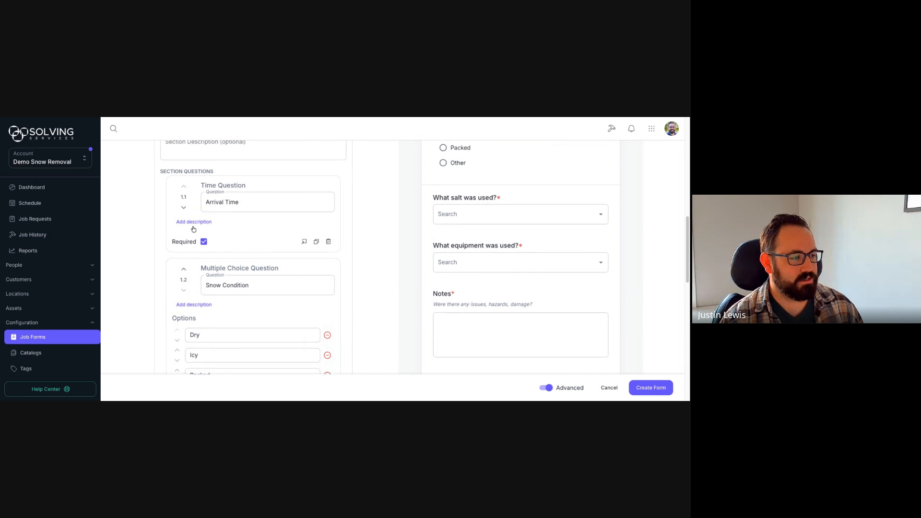
Step: Collapse and re-expand the Arrival section in the form preview to check it works
{"action": "scroll", "coordinate": [193, 229], "scroll_direction": "up", "scroll_amount": 5}
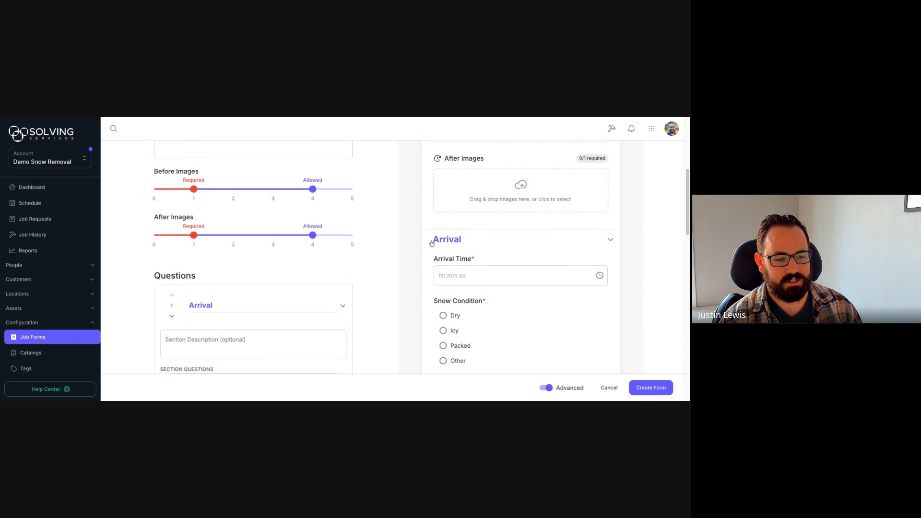
{"action": "scroll", "coordinate": [413, 207], "scroll_direction": "down", "scroll_amount": 2}
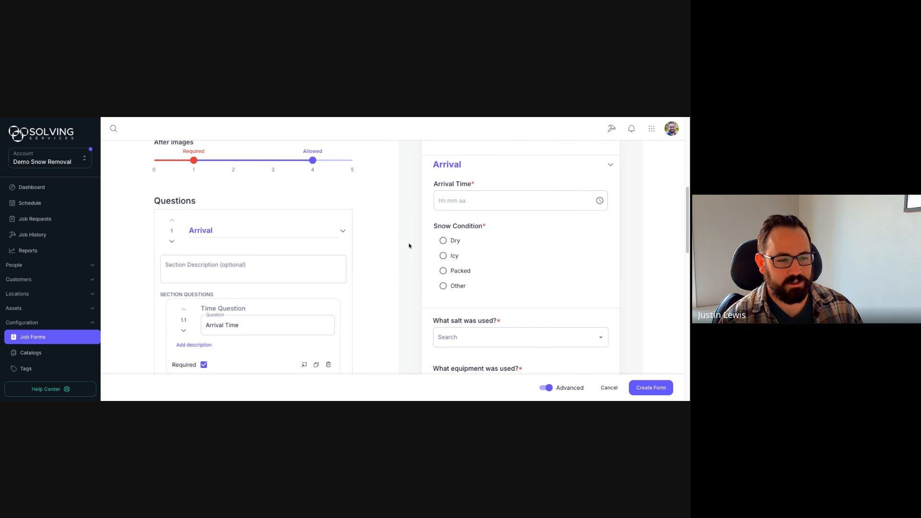
{"action": "left_click", "coordinate": [611, 175]}
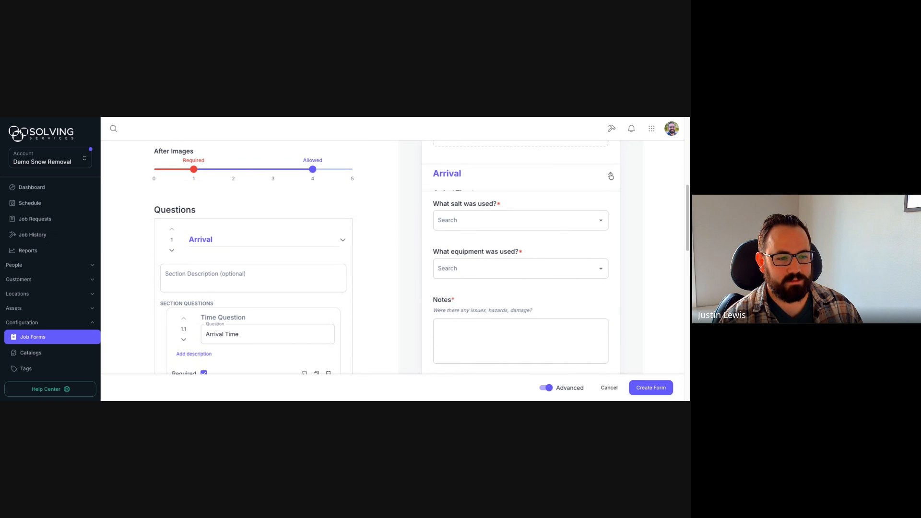
{"action": "left_click", "coordinate": [611, 175]}
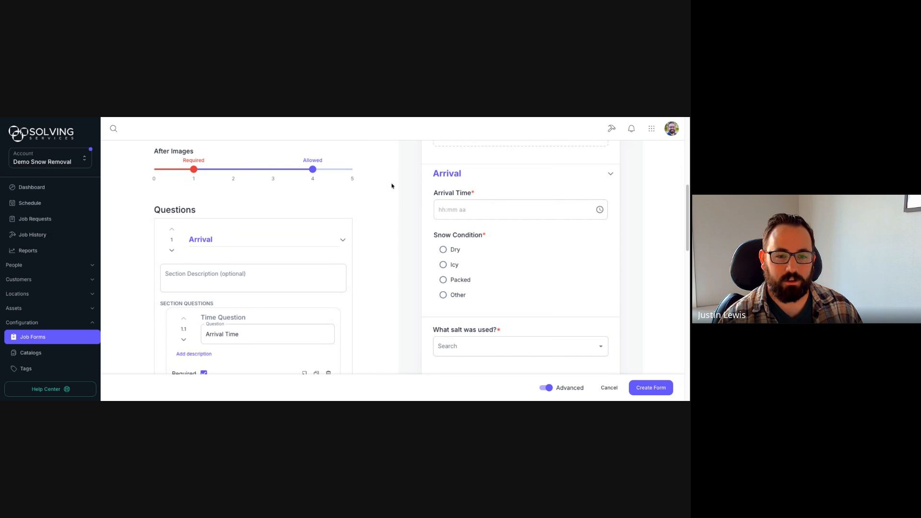
Step: Save the new Snow Removal job form with Create Form
{"action": "scroll", "coordinate": [391, 181], "scroll_direction": "down", "scroll_amount": 4}
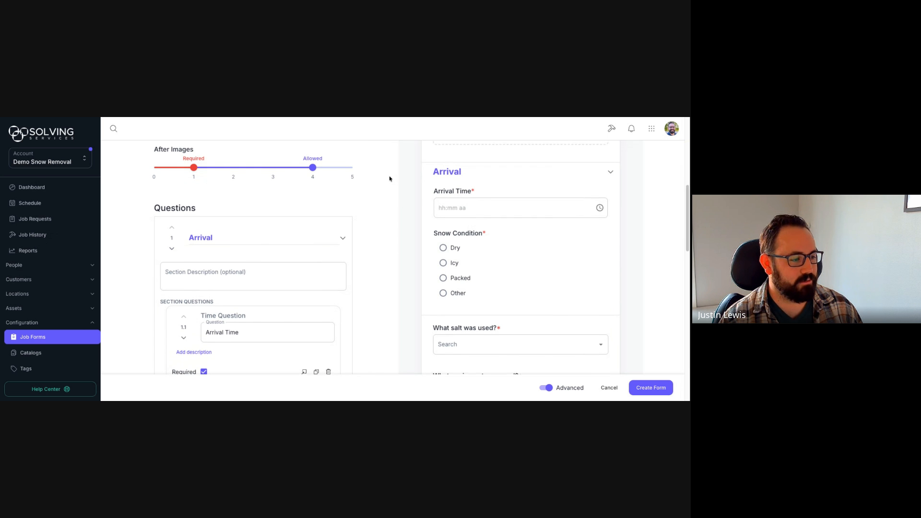
{"action": "scroll", "coordinate": [384, 178], "scroll_direction": "down", "scroll_amount": 2}
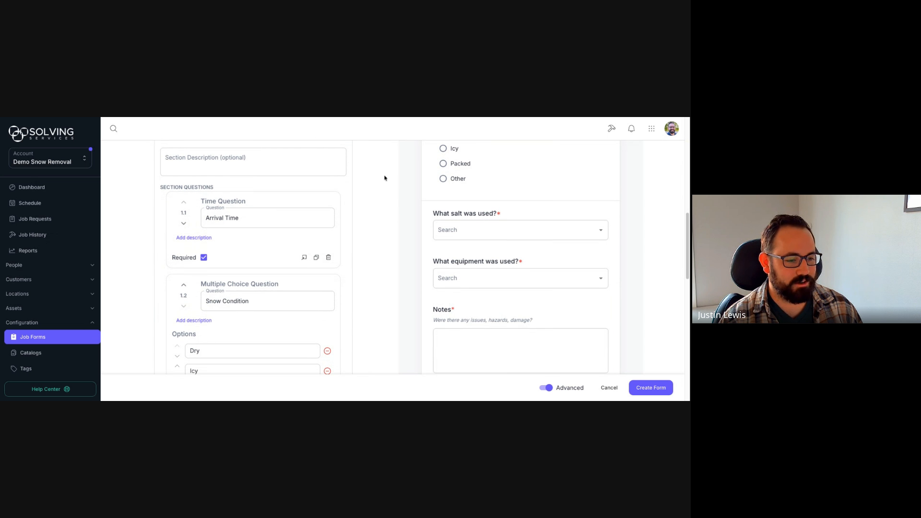
{"action": "scroll", "coordinate": [384, 178], "scroll_direction": "down", "scroll_amount": 10}
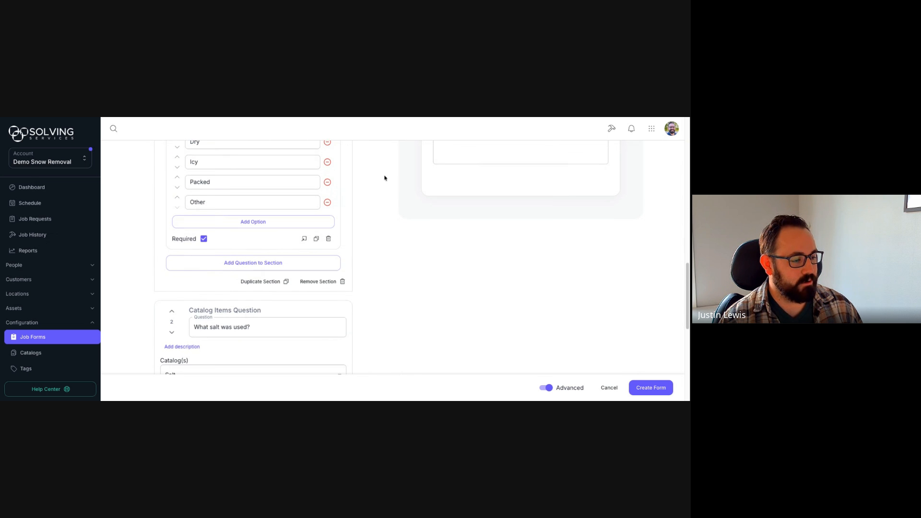
{"action": "scroll", "coordinate": [384, 178], "scroll_direction": "down", "scroll_amount": 6}
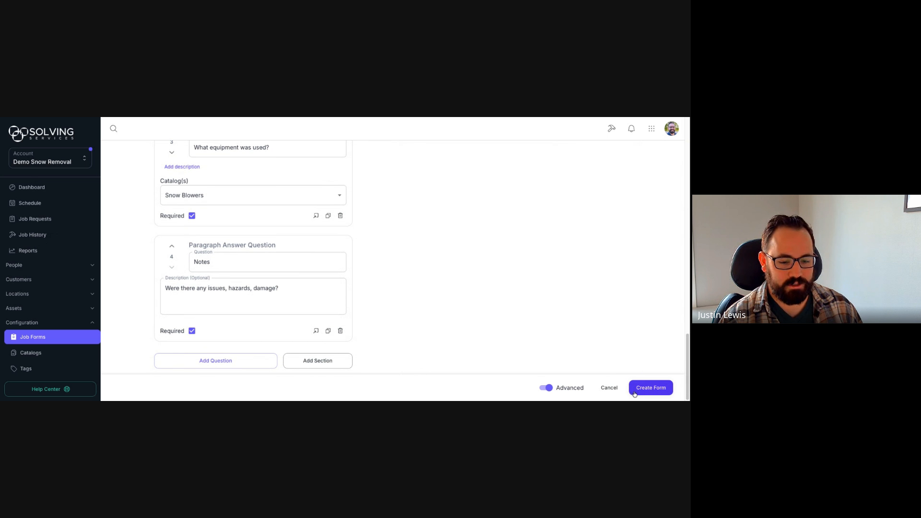
{"action": "left_click", "coordinate": [651, 388]}
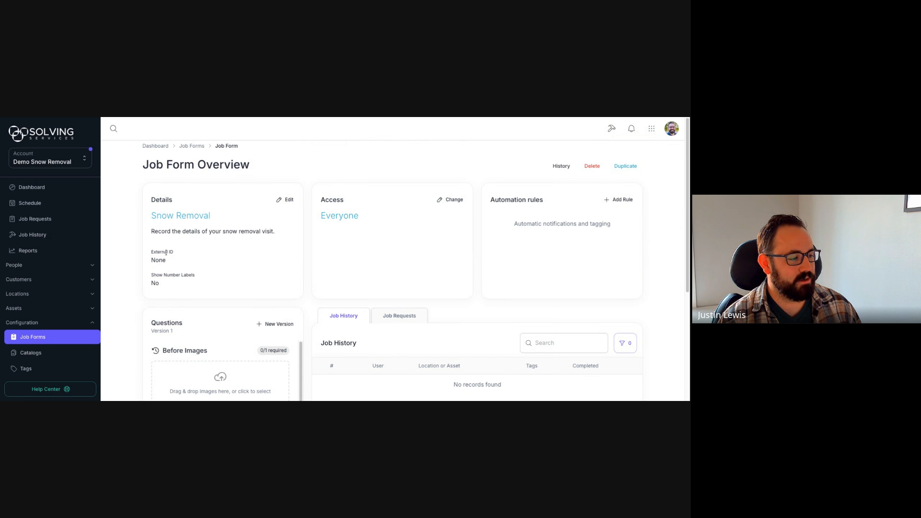
Step: Turn on Show Number Labels in the form's details and save
{"action": "left_click", "coordinate": [284, 202]}
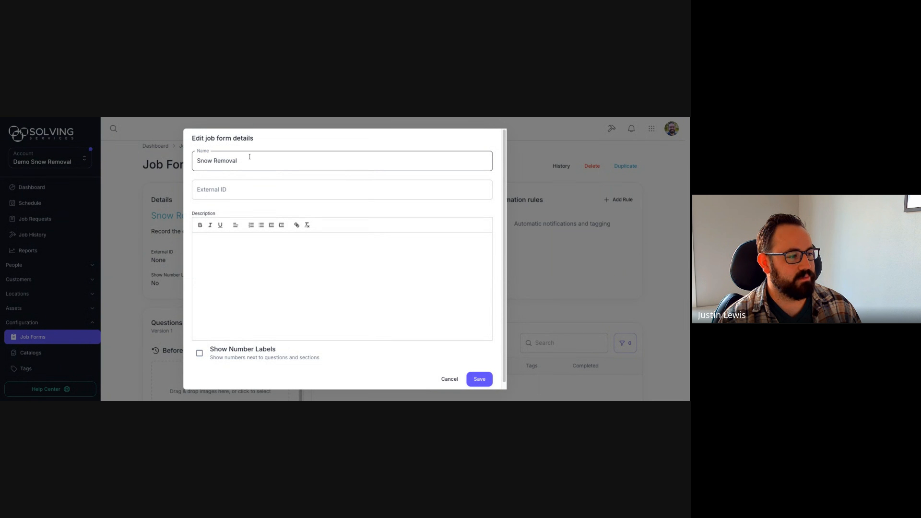
{"action": "scroll", "coordinate": [235, 201], "scroll_direction": "down", "scroll_amount": 1}
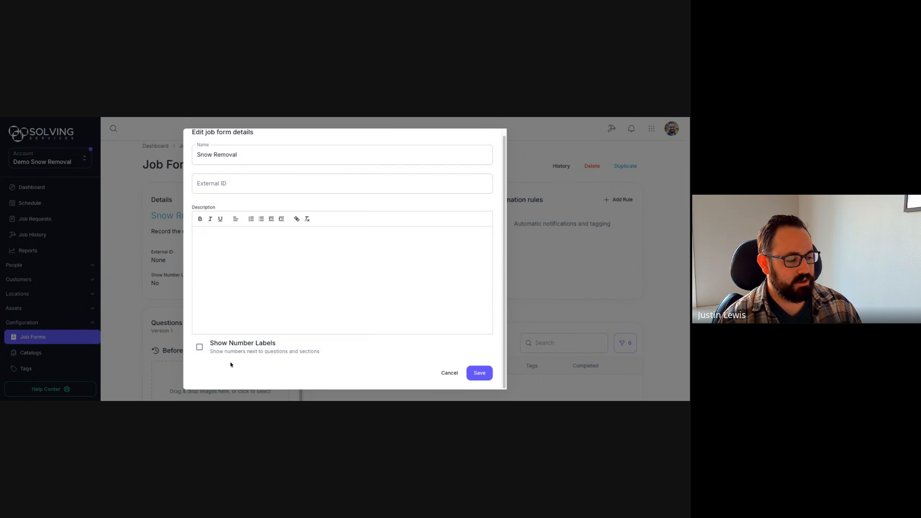
{"action": "left_click", "coordinate": [200, 346]}
{"action": "left_click", "coordinate": [479, 373]}
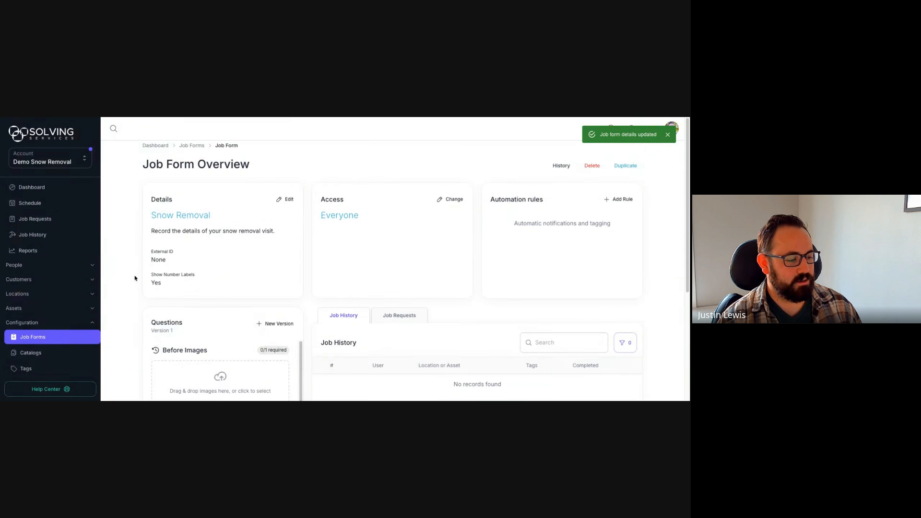
Step: Scroll through the numbered Version 1 questions from Arrival Time to Notes
{"action": "scroll", "coordinate": [138, 265], "scroll_direction": "down", "scroll_amount": 3}
{"action": "scroll", "coordinate": [195, 311], "scroll_direction": "down", "scroll_amount": 2}
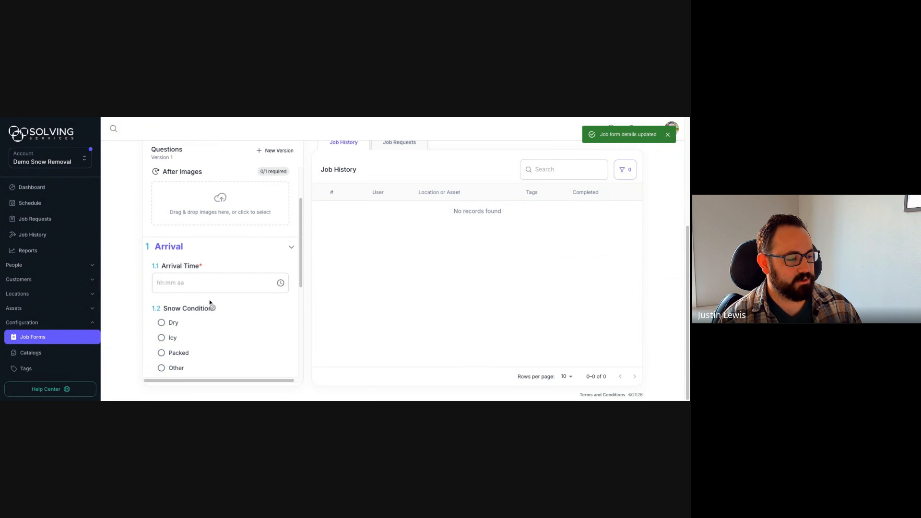
{"action": "scroll", "coordinate": [158, 303], "scroll_direction": "down", "scroll_amount": 3}
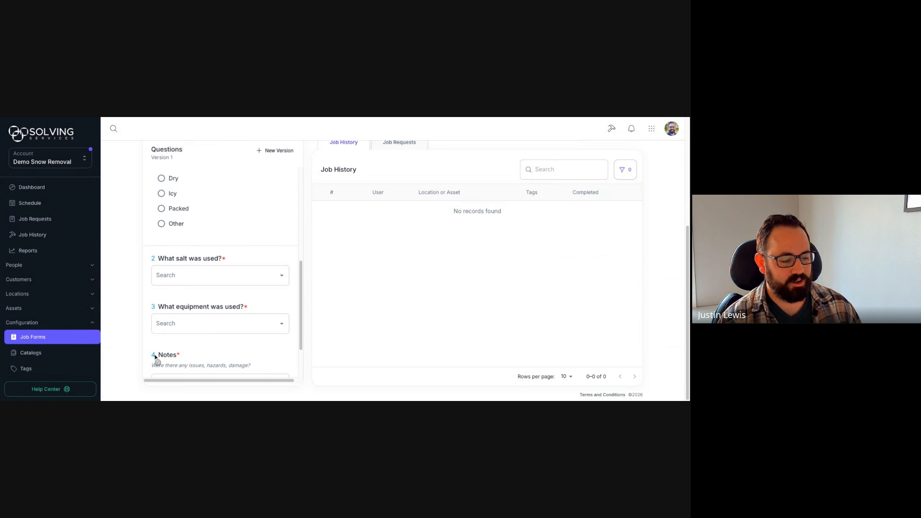
{"action": "scroll", "coordinate": [154, 355], "scroll_direction": "down", "scroll_amount": 1}
{"action": "scroll", "coordinate": [154, 355], "scroll_direction": "up", "scroll_amount": 1}
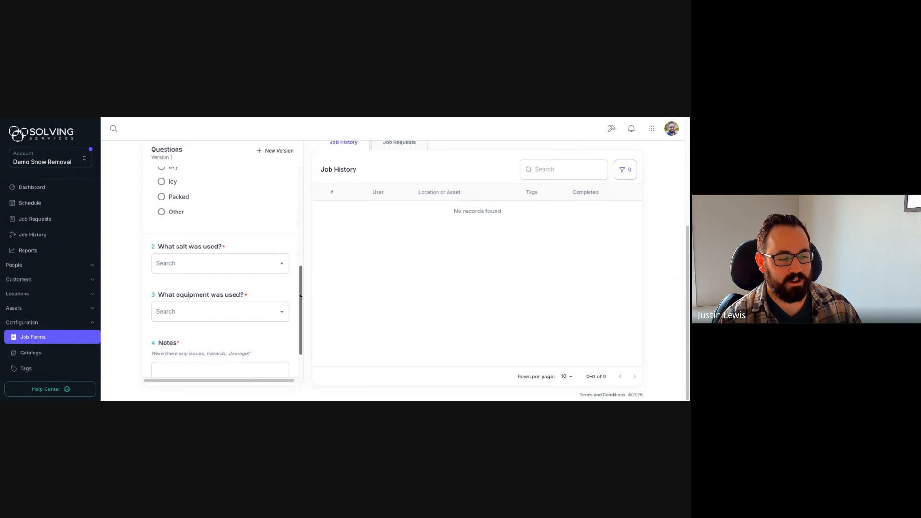
{"action": "left_click_drag", "start_coordinate": [301, 297], "coordinate": [303, 200]}
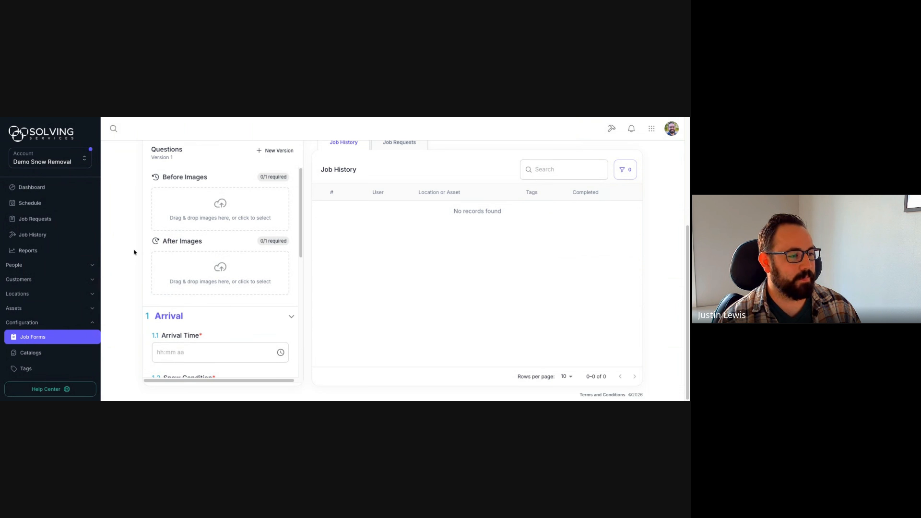
{"action": "scroll", "coordinate": [133, 251], "scroll_direction": "up", "scroll_amount": 3}
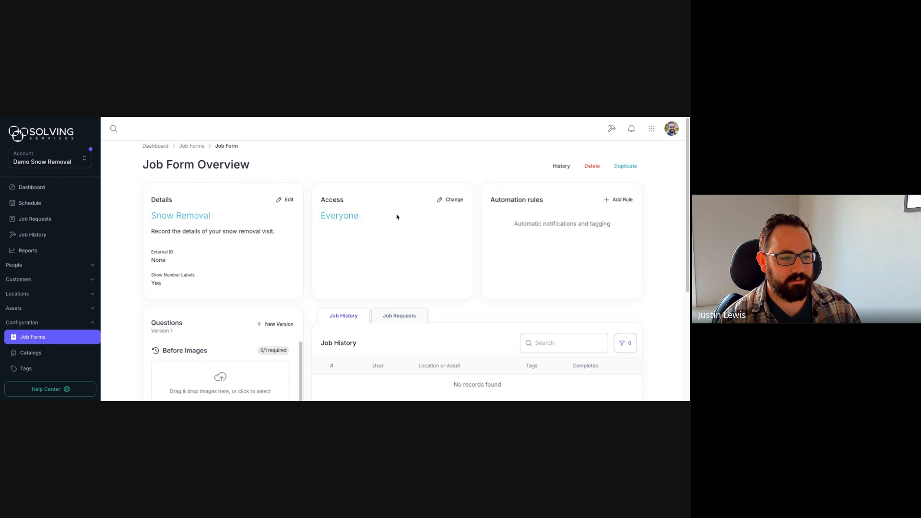
Step: Restrict form access to the Crew 1 and Crew 2 user groups and save
{"action": "left_click", "coordinate": [453, 200]}
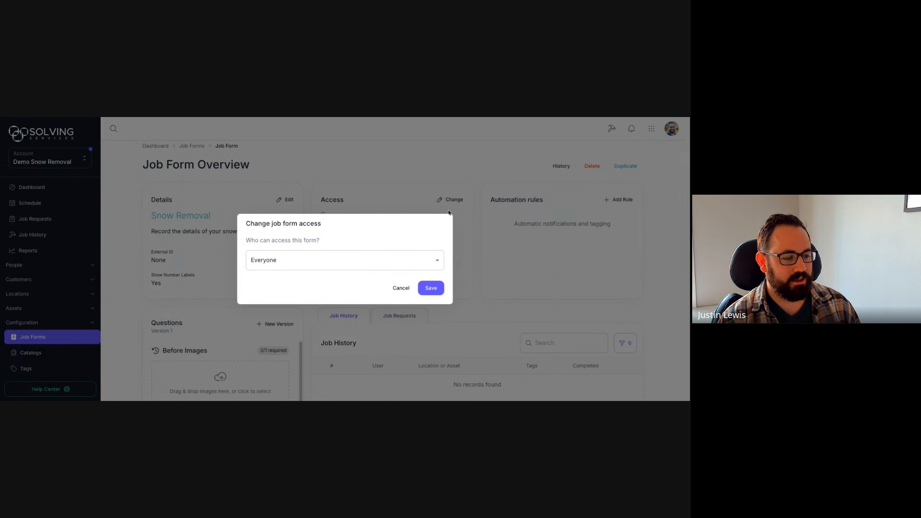
{"action": "left_click", "coordinate": [438, 261]}
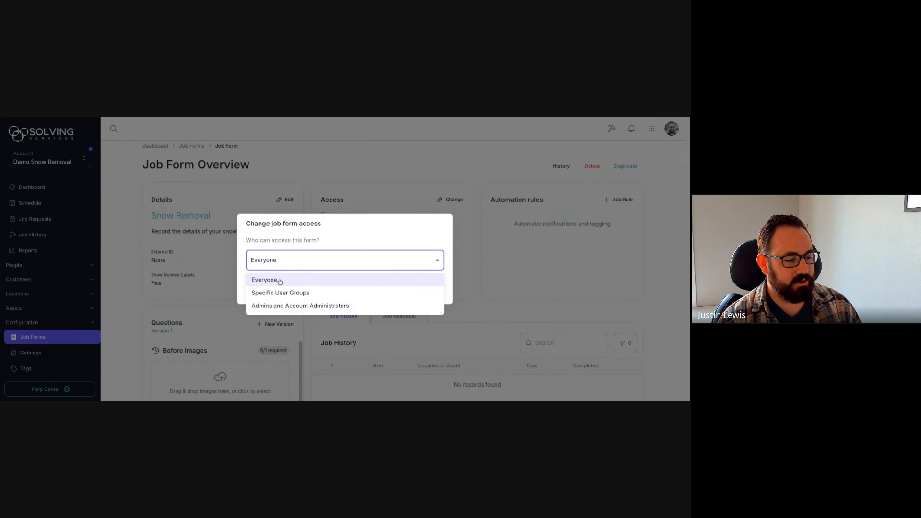
{"action": "left_click", "coordinate": [316, 293]}
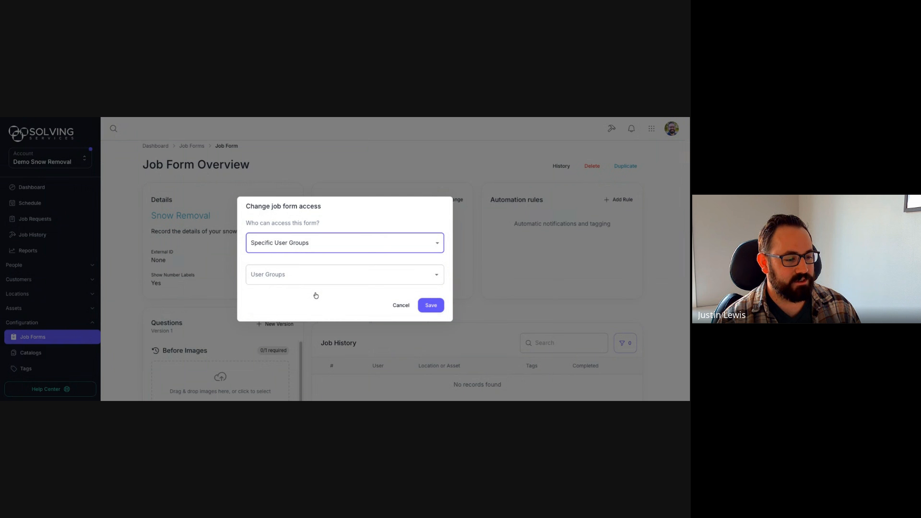
{"action": "left_click", "coordinate": [437, 276]}
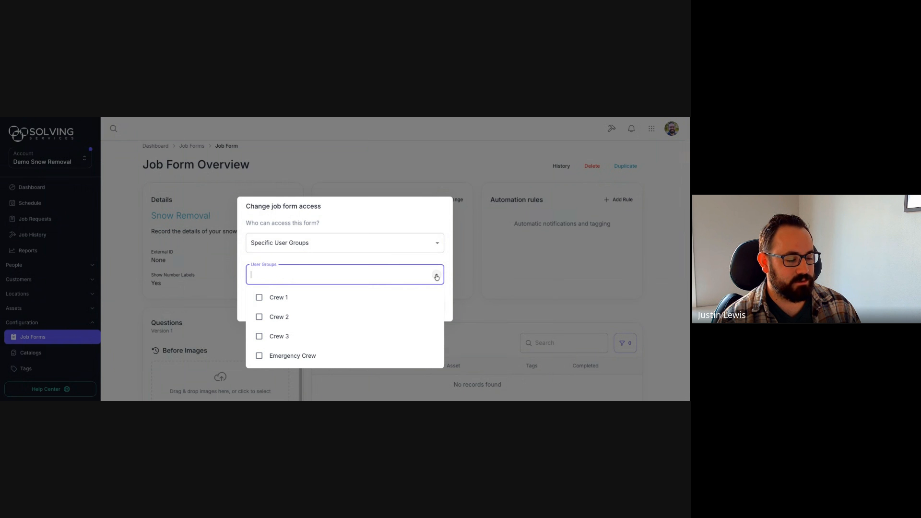
{"action": "left_click", "coordinate": [259, 298]}
{"action": "left_click", "coordinate": [260, 316]}
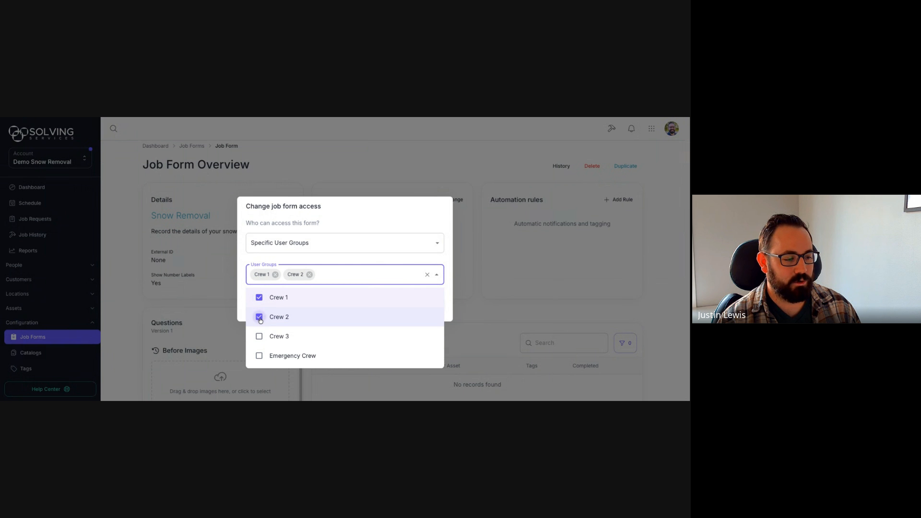
{"action": "left_click", "coordinate": [354, 220]}
{"action": "left_click", "coordinate": [426, 305]}
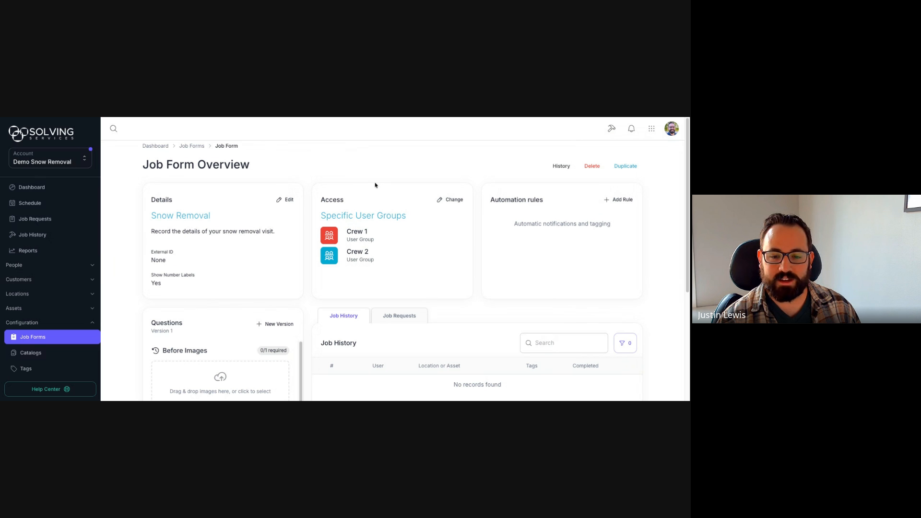
Step: Switch access to admins, then back to Everyone and save; start a new automation rule
{"action": "left_click", "coordinate": [450, 200]}
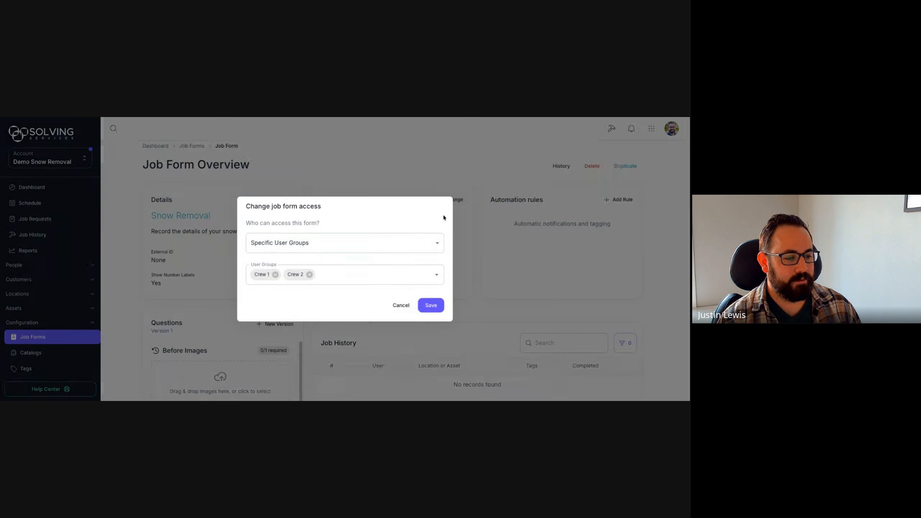
{"action": "left_click", "coordinate": [420, 245]}
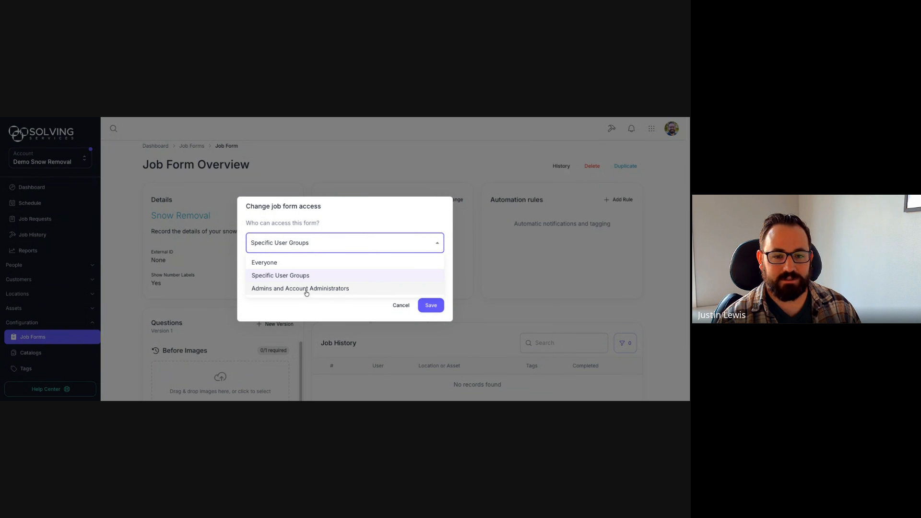
{"action": "left_click", "coordinate": [306, 290]}
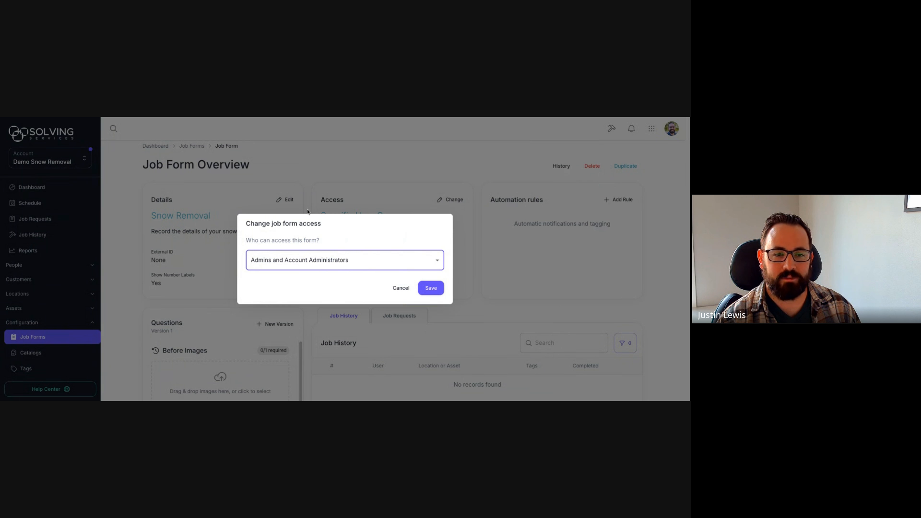
{"action": "left_click", "coordinate": [416, 261]}
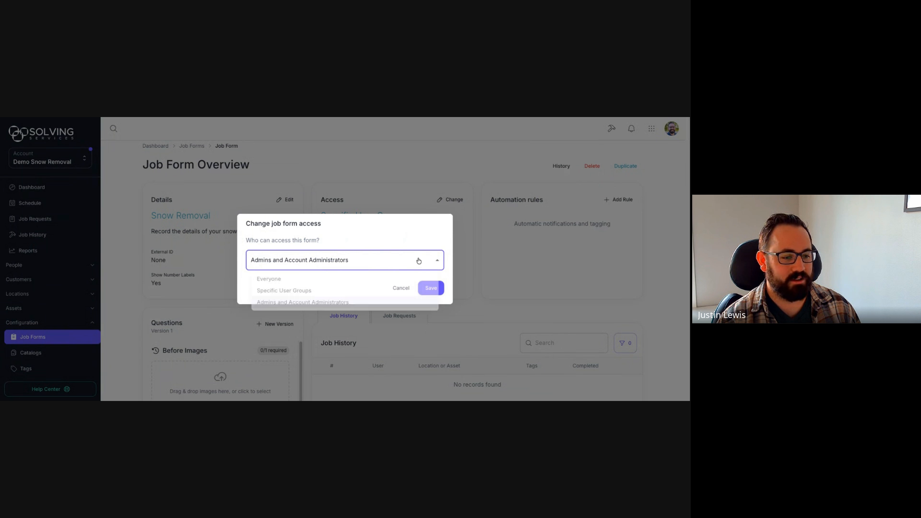
{"action": "left_click", "coordinate": [280, 285]}
{"action": "left_click", "coordinate": [430, 288]}
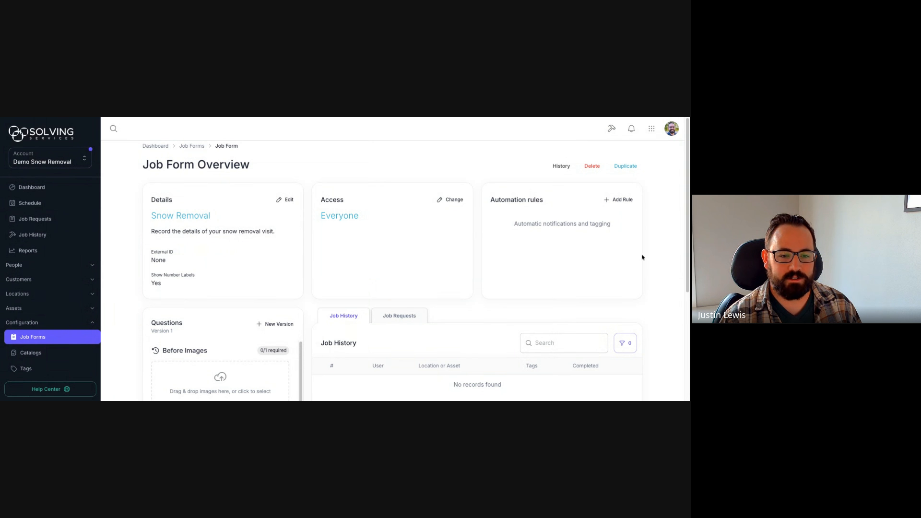
{"action": "left_click", "coordinate": [616, 202]}
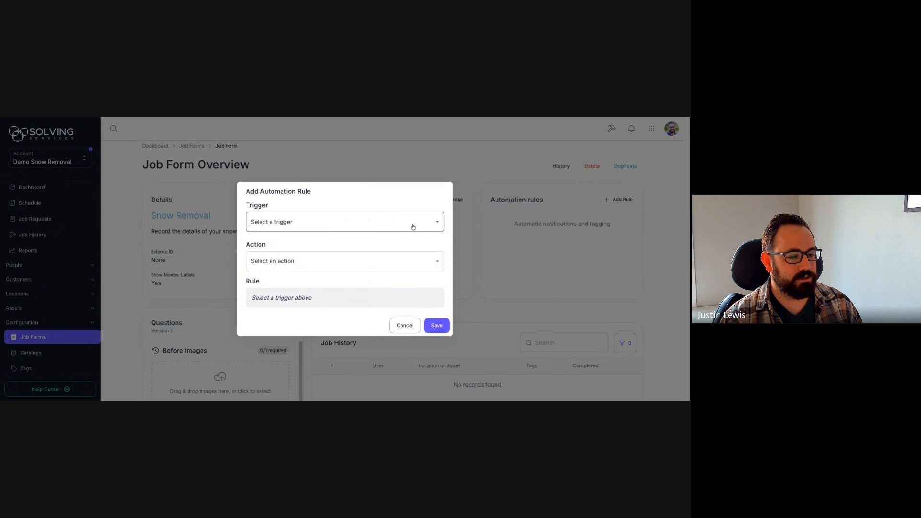
Step: Save a rule that notifies the chosen user when Snow Condition is answered Icy
{"action": "left_click", "coordinate": [437, 222]}
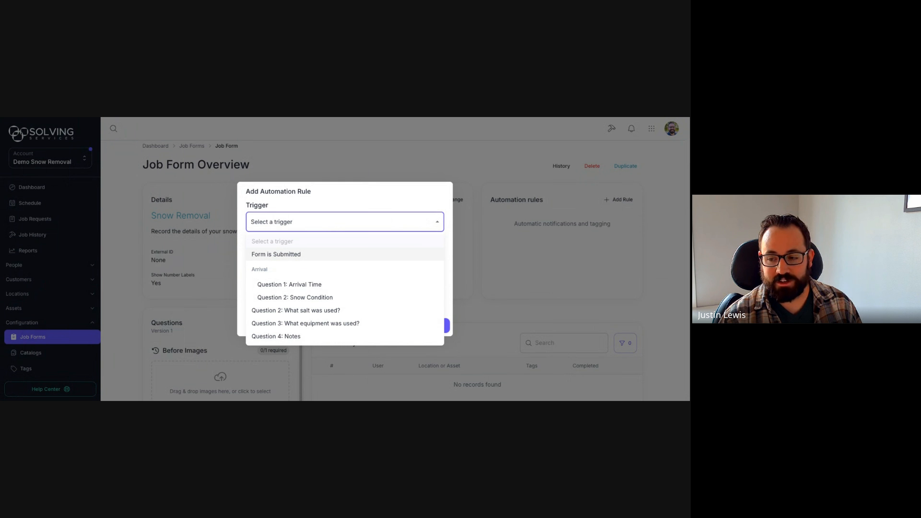
{"action": "left_click", "coordinate": [302, 301]}
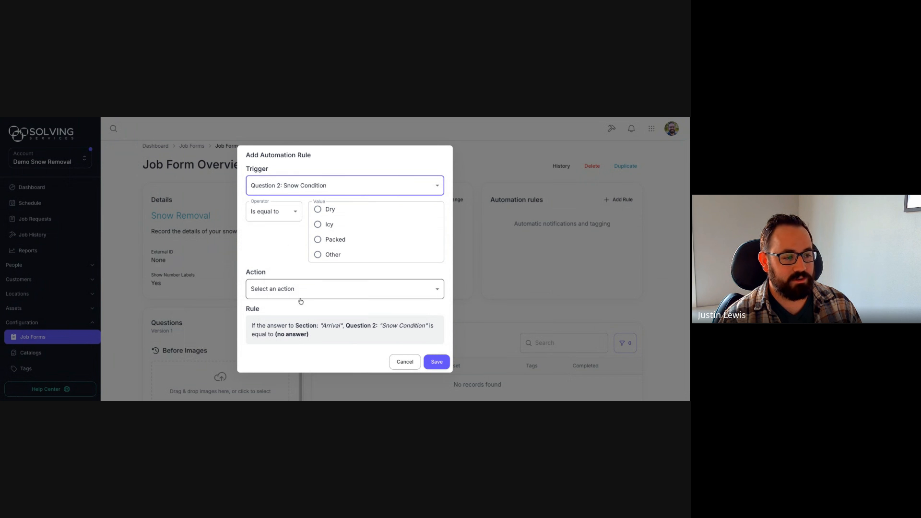
{"action": "left_click", "coordinate": [319, 227]}
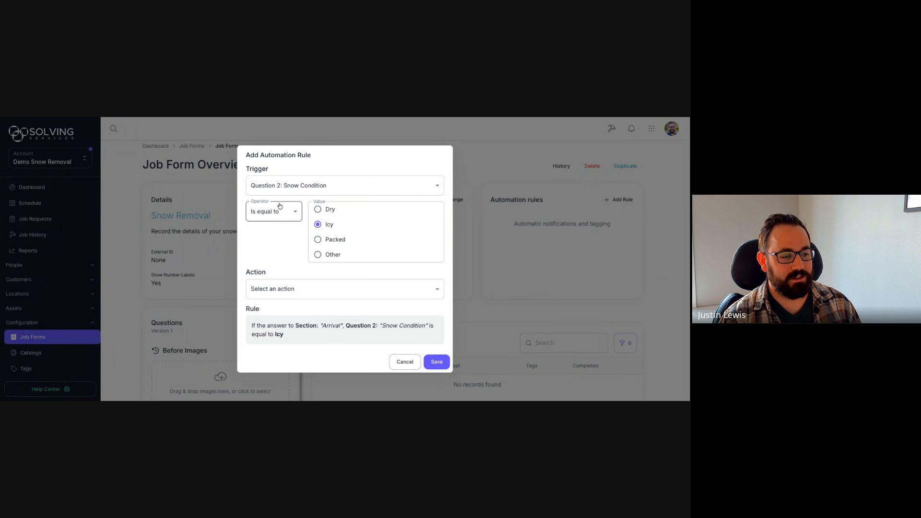
{"action": "left_click", "coordinate": [326, 293]}
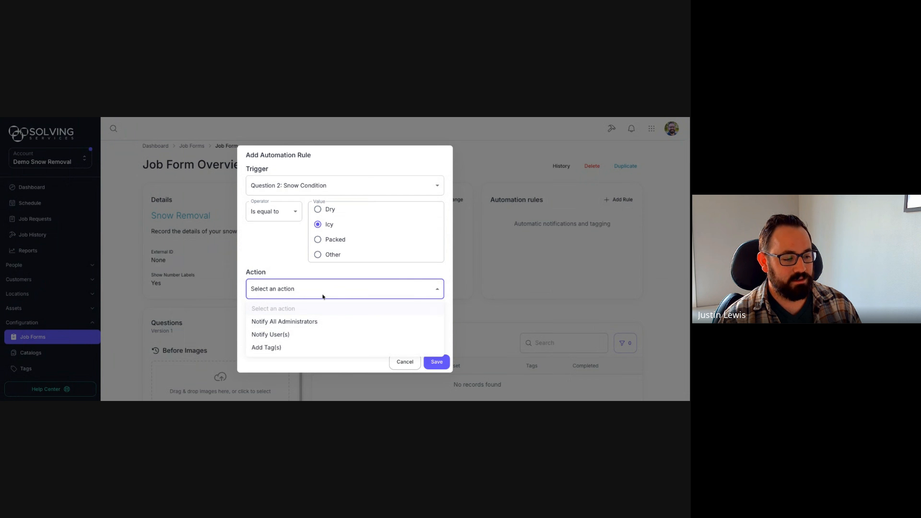
{"action": "left_click", "coordinate": [294, 338]}
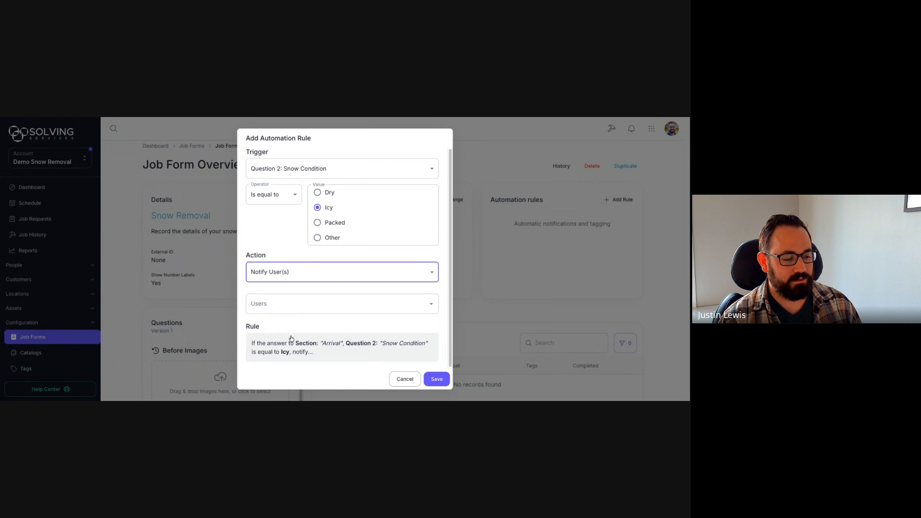
{"action": "left_click", "coordinate": [318, 305]}
{"action": "left_click", "coordinate": [261, 261]}
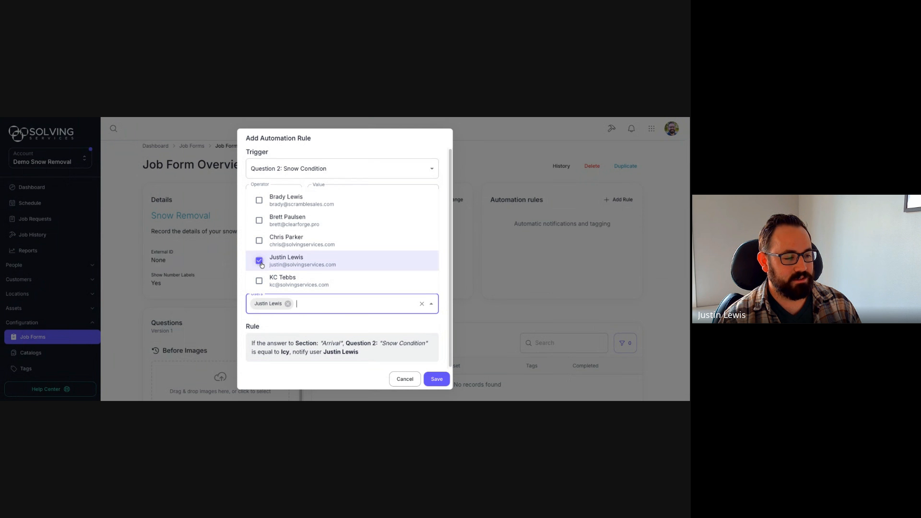
{"action": "left_click", "coordinate": [428, 147]}
{"action": "left_click", "coordinate": [444, 377]}
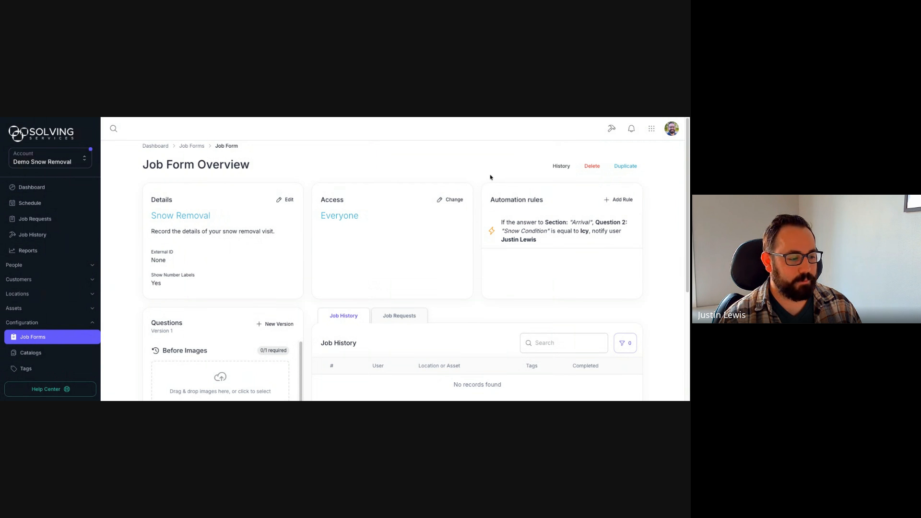
Step: Look over the form's Job Requests and Job History tabs, then go to the Job Requests page
{"action": "scroll", "coordinate": [308, 180], "scroll_direction": "down", "scroll_amount": 3}
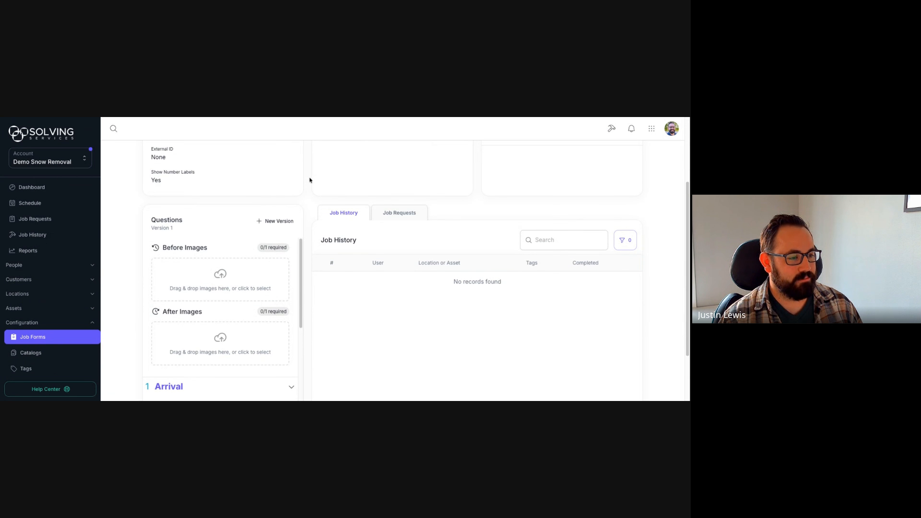
{"action": "scroll", "coordinate": [309, 181], "scroll_direction": "down", "scroll_amount": 1}
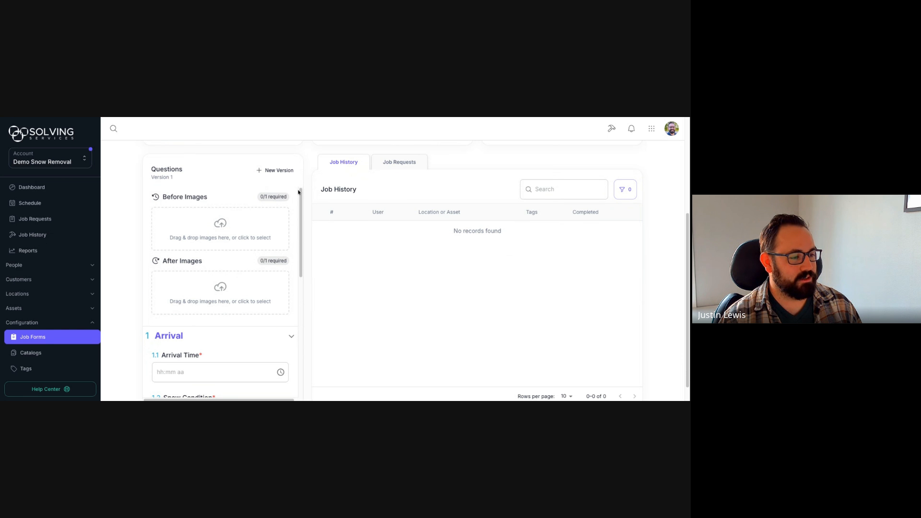
{"action": "mouse_move", "coordinate": [297, 192]}
{"action": "left_mouse_down"}
{"action": "mouse_move", "coordinate": [304, 313]}
{"action": "mouse_move", "coordinate": [302, 196]}
{"action": "left_mouse_up"}
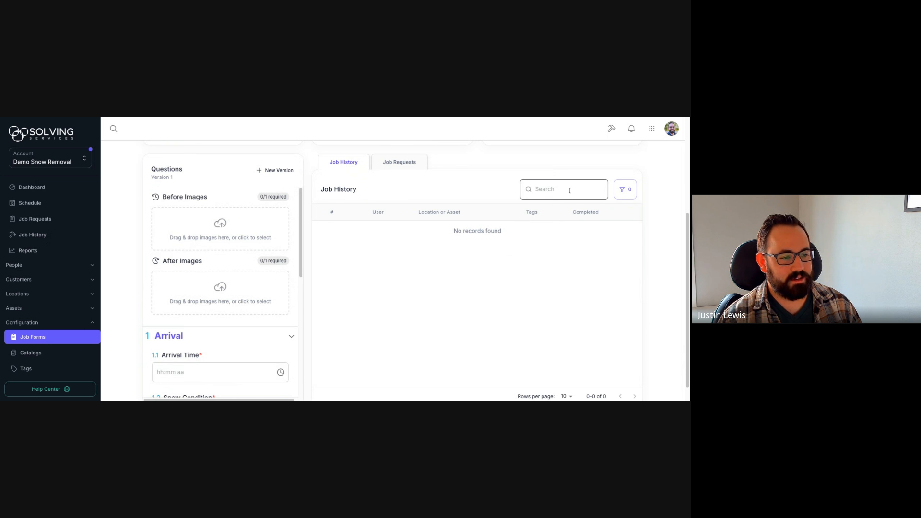
{"action": "scroll", "coordinate": [343, 244], "scroll_direction": "up", "scroll_amount": 1}
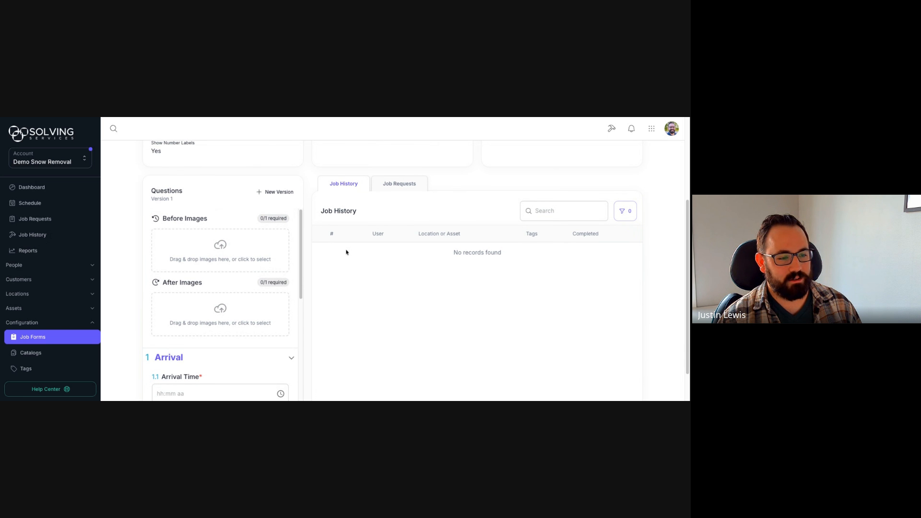
{"action": "left_click", "coordinate": [397, 185]}
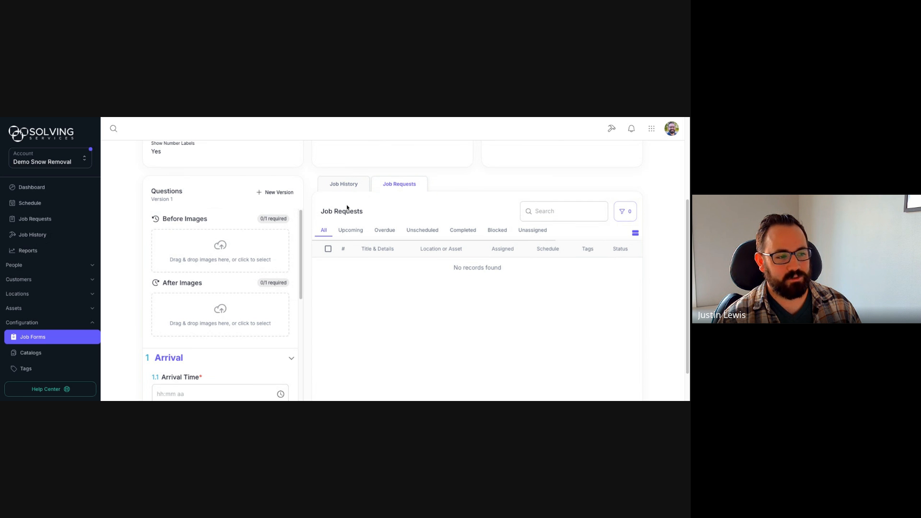
{"action": "left_click", "coordinate": [345, 189]}
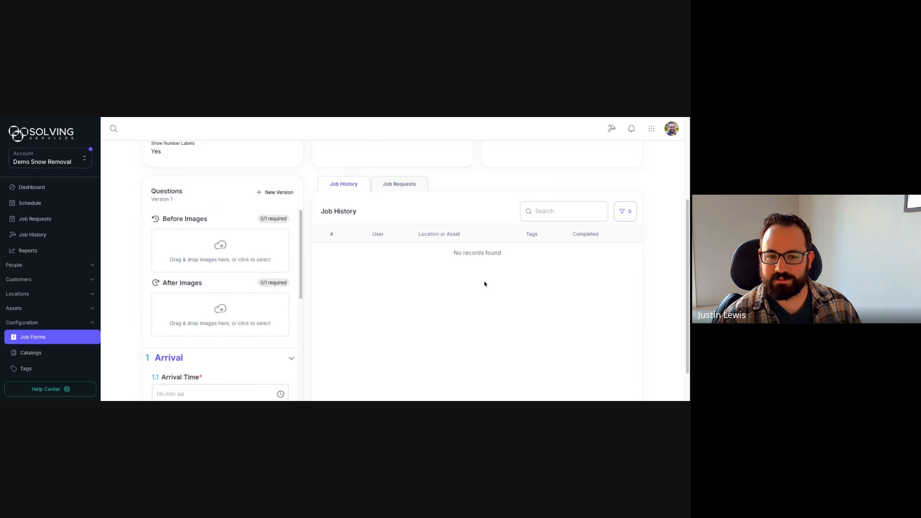
{"action": "scroll", "coordinate": [306, 286], "scroll_direction": "up", "scroll_amount": 5}
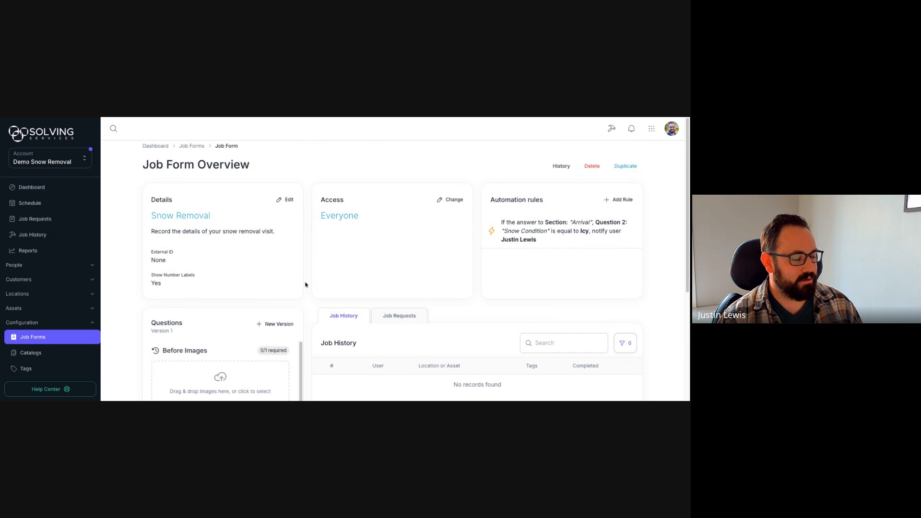
{"action": "left_click", "coordinate": [32, 220]}
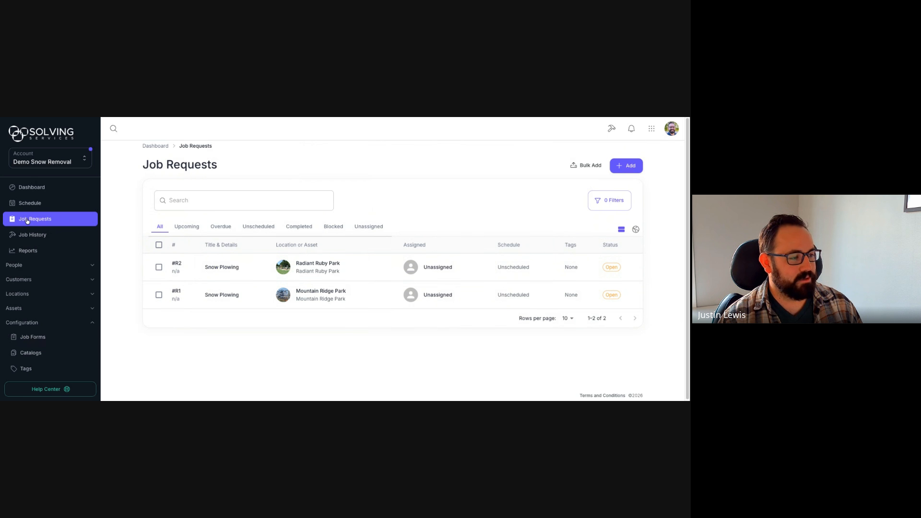
Step: Create job request 'Snow Removal' at Sunny Springs Park using the Snow Removal job form
{"action": "left_click", "coordinate": [624, 170]}
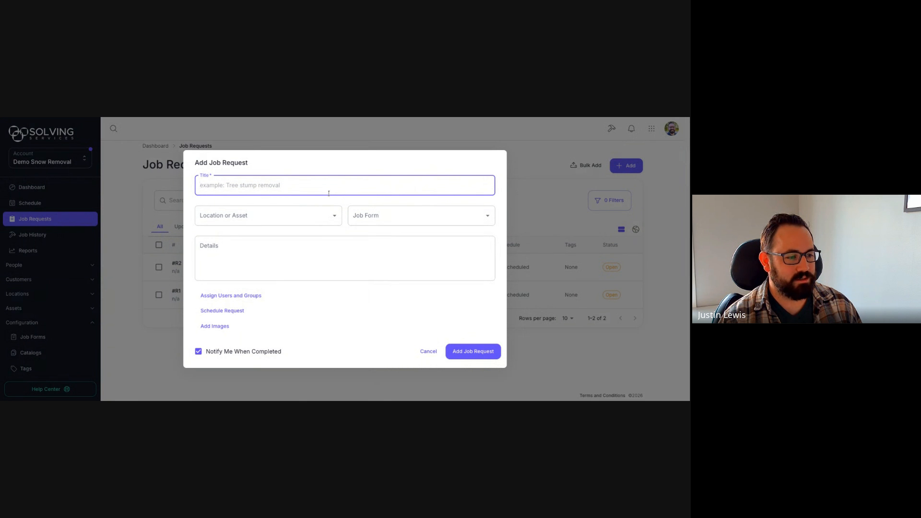
{"action": "type", "text": "Snow "}
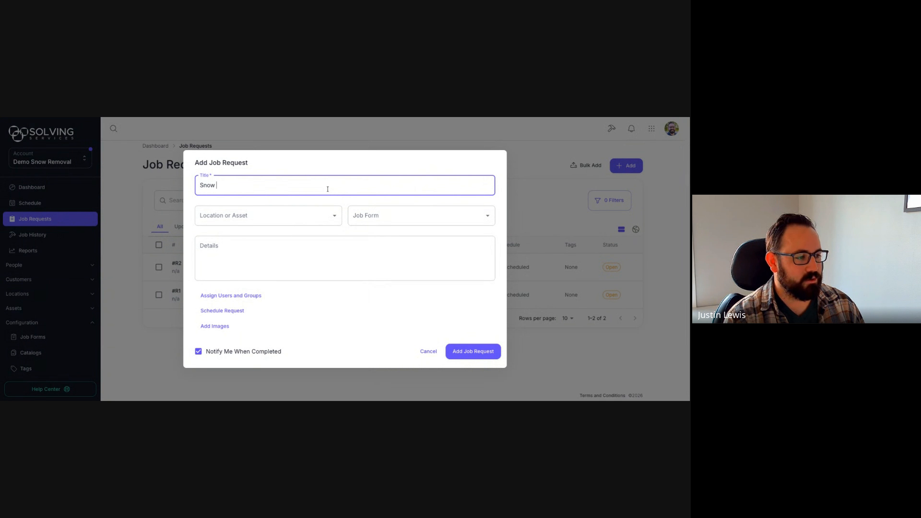
{"action": "type", "text": "Removal"}
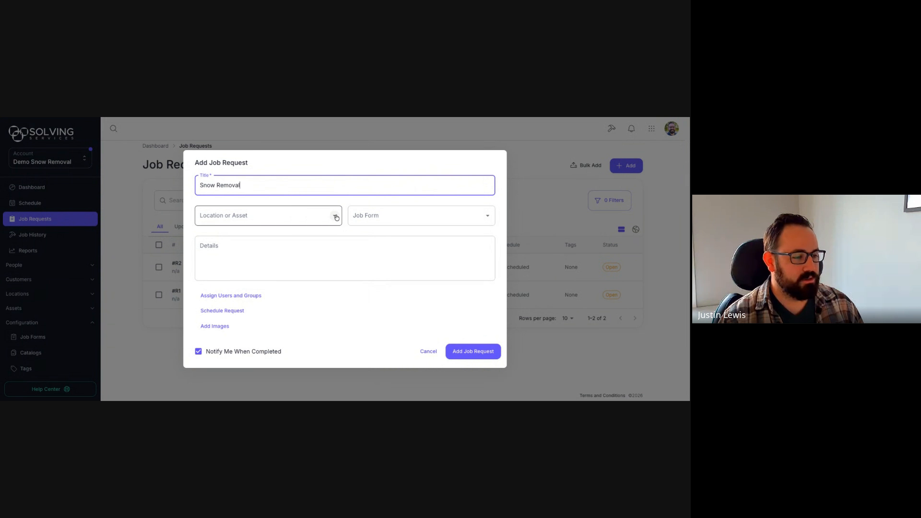
{"action": "left_click", "coordinate": [336, 218]}
{"action": "scroll", "coordinate": [312, 297], "scroll_direction": "down", "scroll_amount": 1}
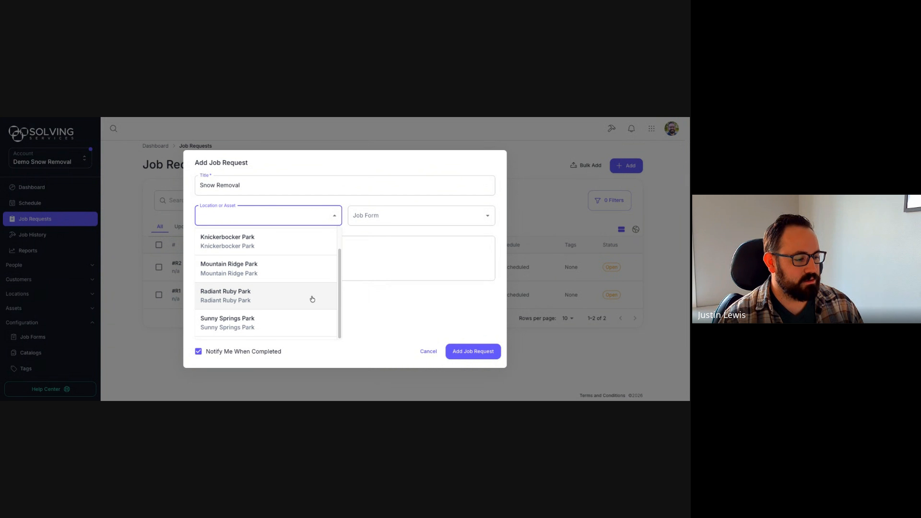
{"action": "left_click", "coordinate": [269, 324]}
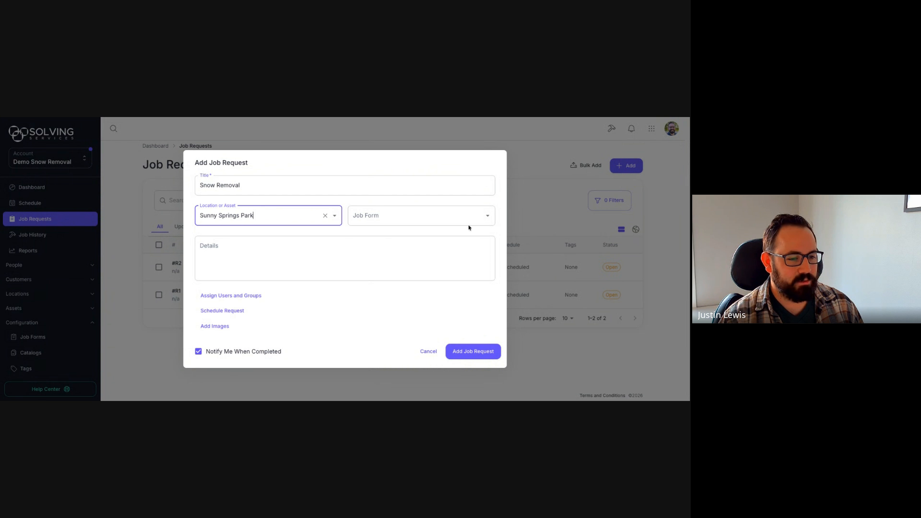
{"action": "left_click", "coordinate": [492, 220]}
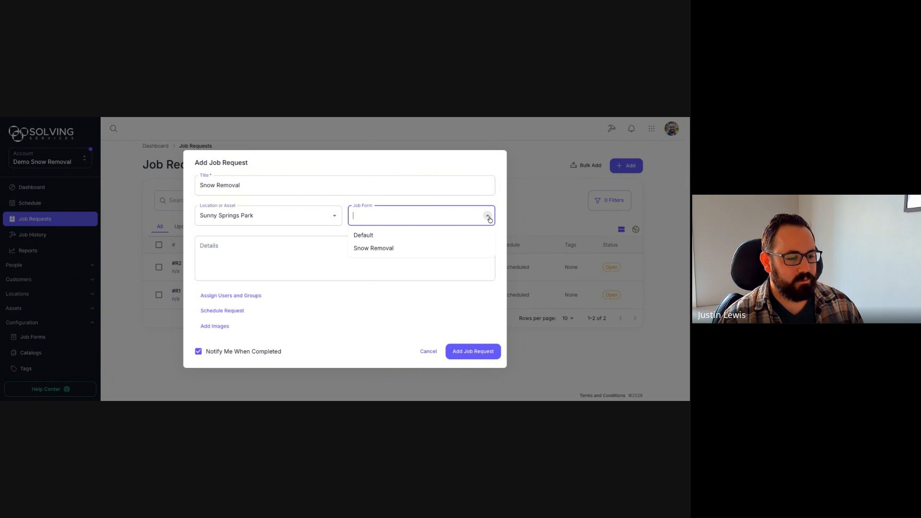
{"action": "left_click", "coordinate": [401, 249]}
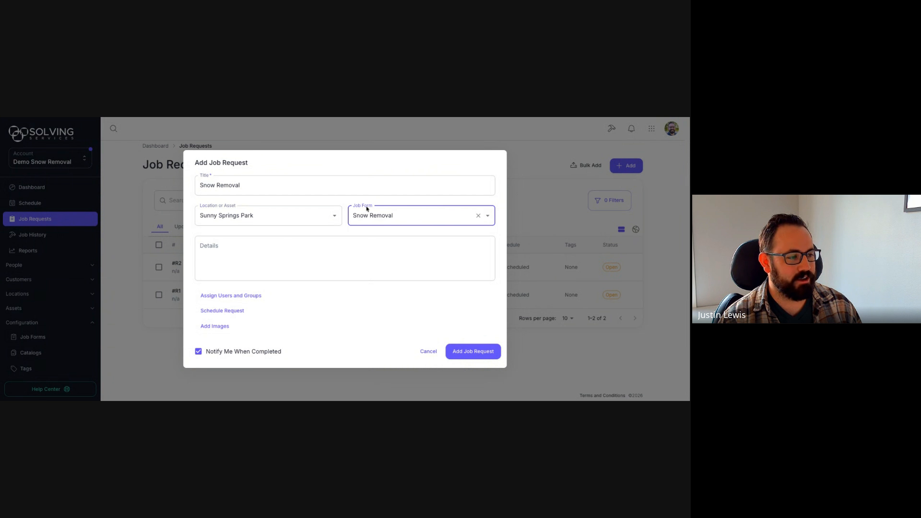
{"action": "left_click", "coordinate": [473, 352]}
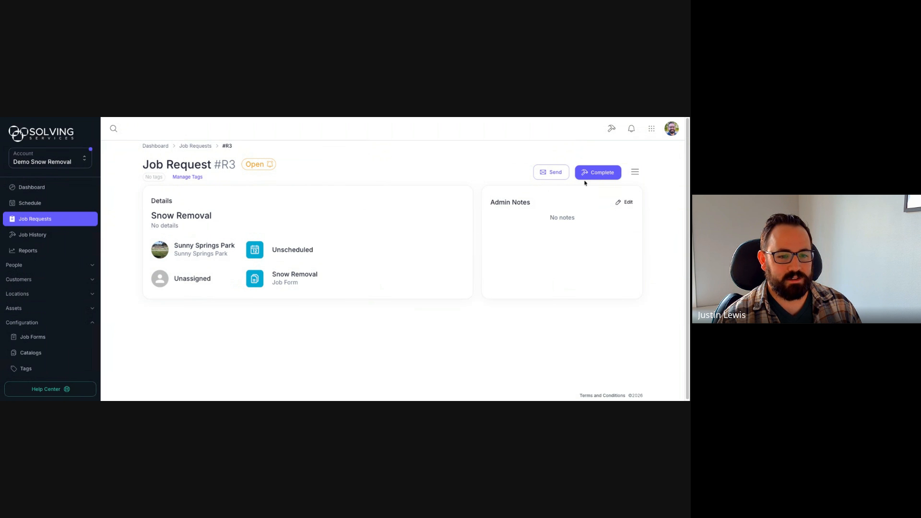
Step: Start completing #R3, attaching Snow_Before.png and Snow_After.png as before and after images
{"action": "left_click", "coordinate": [594, 176]}
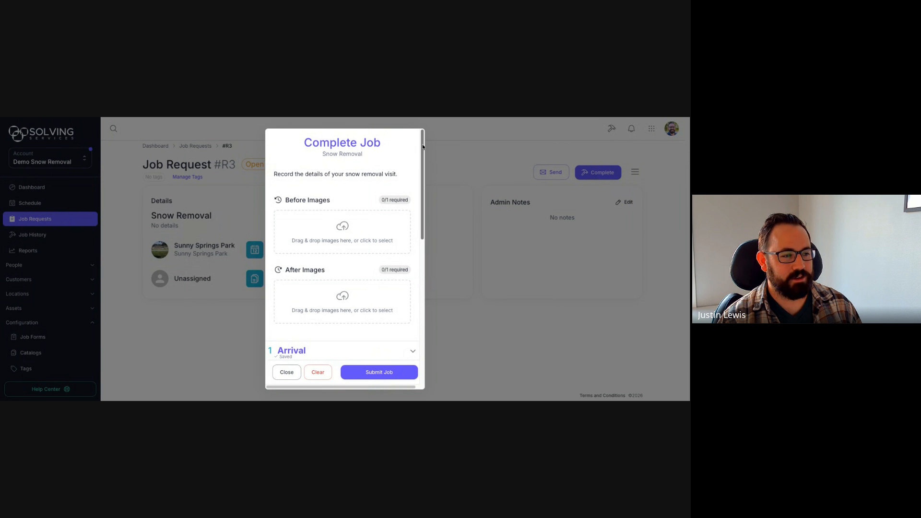
{"action": "mouse_move", "coordinate": [422, 147]}
{"action": "left_mouse_down"}
{"action": "mouse_move", "coordinate": [424, 275]}
{"action": "mouse_move", "coordinate": [418, 152]}
{"action": "left_mouse_up"}
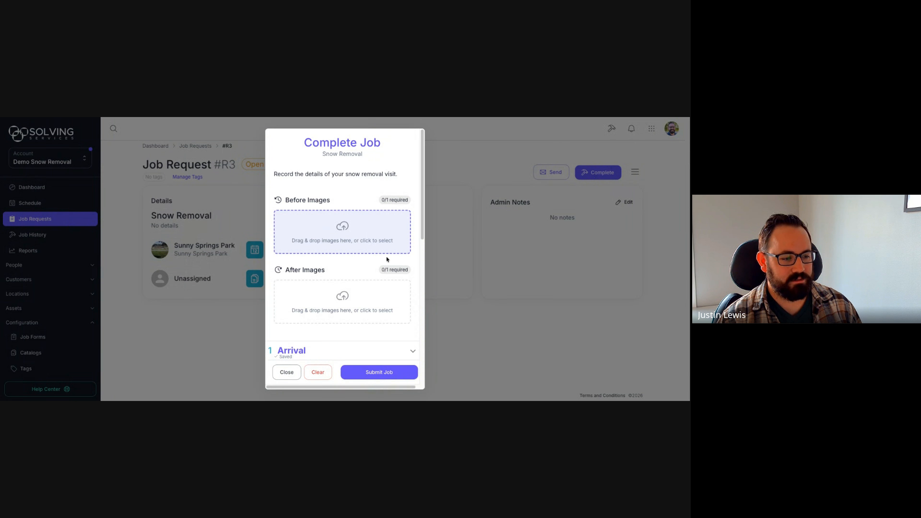
{"action": "left_click_drag", "start_coordinate": [388, 259], "coordinate": [390, 250]}
{"action": "left_click_drag", "start_coordinate": [574, 378], "coordinate": [343, 331]}
{"action": "scroll", "coordinate": [342, 288], "scroll_direction": "down", "scroll_amount": 5}
{"action": "left_click", "coordinate": [403, 239]}
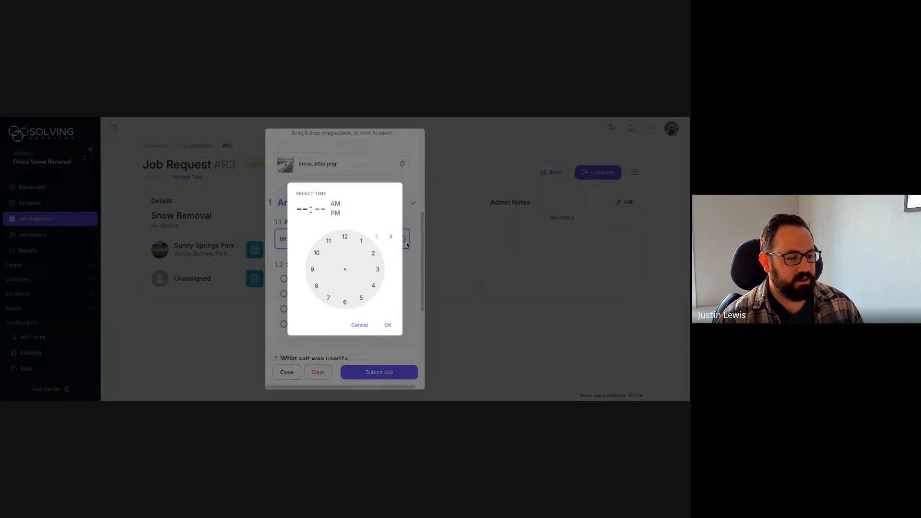
Step: Set the arrival time to 12:00 PM and mark the snow condition as Icy
{"action": "left_click", "coordinate": [312, 269]}
{"action": "left_click_drag", "start_coordinate": [312, 269], "coordinate": [347, 243]}
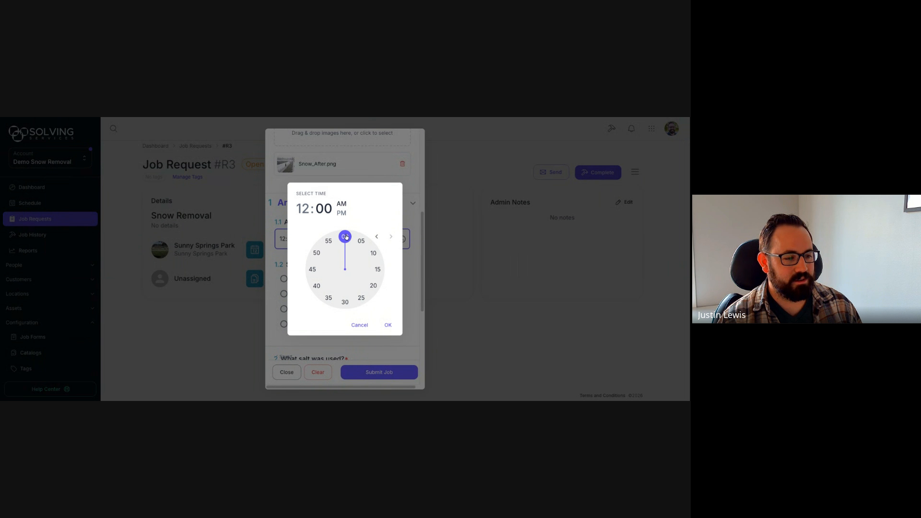
{"action": "left_click", "coordinate": [341, 214]}
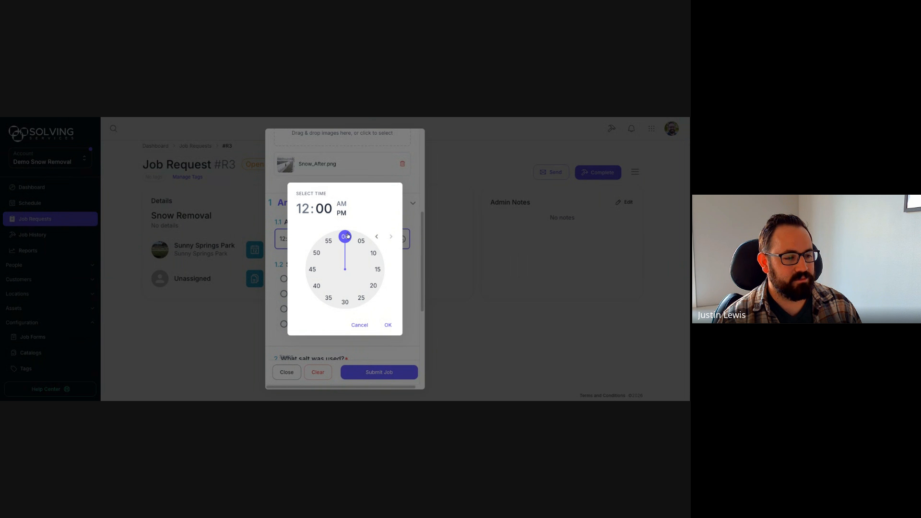
{"action": "left_click", "coordinate": [388, 326]}
{"action": "scroll", "coordinate": [347, 265], "scroll_direction": "down", "scroll_amount": 1}
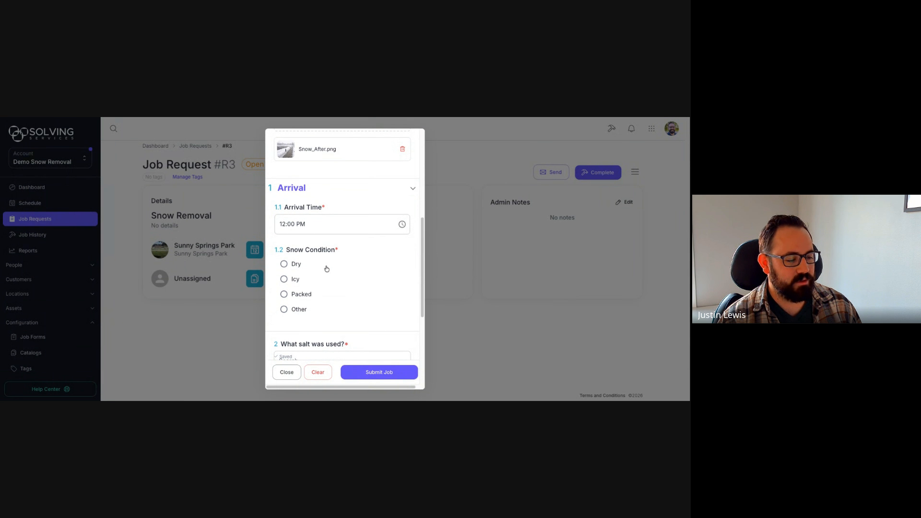
{"action": "left_click", "coordinate": [285, 280]}
Step: Record Morton Safe-T-Salt (50lb) as the salt used, quantity 3
{"action": "scroll", "coordinate": [355, 257], "scroll_direction": "down", "scroll_amount": 3}
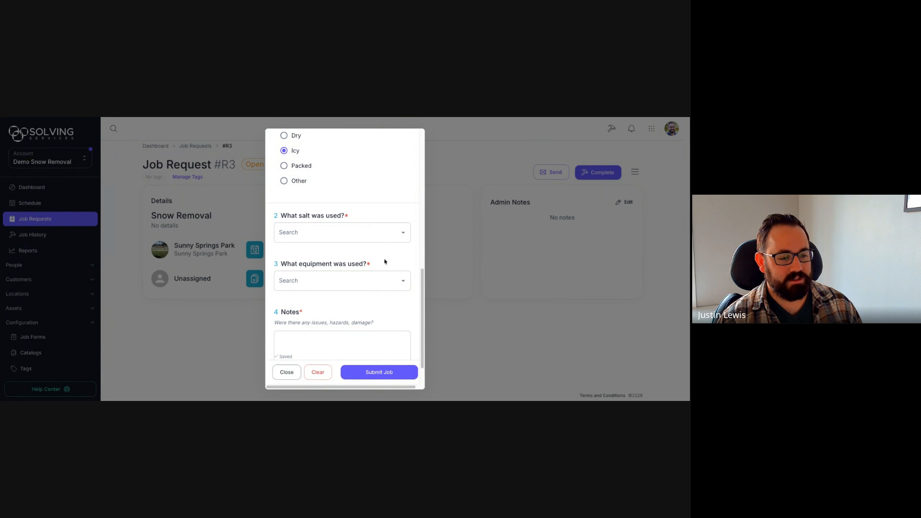
{"action": "left_click", "coordinate": [405, 235]}
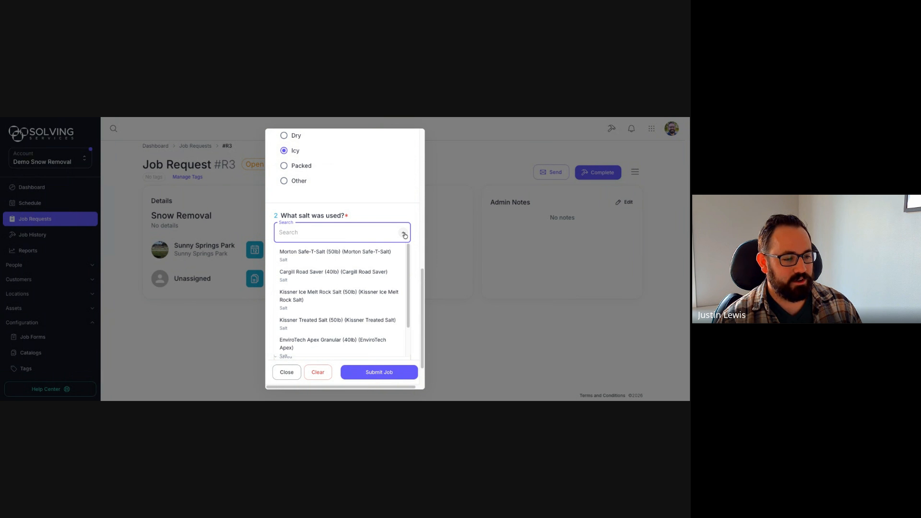
{"action": "mouse_move", "coordinate": [408, 250]}
{"action": "left_mouse_down"}
{"action": "mouse_move", "coordinate": [410, 282]}
{"action": "mouse_move", "coordinate": [408, 251]}
{"action": "left_mouse_up"}
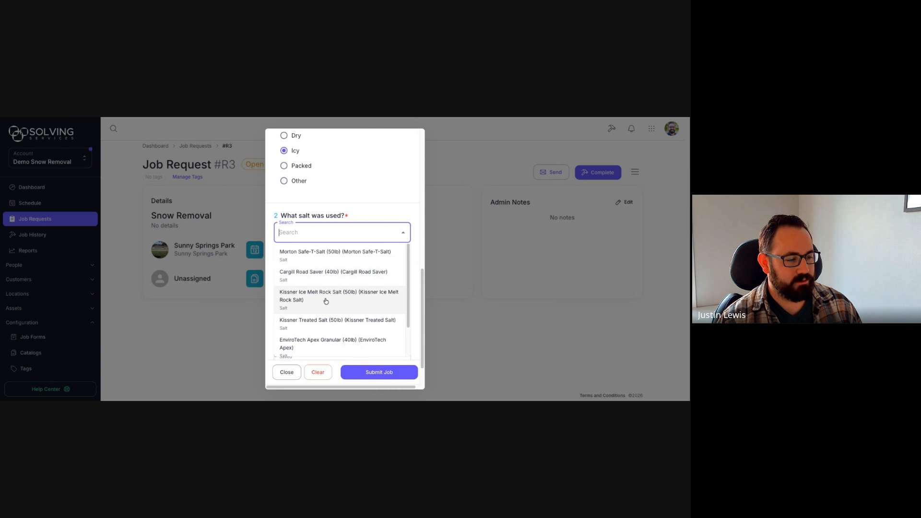
{"action": "left_click", "coordinate": [329, 259]}
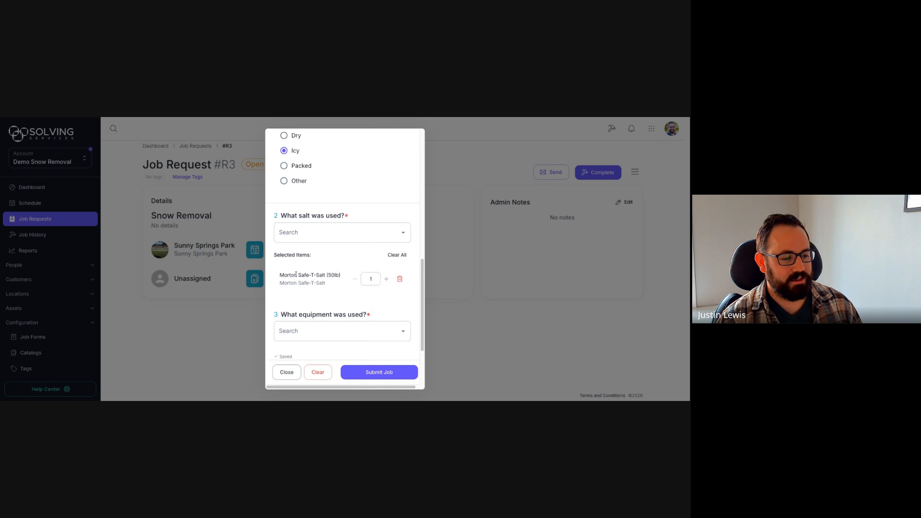
{"action": "left_click", "coordinate": [386, 280]}
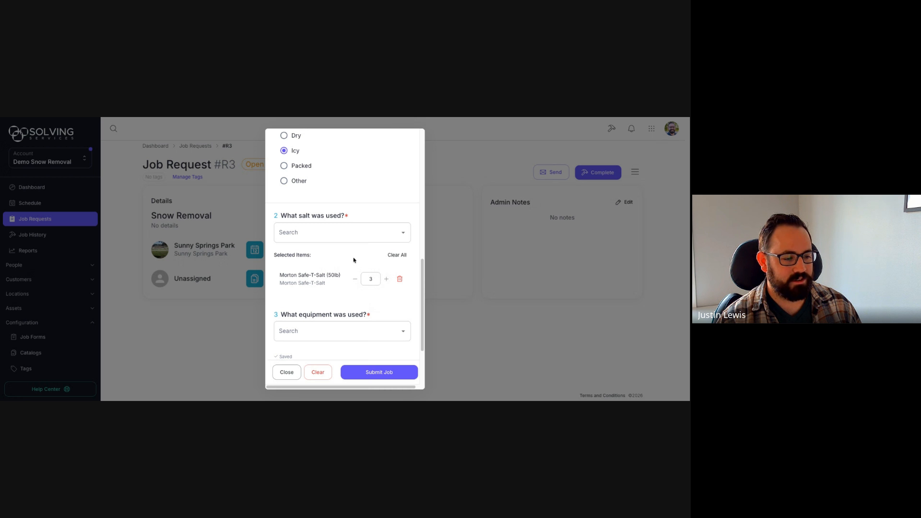
{"action": "left_click_drag", "start_coordinate": [423, 263], "coordinate": [423, 291]}
Step: Record Toro Power Max as the equipment used, quantity 2
{"action": "left_click", "coordinate": [405, 268]}
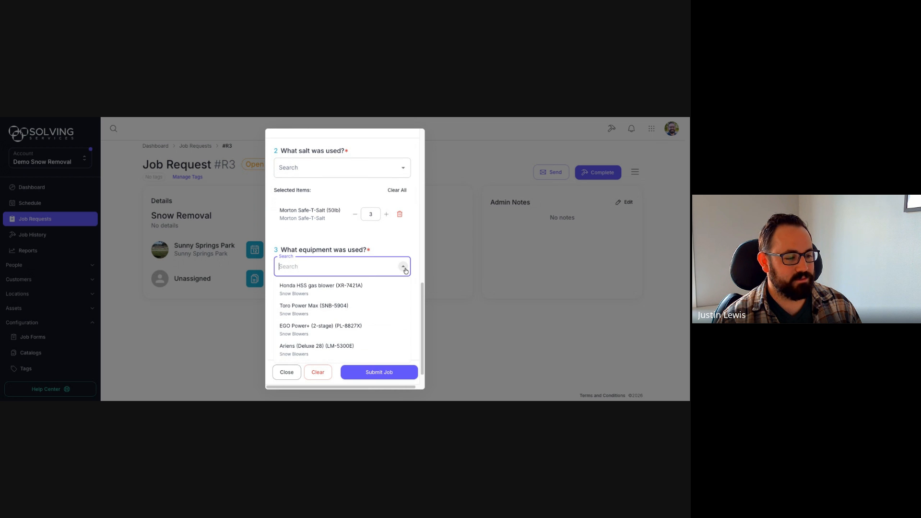
{"action": "scroll", "coordinate": [369, 260], "scroll_direction": "down", "scroll_amount": 1}
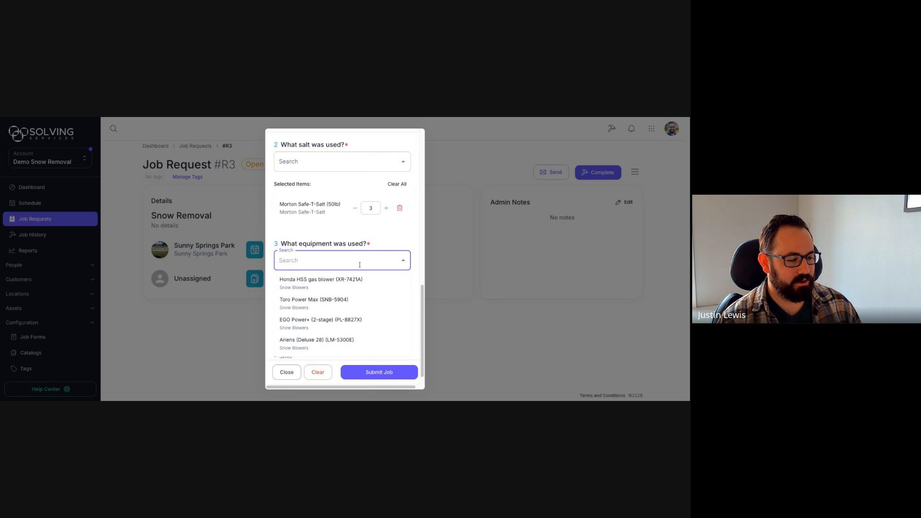
{"action": "left_click", "coordinate": [337, 302]}
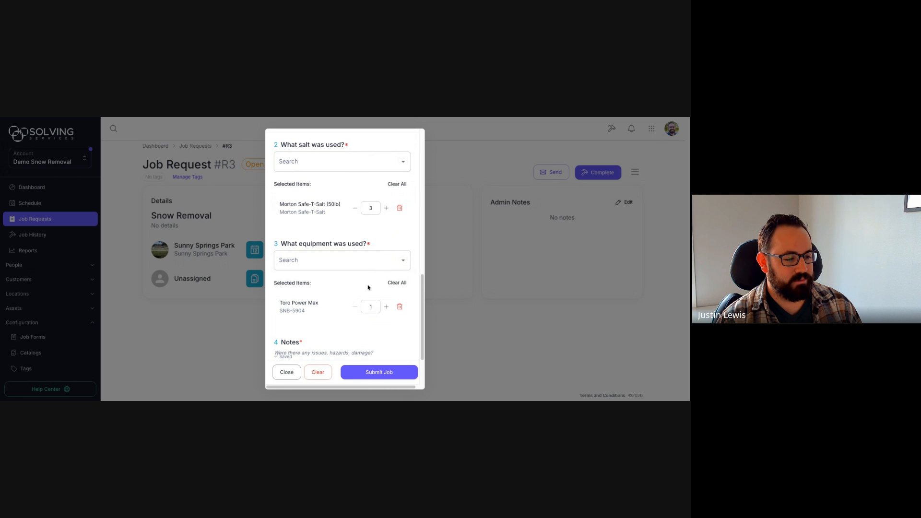
{"action": "left_click", "coordinate": [385, 307]}
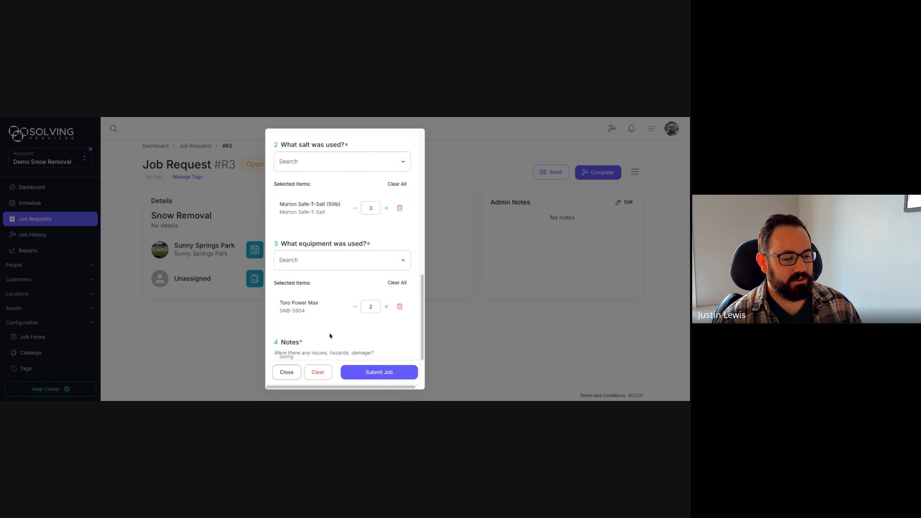
{"action": "left_click_drag", "start_coordinate": [424, 285], "coordinate": [424, 308]}
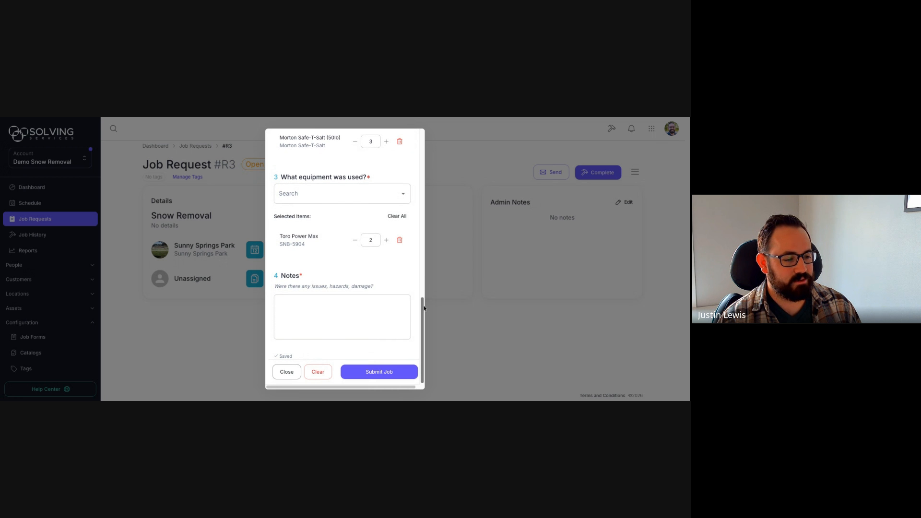
Step: Write a note that the work caused sidewalk damage, then submit the job form
{"action": "left_click", "coordinate": [324, 306]}
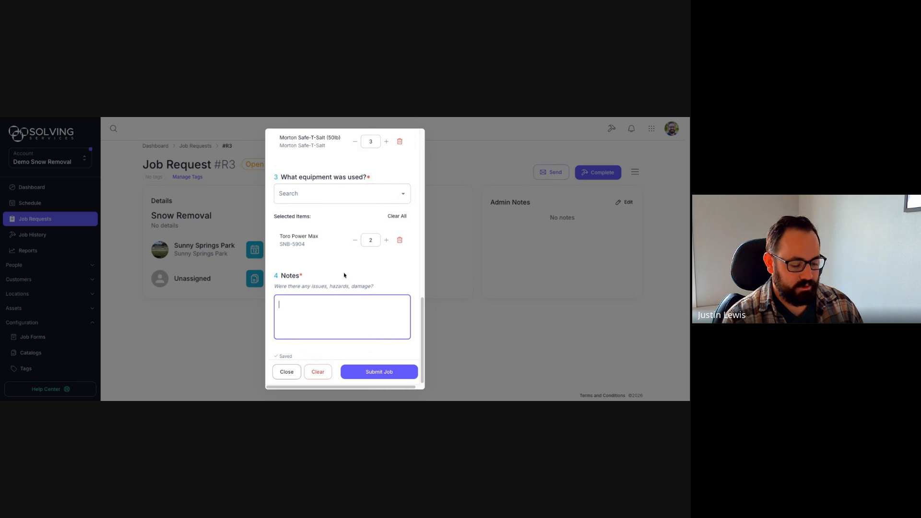
{"action": "type", "text": "Casue"}
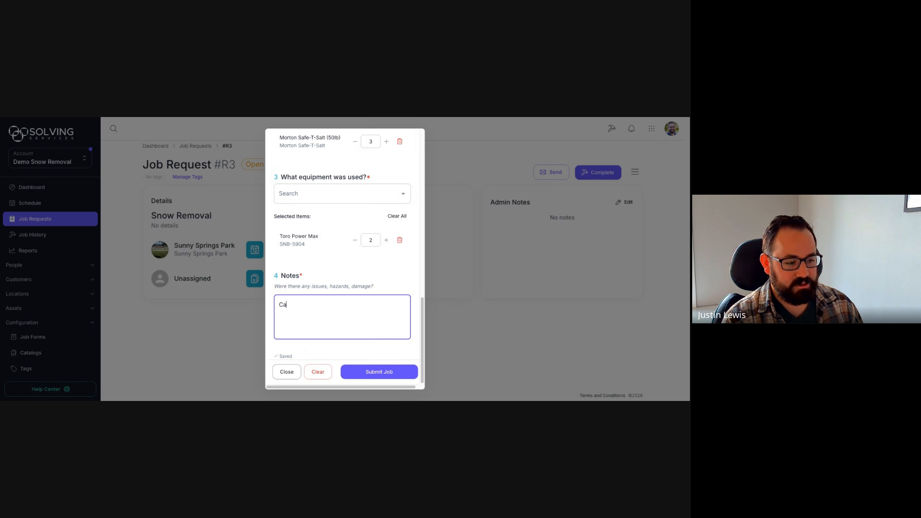
{"action": "key", "text": "BackSpace"}
{"action": "key", "text": "BackSpace"}
{"action": "key", "text": "BackSpace"}
{"action": "type", "text": "used d"}
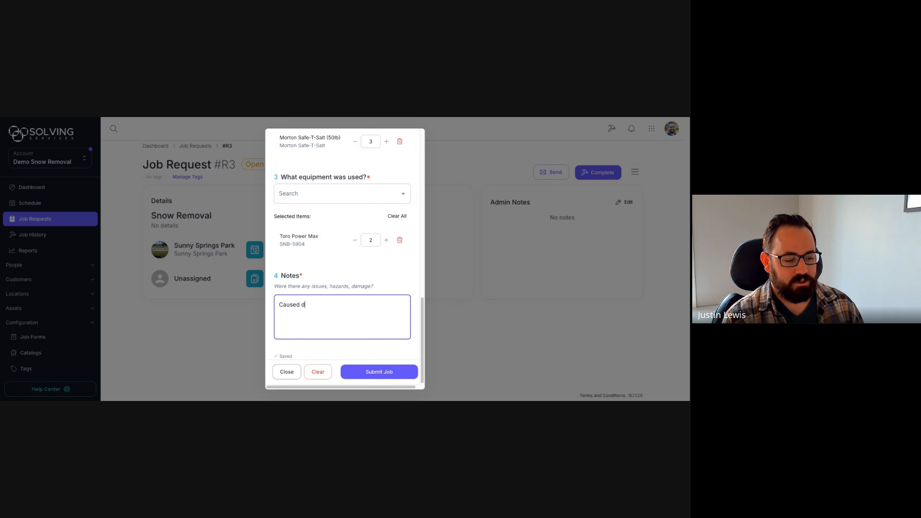
{"action": "type", "text": "amage to a was"}
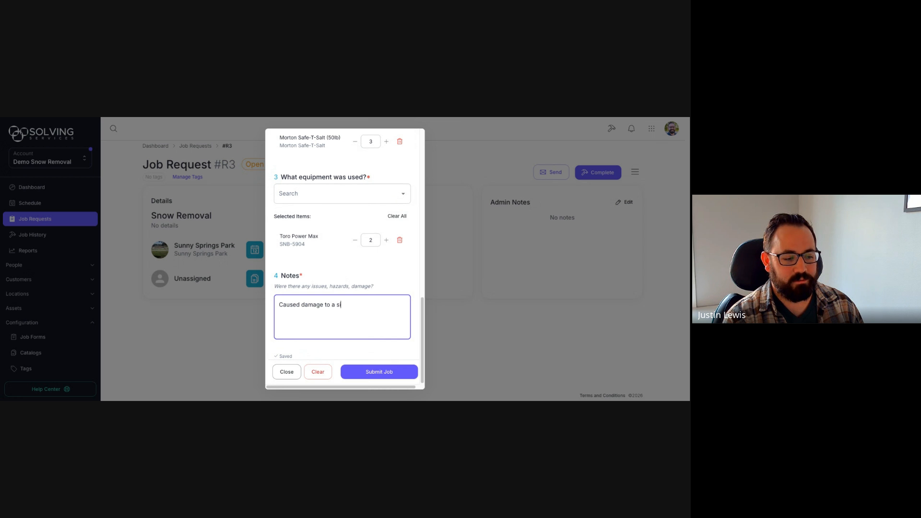
{"action": "type", "text": "idewalk."}
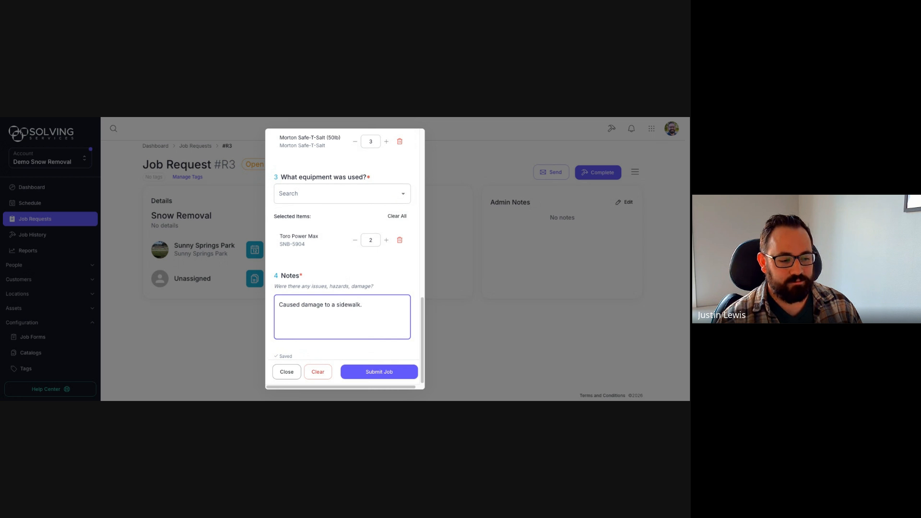
{"action": "mouse_move", "coordinate": [423, 306]}
{"action": "left_mouse_down"}
{"action": "mouse_move", "coordinate": [427, 186]}
{"action": "mouse_move", "coordinate": [428, 312]}
{"action": "left_mouse_up"}
{"action": "left_click", "coordinate": [395, 373]}
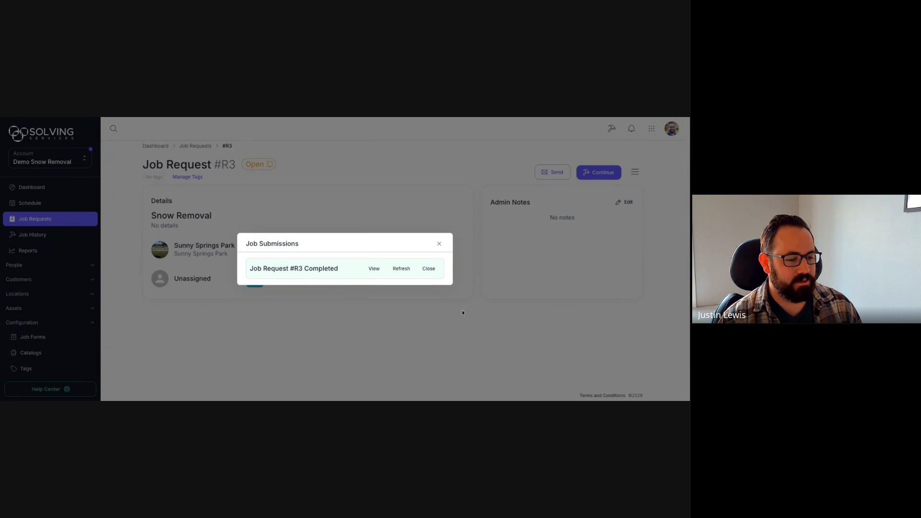
Step: View completed job #R3 and scroll through its photos, weather, and Icy and sidewalk-damage answers
{"action": "left_click", "coordinate": [374, 271]}
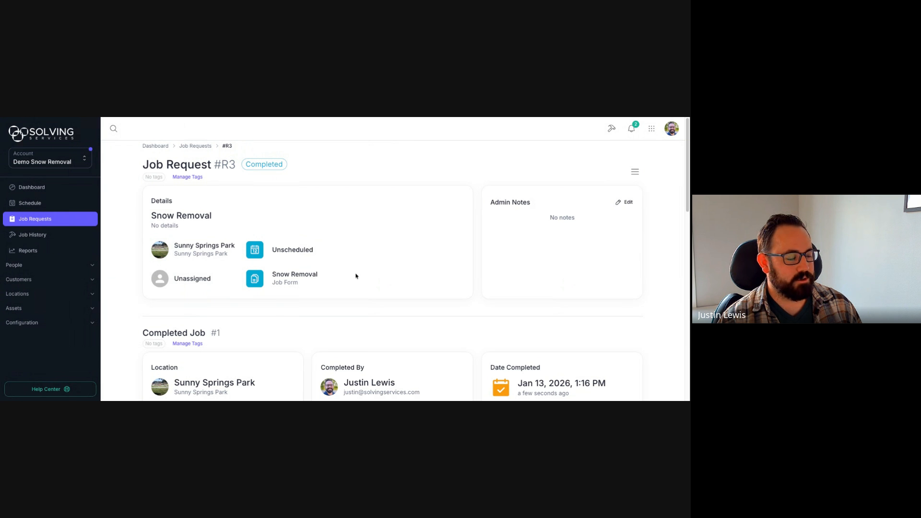
{"action": "left_click_drag", "start_coordinate": [687, 154], "coordinate": [687, 213]}
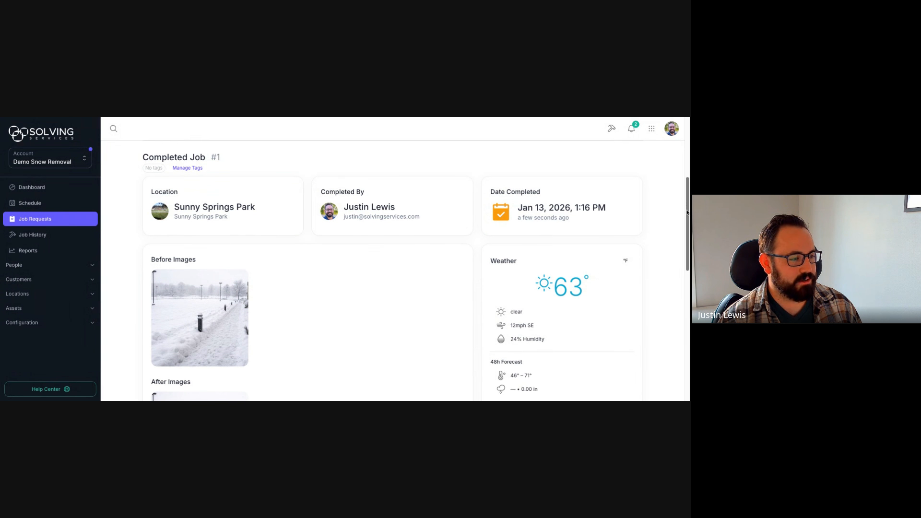
{"action": "scroll", "coordinate": [226, 211], "scroll_direction": "down", "scroll_amount": 3}
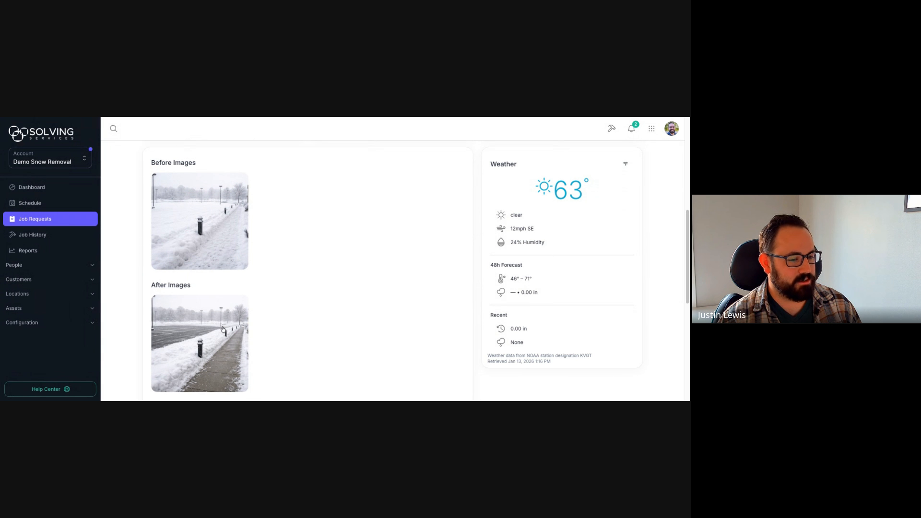
{"action": "scroll", "coordinate": [332, 285], "scroll_direction": "down", "scroll_amount": 2}
{"action": "scroll", "coordinate": [332, 285], "scroll_direction": "down", "scroll_amount": 5}
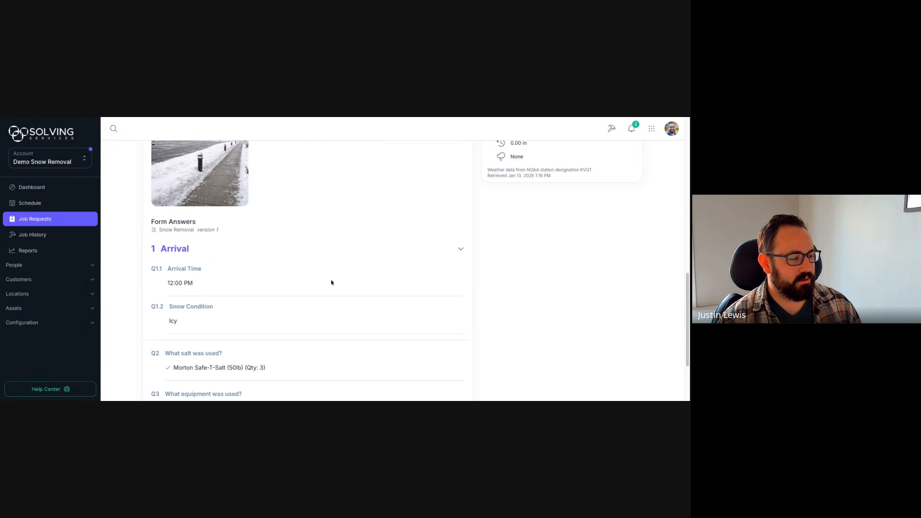
{"action": "scroll", "coordinate": [329, 283], "scroll_direction": "down", "scroll_amount": 1}
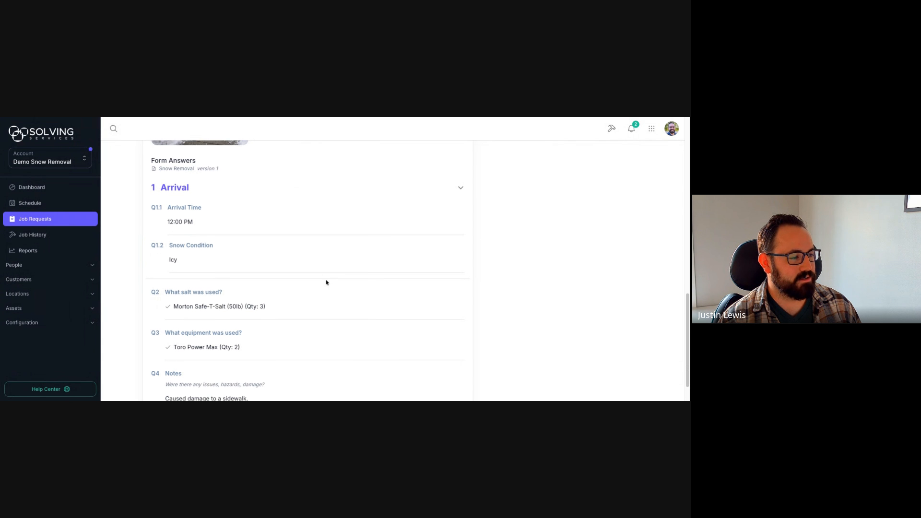
{"action": "scroll", "coordinate": [196, 202], "scroll_direction": "down", "scroll_amount": 1}
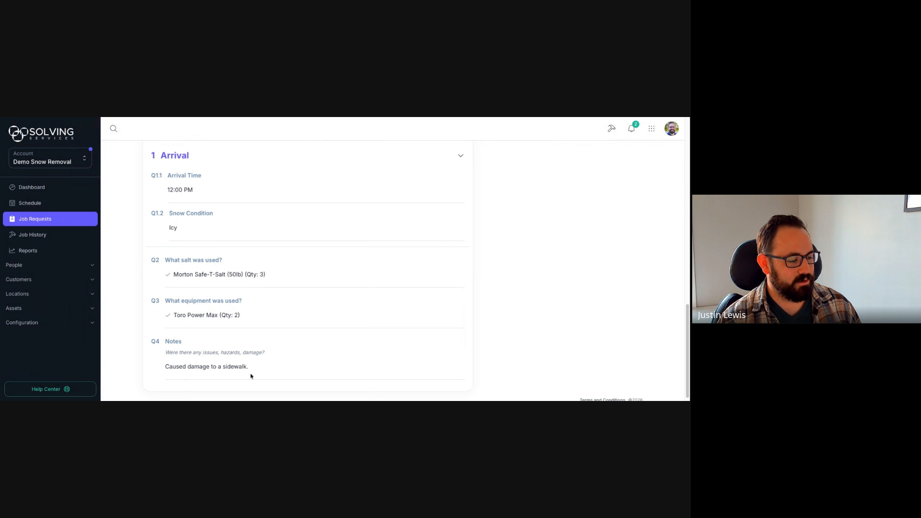
{"action": "scroll", "coordinate": [687, 325], "scroll_direction": "down", "scroll_amount": 1}
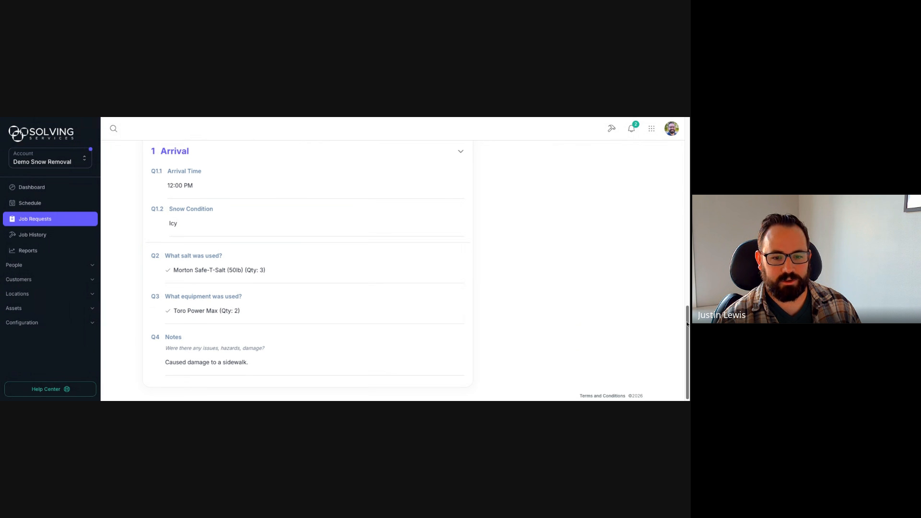
{"action": "left_click_drag", "start_coordinate": [688, 324], "coordinate": [687, 322]}
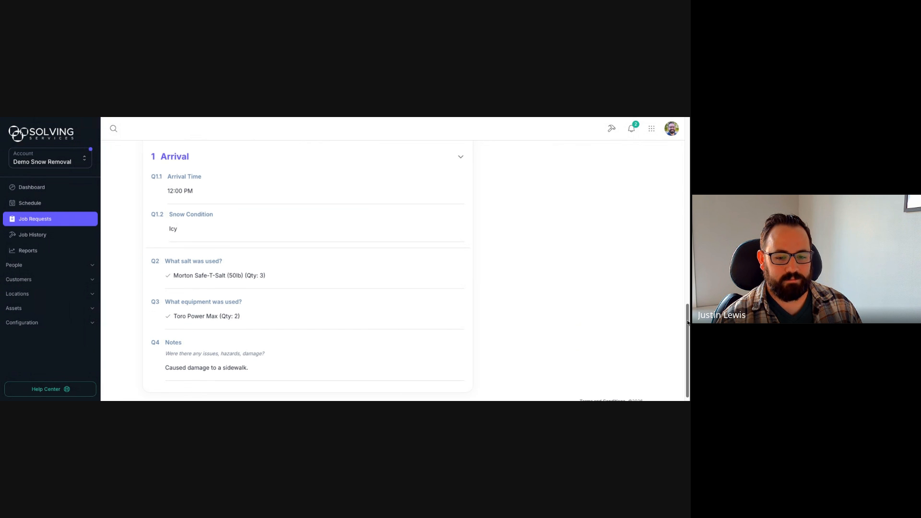
{"action": "left_click", "coordinate": [632, 130]}
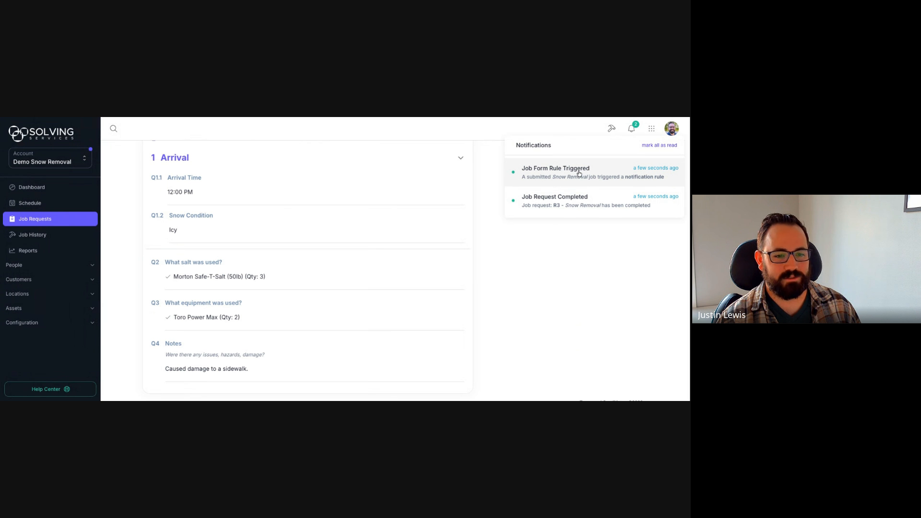
{"action": "left_click", "coordinate": [486, 162]}
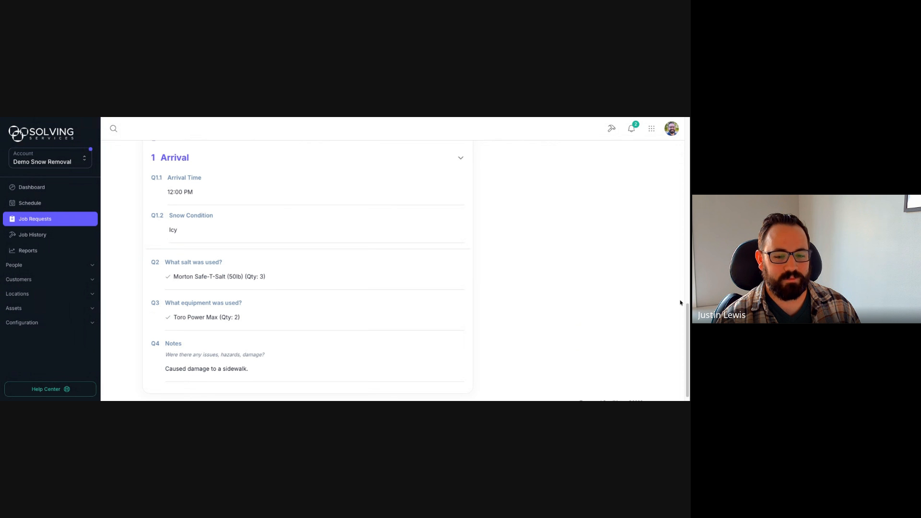
{"action": "scroll", "coordinate": [681, 295], "scroll_direction": "up", "scroll_amount": 3}
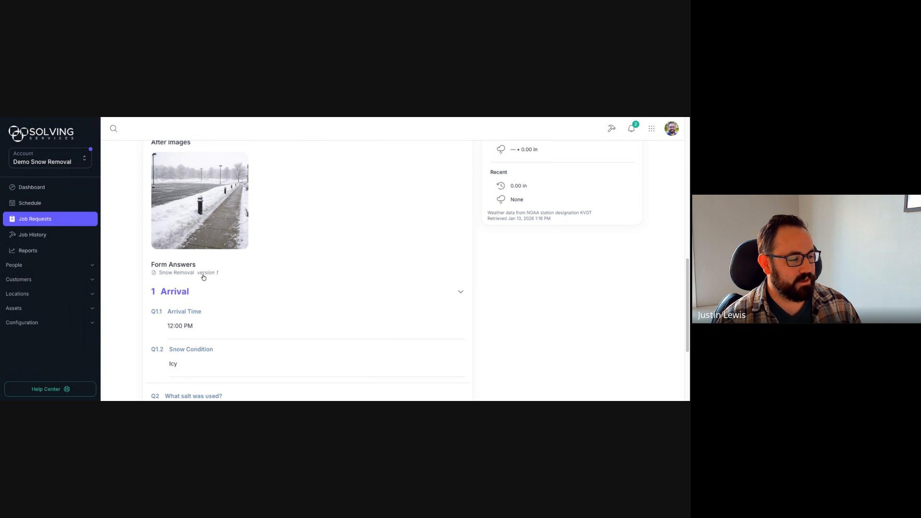
Step: Open the Snow Removal job form and look over its current questions
{"action": "left_click", "coordinate": [177, 273]}
{"action": "scroll", "coordinate": [293, 235], "scroll_direction": "up", "scroll_amount": 4}
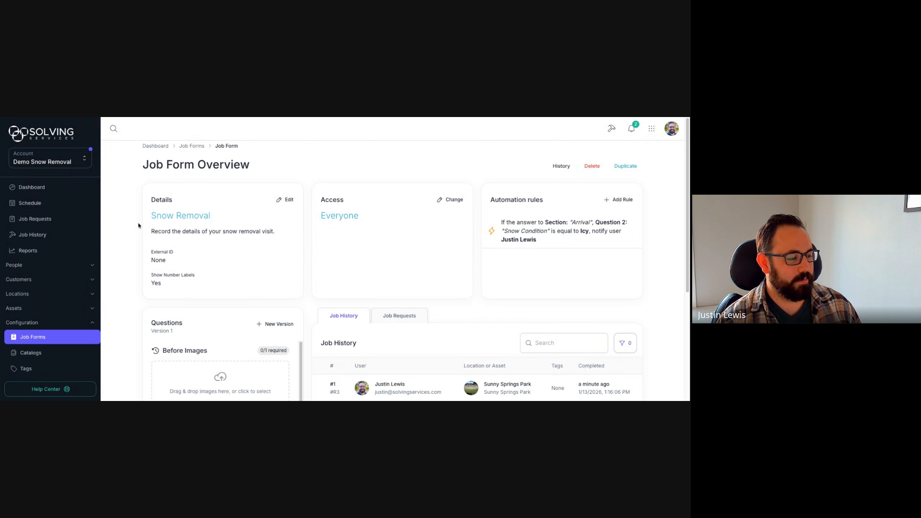
{"action": "scroll", "coordinate": [149, 327], "scroll_direction": "down", "scroll_amount": 1}
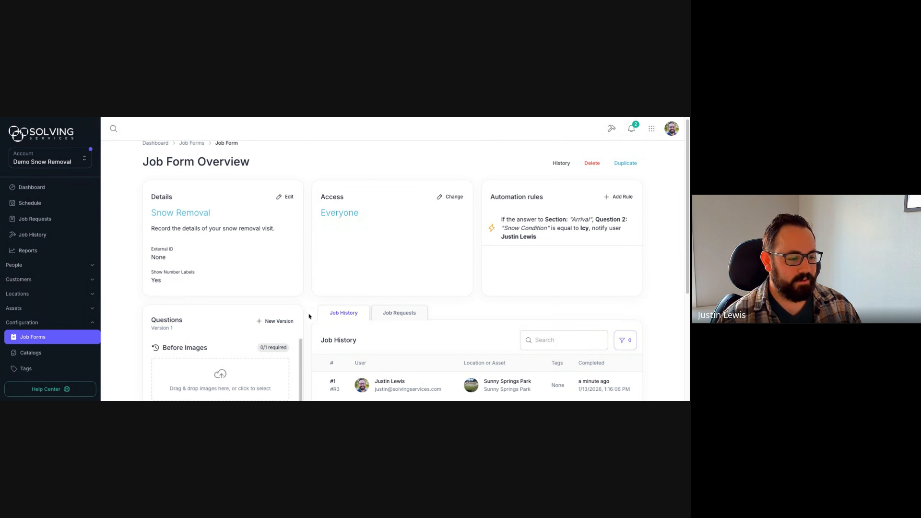
{"action": "scroll", "coordinate": [309, 316], "scroll_direction": "down", "scroll_amount": 3}
Step: Start a new version, review its questions, and save it as Version 2
{"action": "left_click", "coordinate": [274, 234]}
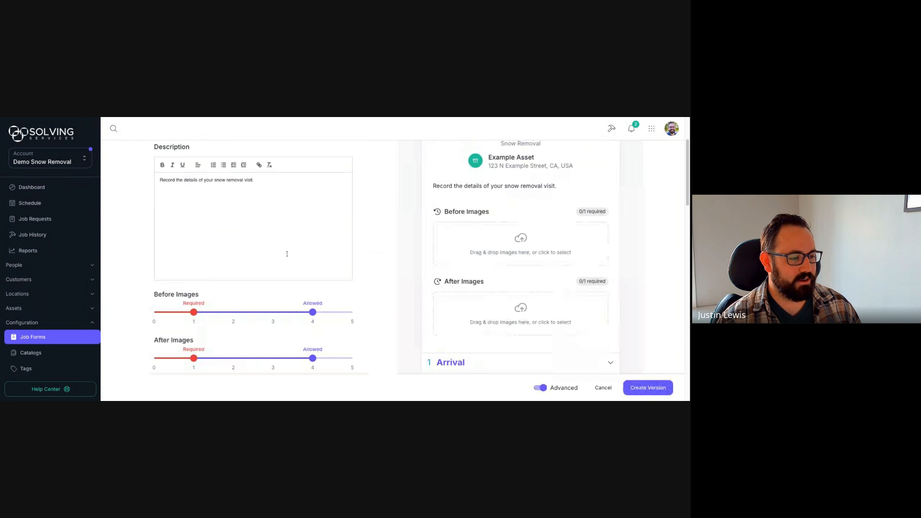
{"action": "scroll", "coordinate": [365, 252], "scroll_direction": "down", "scroll_amount": 10}
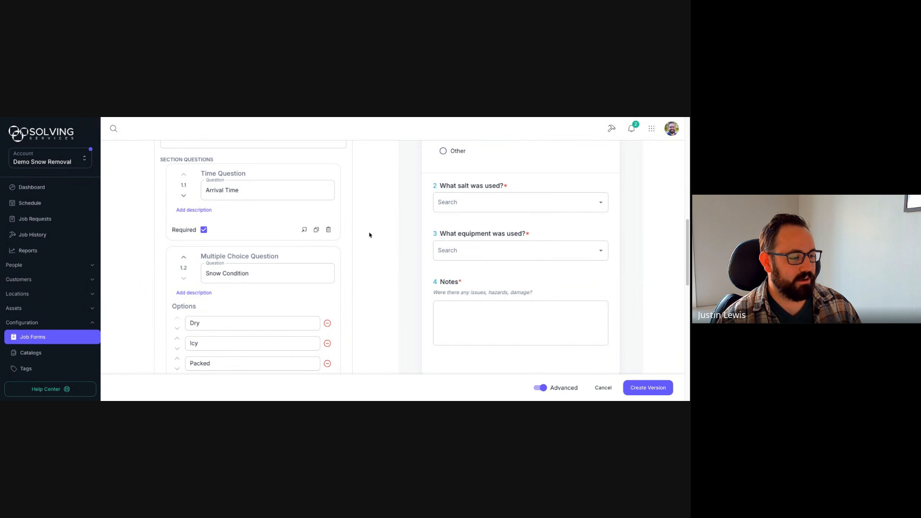
{"action": "scroll", "coordinate": [260, 254], "scroll_direction": "down", "scroll_amount": 3}
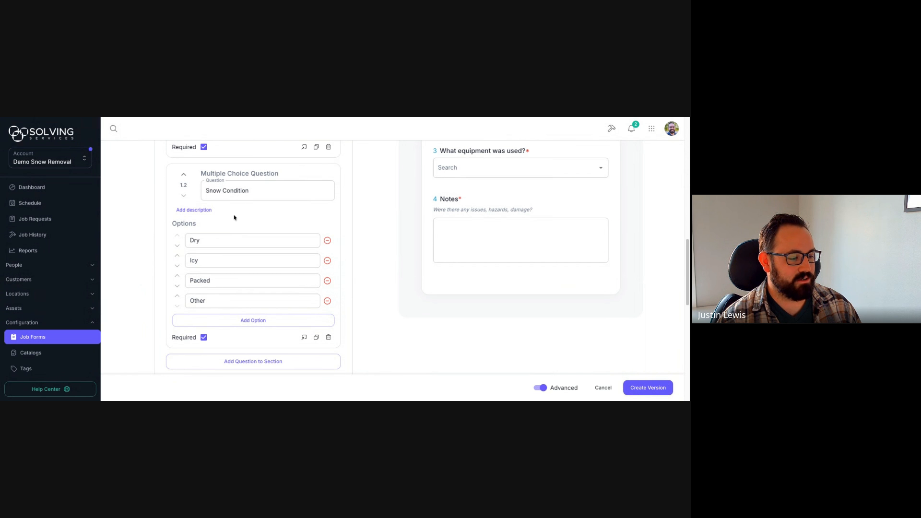
{"action": "scroll", "coordinate": [326, 294], "scroll_direction": "down", "scroll_amount": 6}
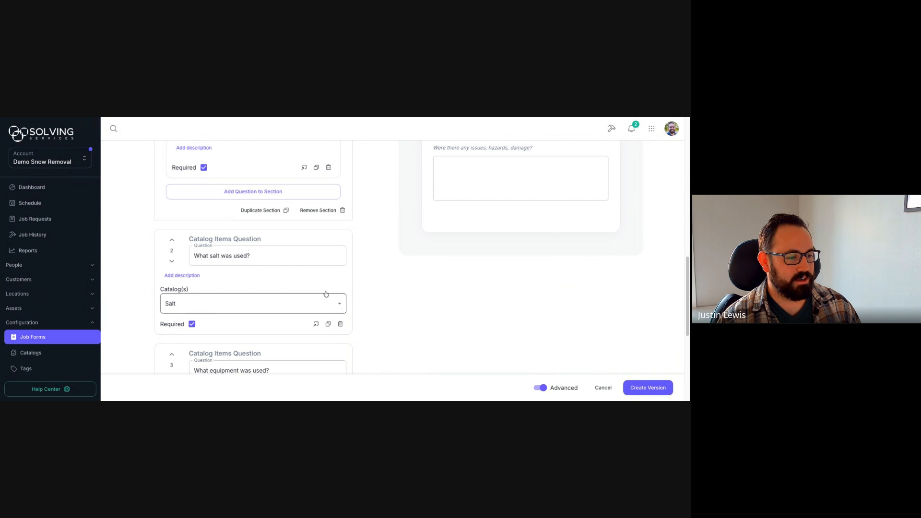
{"action": "left_click", "coordinate": [639, 389]}
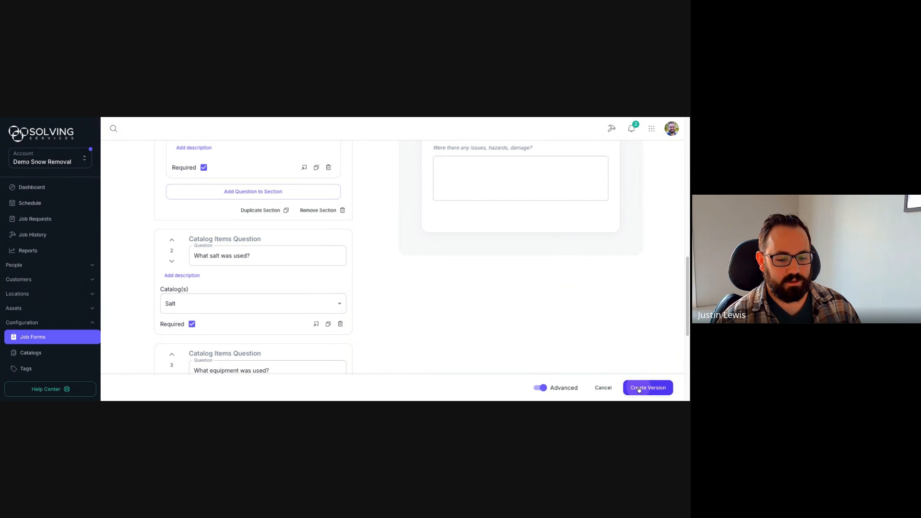
{"action": "mouse_move", "coordinate": [302, 230]}
{"action": "left_mouse_down"}
{"action": "mouse_move", "coordinate": [303, 323]}
{"action": "mouse_move", "coordinate": [305, 226]}
{"action": "left_mouse_up"}
{"action": "scroll", "coordinate": [309, 235], "scroll_direction": "up", "scroll_amount": 1}
{"action": "scroll", "coordinate": [309, 235], "scroll_direction": "up", "scroll_amount": 3}
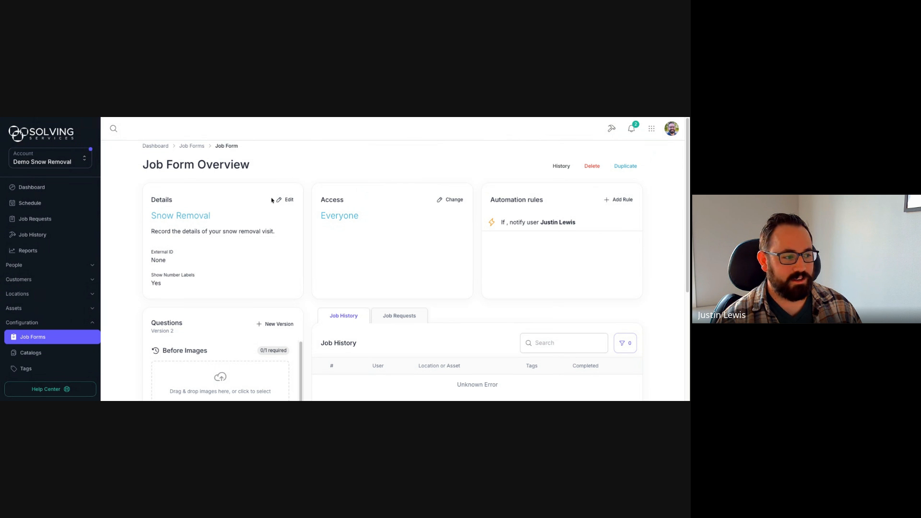
{"action": "left_click", "coordinate": [38, 236]}
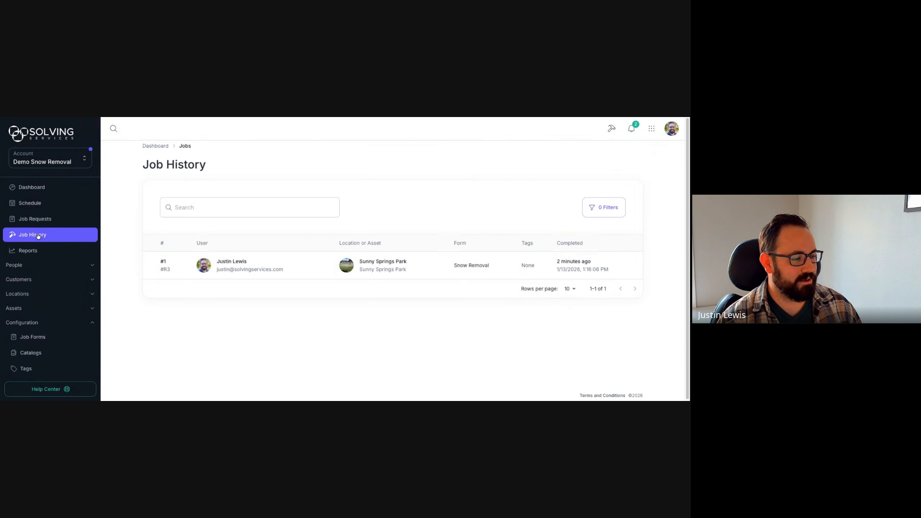
{"action": "left_click", "coordinate": [325, 263]}
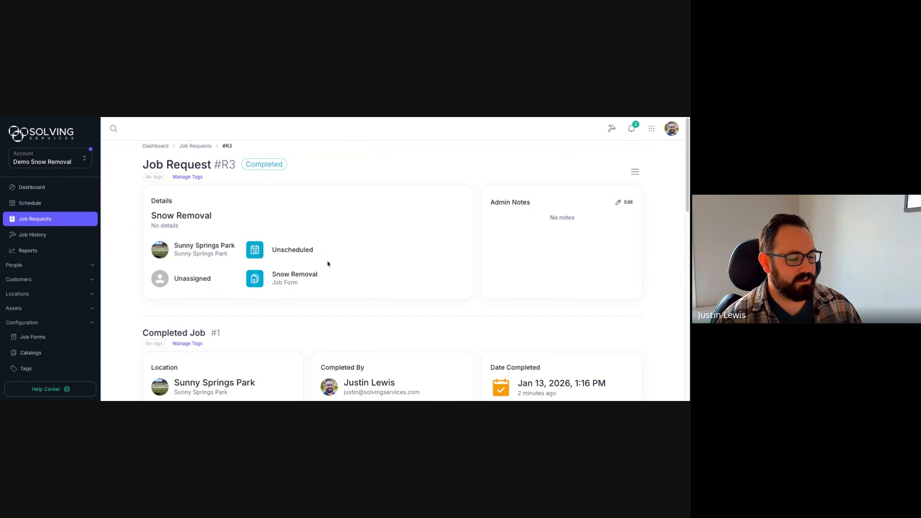
{"action": "scroll", "coordinate": [321, 262], "scroll_direction": "down", "scroll_amount": 1}
{"action": "scroll", "coordinate": [322, 263], "scroll_direction": "down", "scroll_amount": 10}
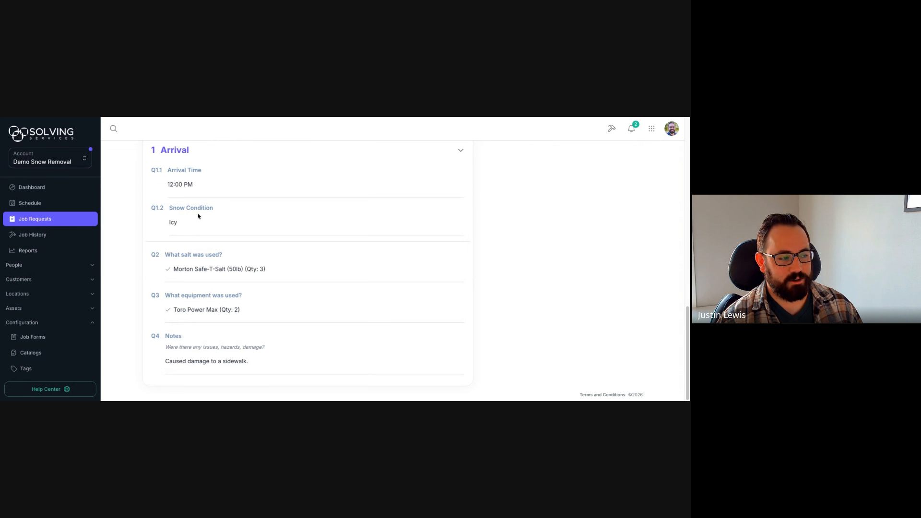
{"action": "scroll", "coordinate": [142, 288], "scroll_direction": "up", "scroll_amount": 2}
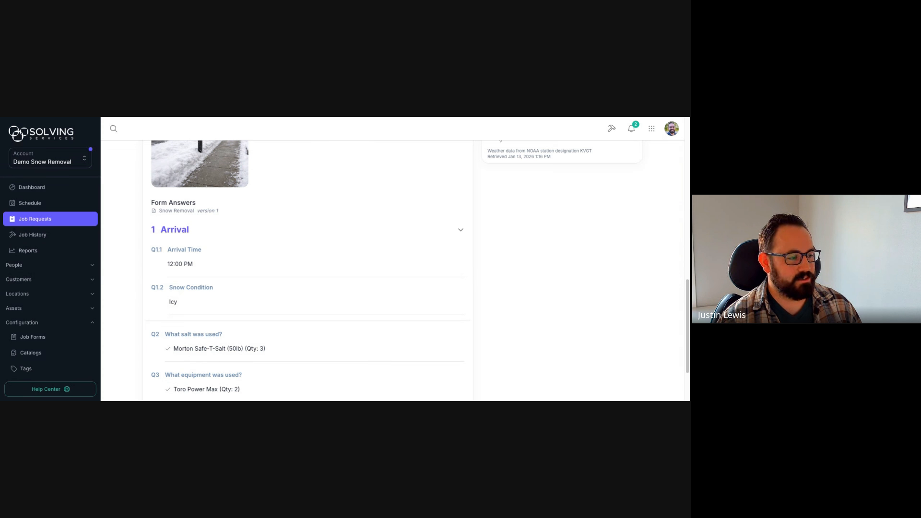
{"action": "scroll", "coordinate": [681, 311], "scroll_direction": "down", "scroll_amount": 2}
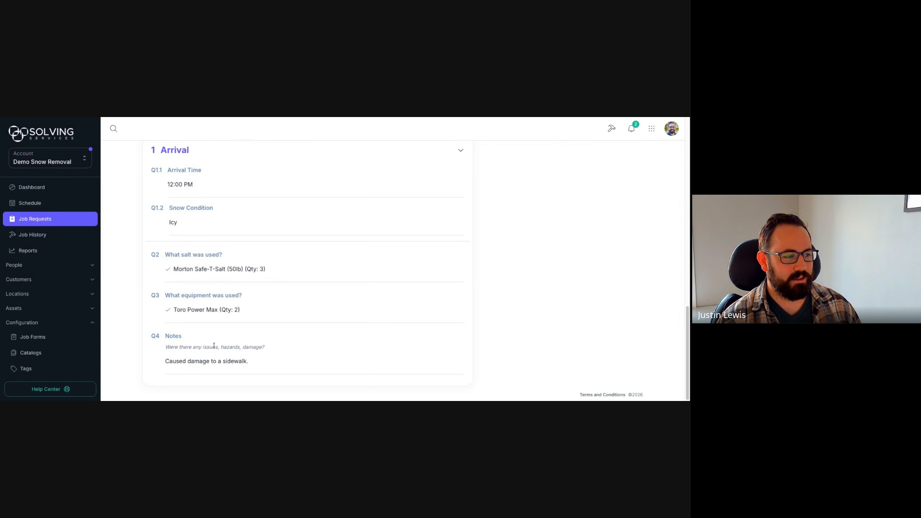
{"action": "scroll", "coordinate": [214, 345], "scroll_direction": "up", "scroll_amount": 3}
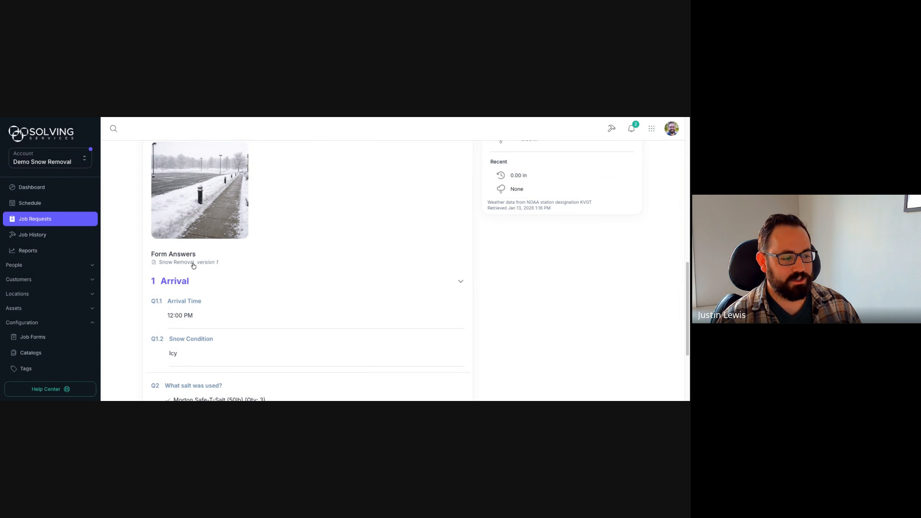
{"action": "left_click", "coordinate": [186, 265]}
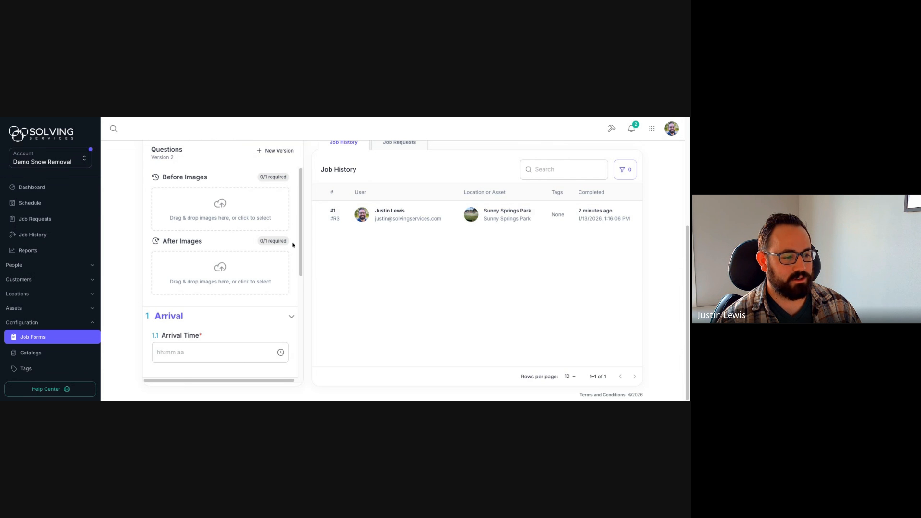
{"action": "scroll", "coordinate": [291, 242], "scroll_direction": "up", "scroll_amount": 4}
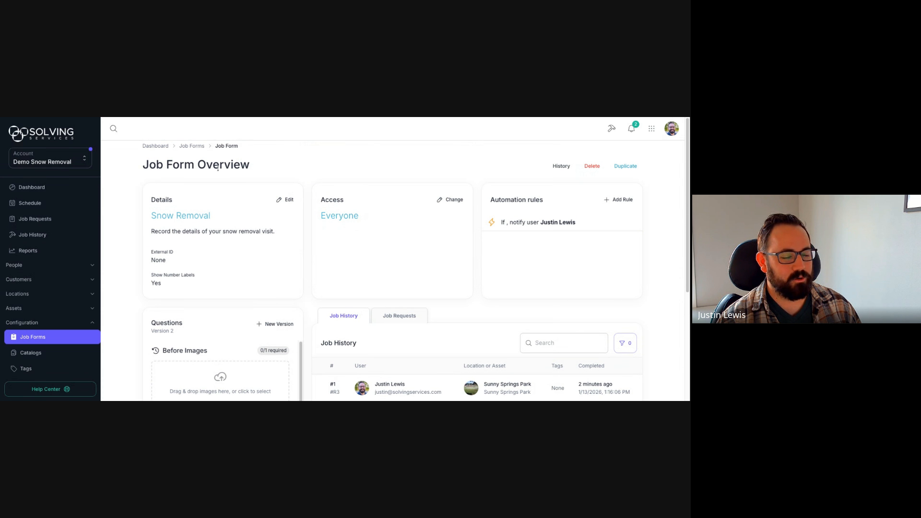
{"action": "left_click", "coordinate": [559, 167]}
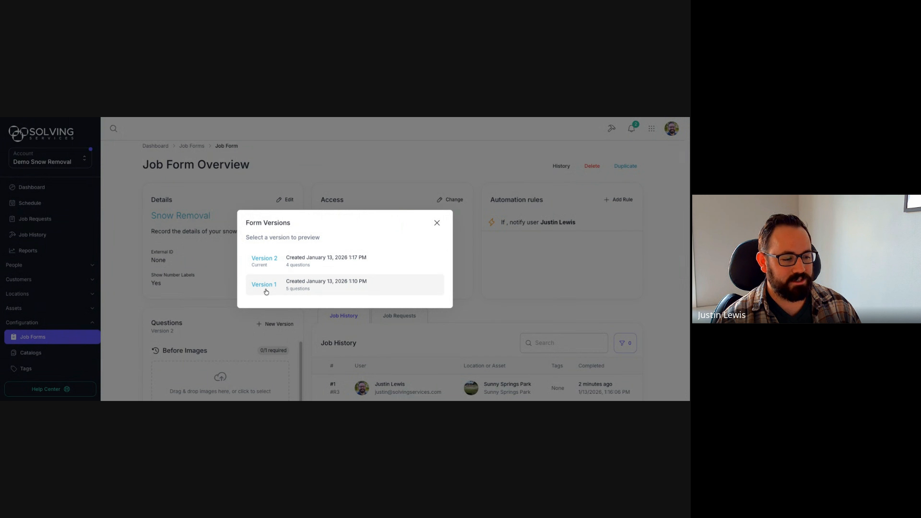
{"action": "left_click", "coordinate": [325, 287]}
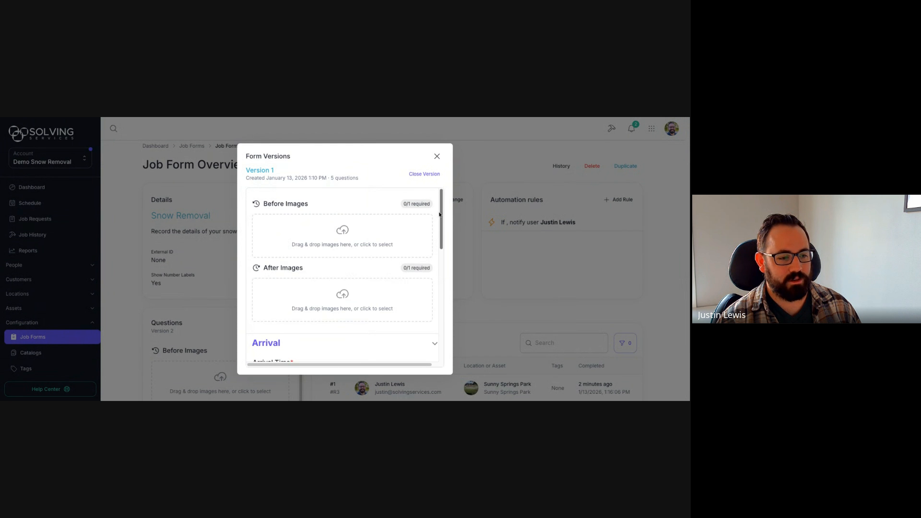
{"action": "mouse_move", "coordinate": [441, 214]}
{"action": "left_mouse_down"}
{"action": "mouse_move", "coordinate": [443, 326]}
{"action": "mouse_move", "coordinate": [441, 214]}
{"action": "left_mouse_up"}
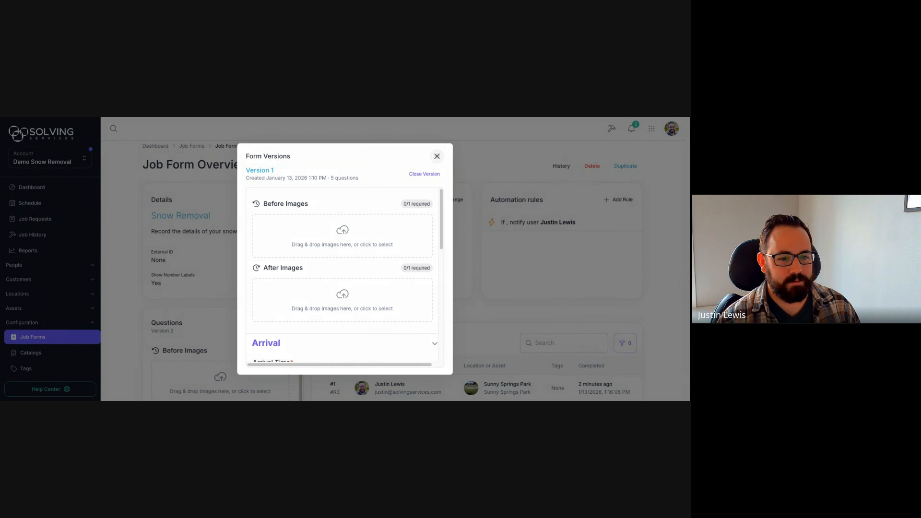
{"action": "left_click", "coordinate": [437, 155]}
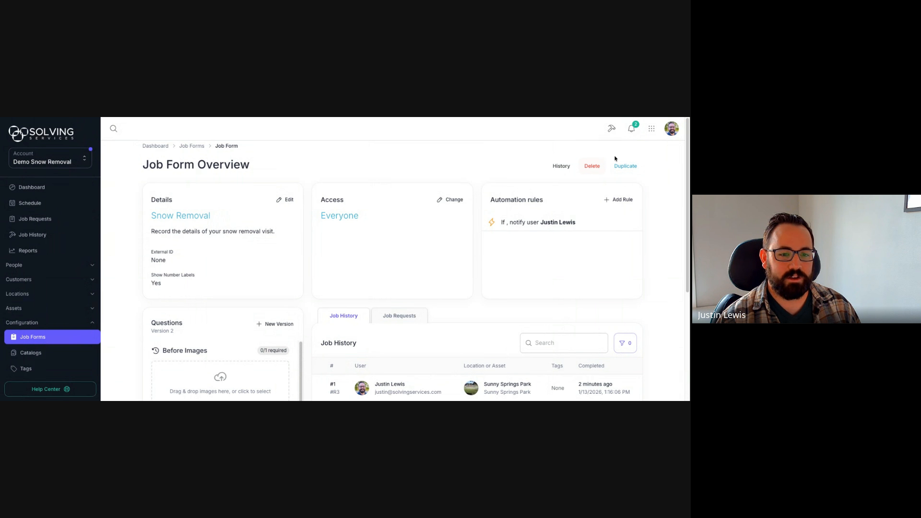
{"action": "scroll", "coordinate": [686, 153], "scroll_direction": "down", "scroll_amount": 1}
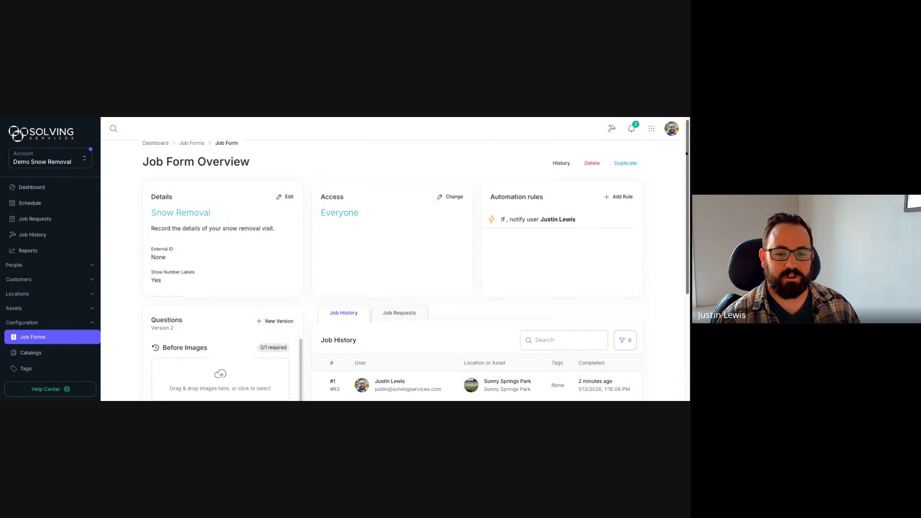
{"action": "scroll", "coordinate": [686, 152], "scroll_direction": "down", "scroll_amount": 1}
{"action": "scroll", "coordinate": [686, 143], "scroll_direction": "up", "scroll_amount": 2}
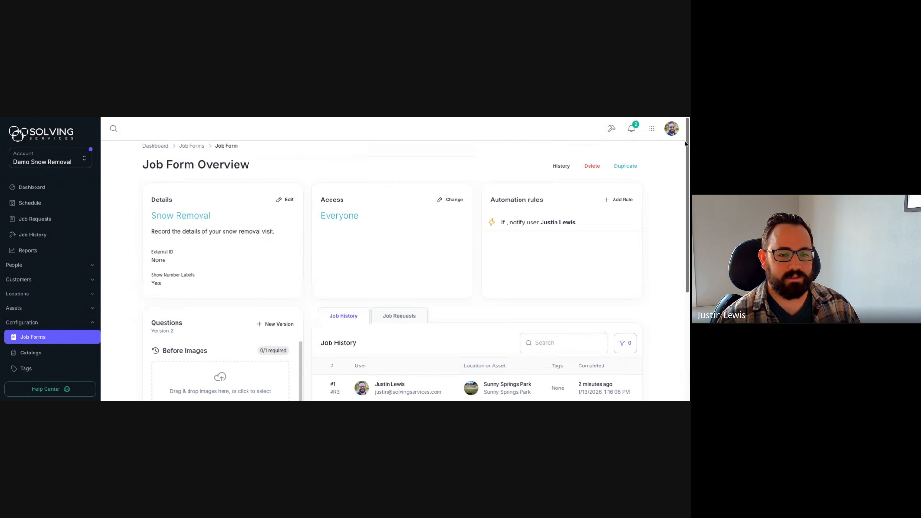